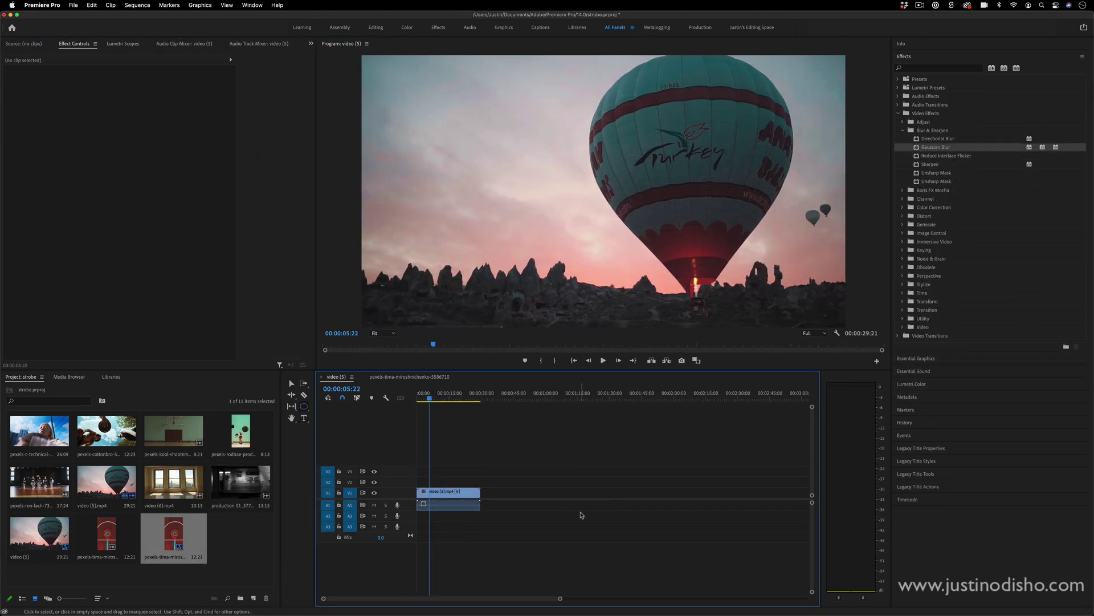
- Select the video (5).mp4 balloon clip on V1 and bring up its Opacity effect in Effect Controls
click(464, 492)
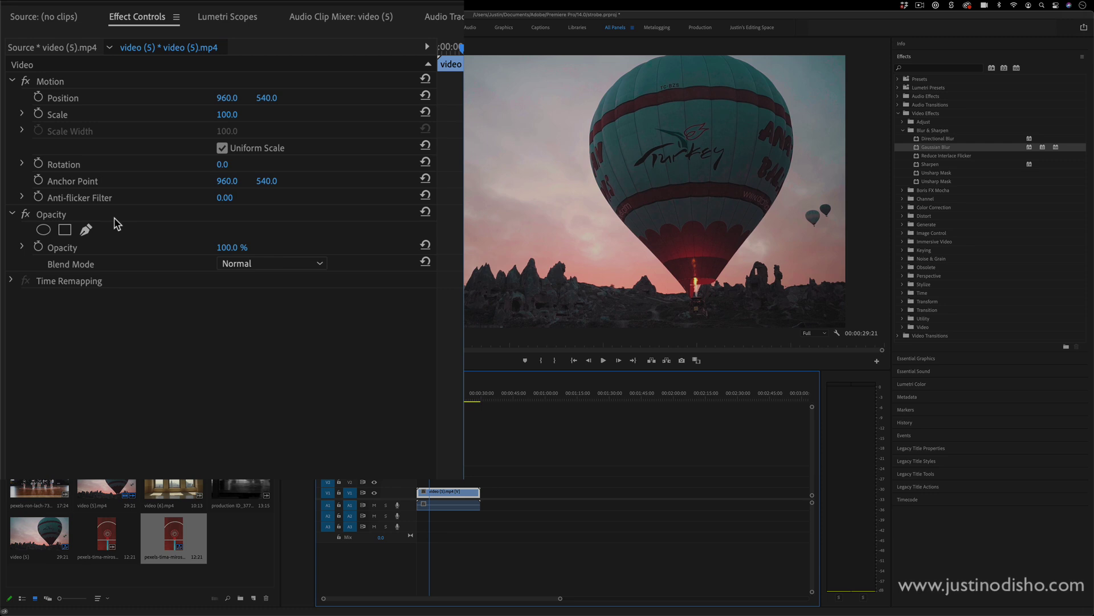
click(57, 215)
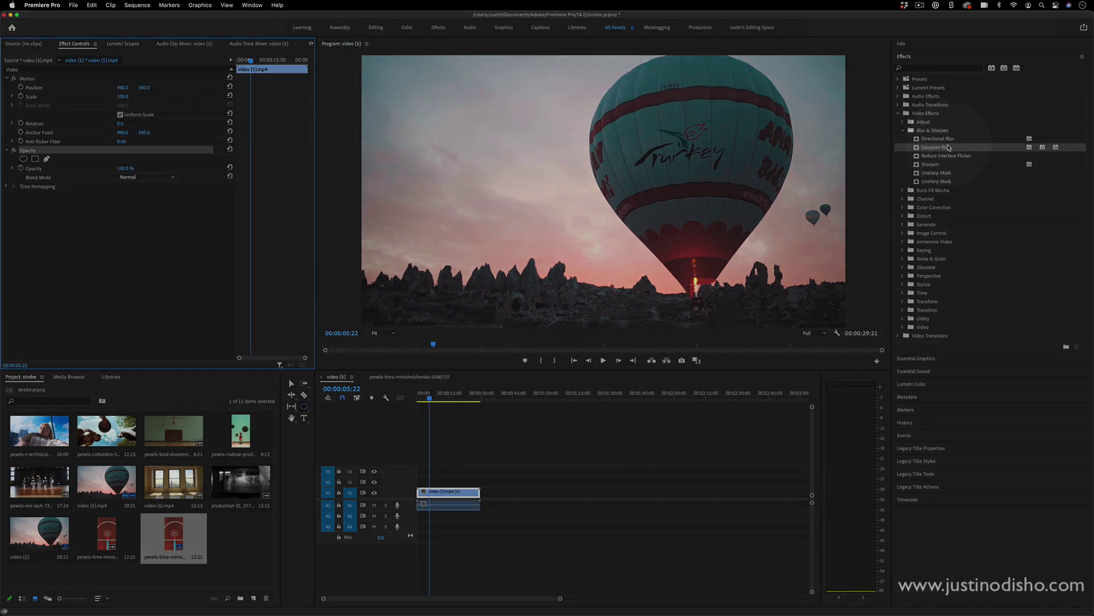
- Apply a 28° Directional Blur to the balloon clip, confined to an ellipse mask over the sky
drag(938, 139, 449, 493)
mouse_move(120, 214)
mouse_down()
mouse_move(154, 222)
mouse_move(127, 221)
mouse_up()
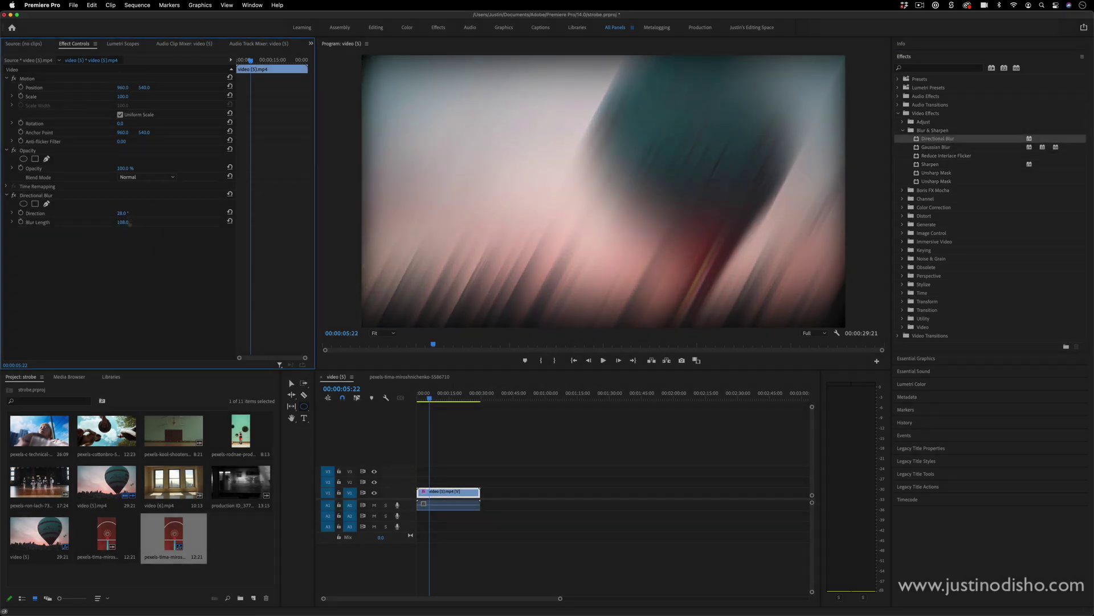
click(48, 196)
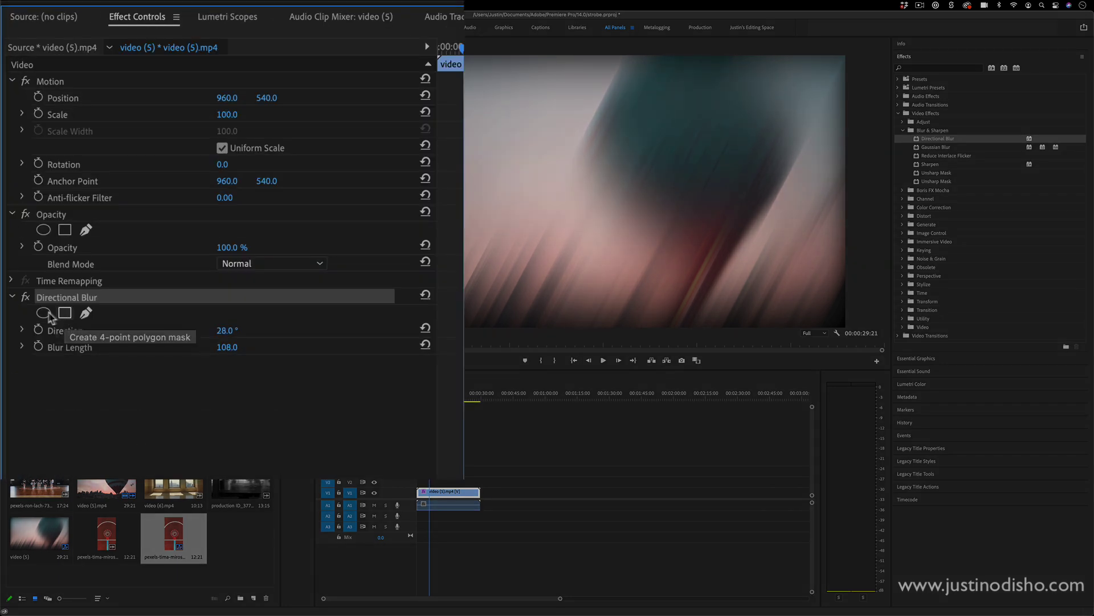
click(43, 313)
drag(576, 195, 598, 165)
- Remove the Directional Blur and place an Opacity ellipse mask over the balloon
click(34, 195)
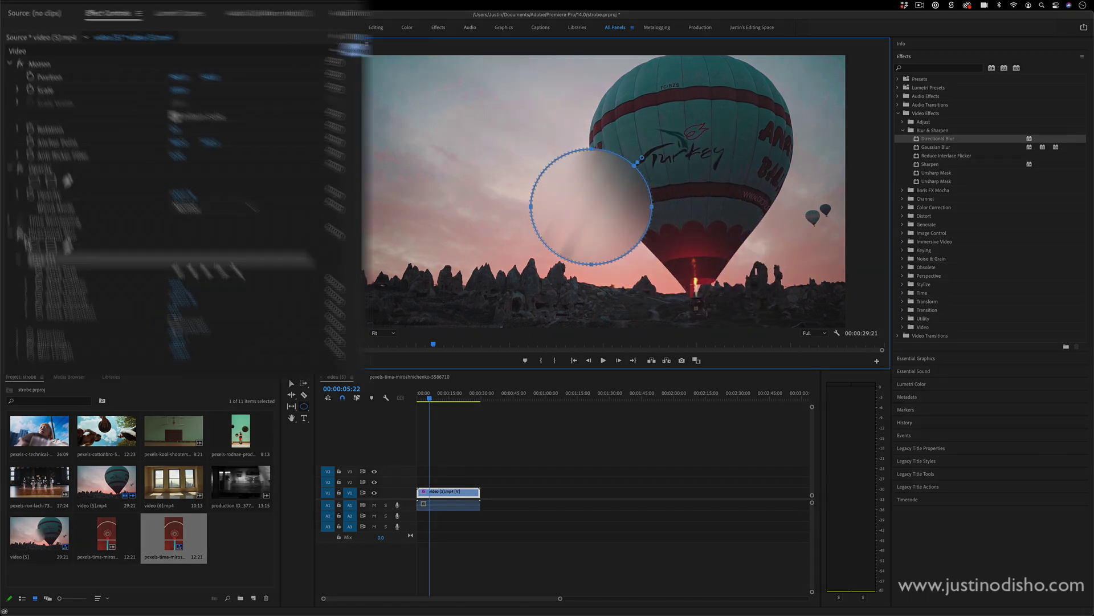
key(BackSpace)
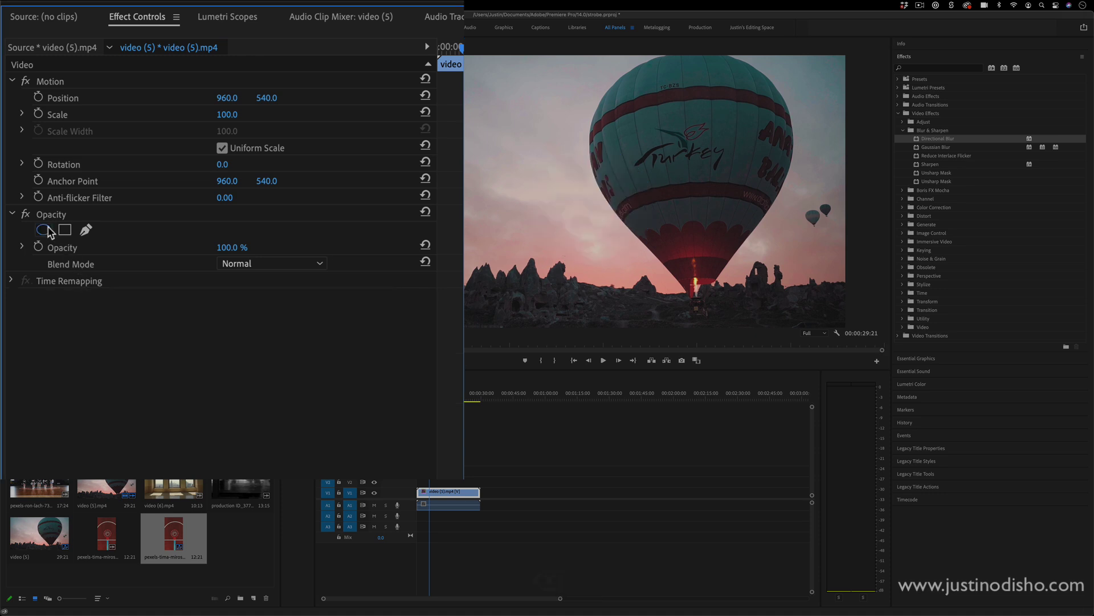
click(44, 229)
drag(616, 190, 665, 166)
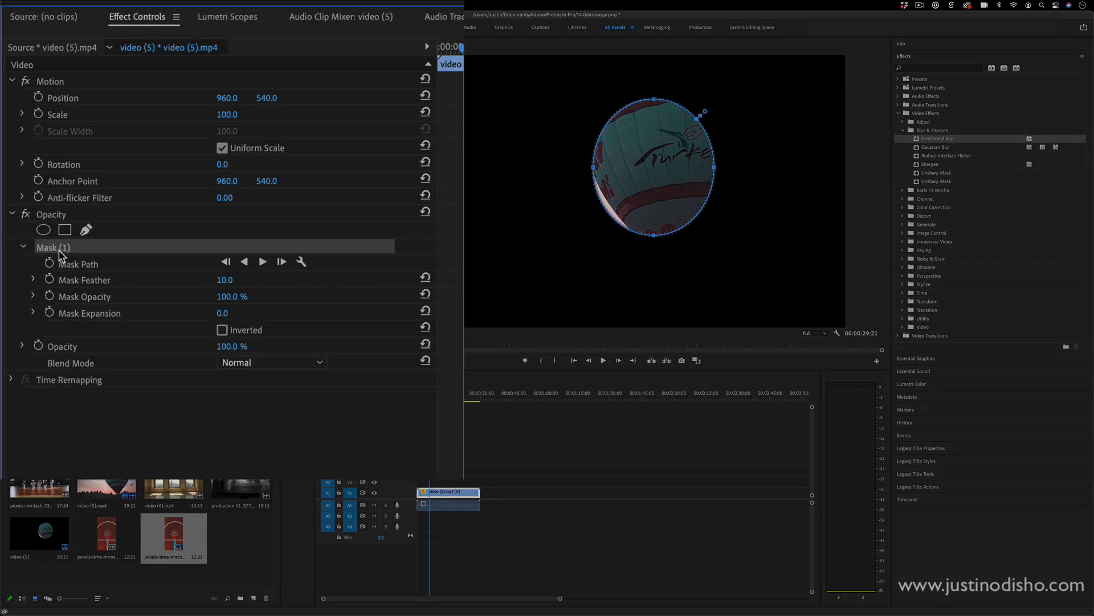
- Rename the opacity mask to 'circle' and add a second ellipse mask
right_click(59, 250)
click(84, 268)
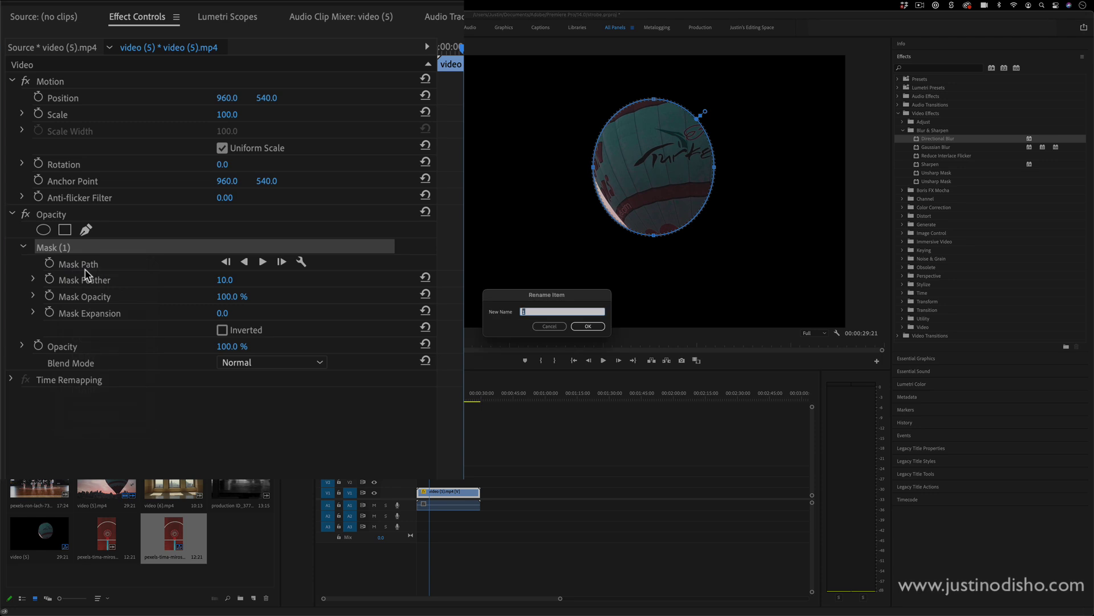
text(co)
key(BackSpace)
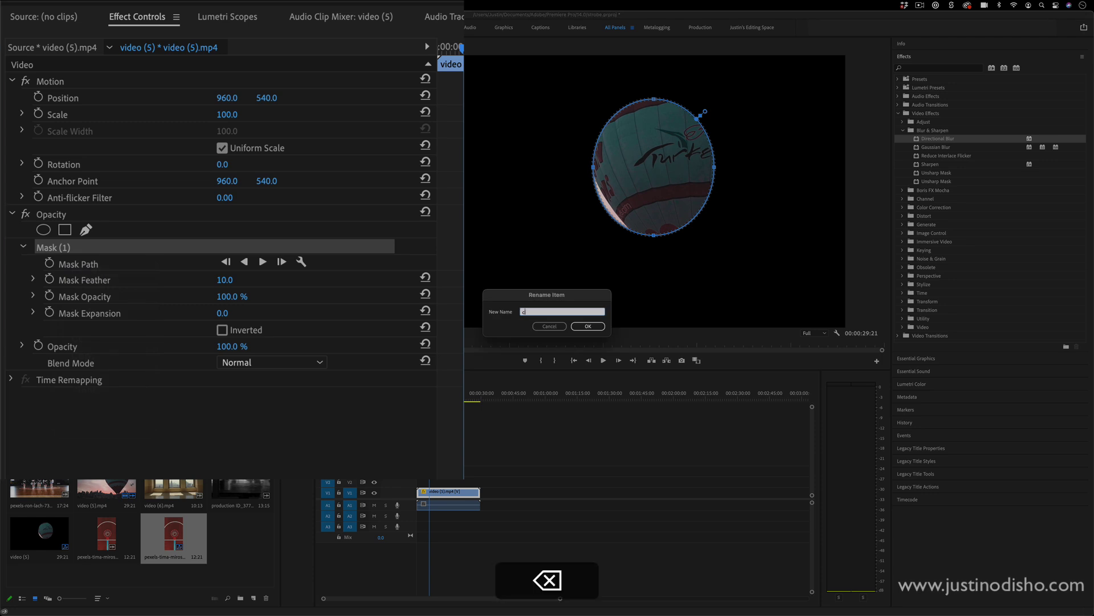
key(Return)
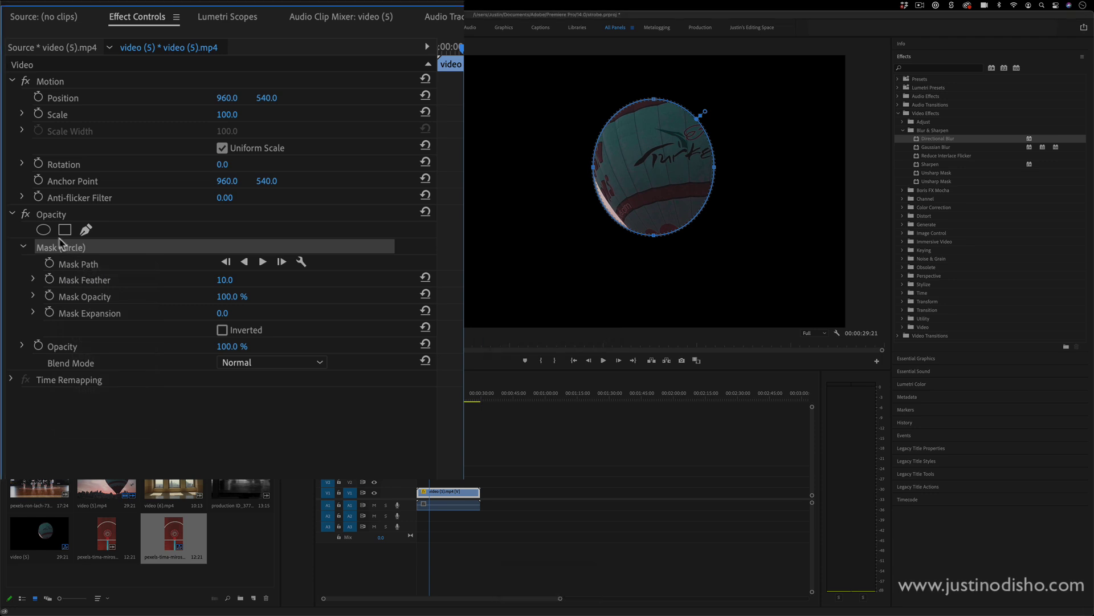
click(44, 229)
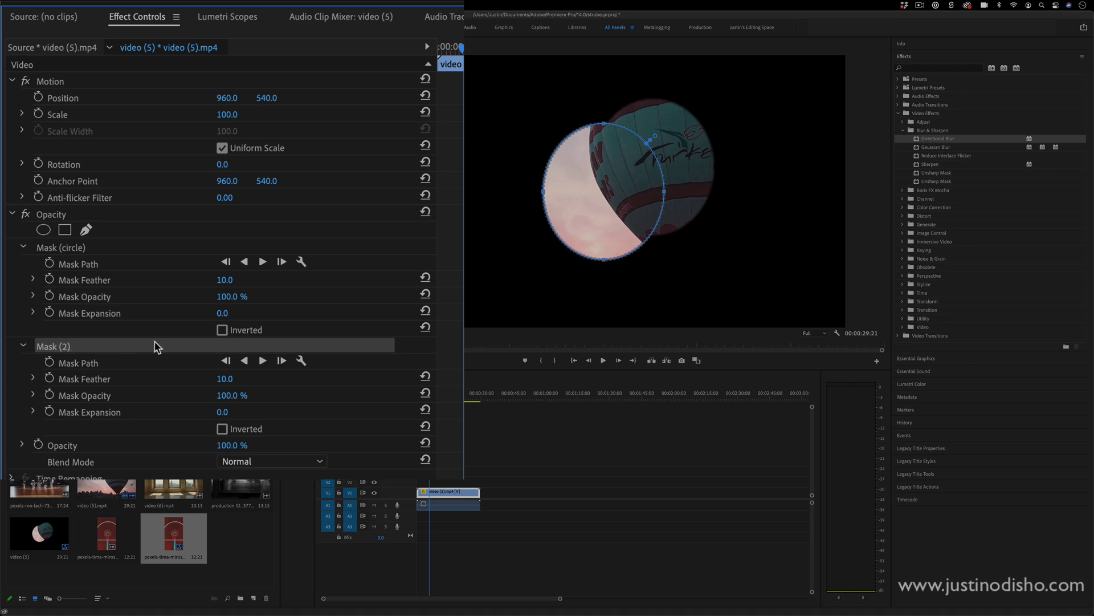
- Move Mask (2) over the sky left of the balloon and add an inverted rectangle mask
drag(620, 191, 599, 149)
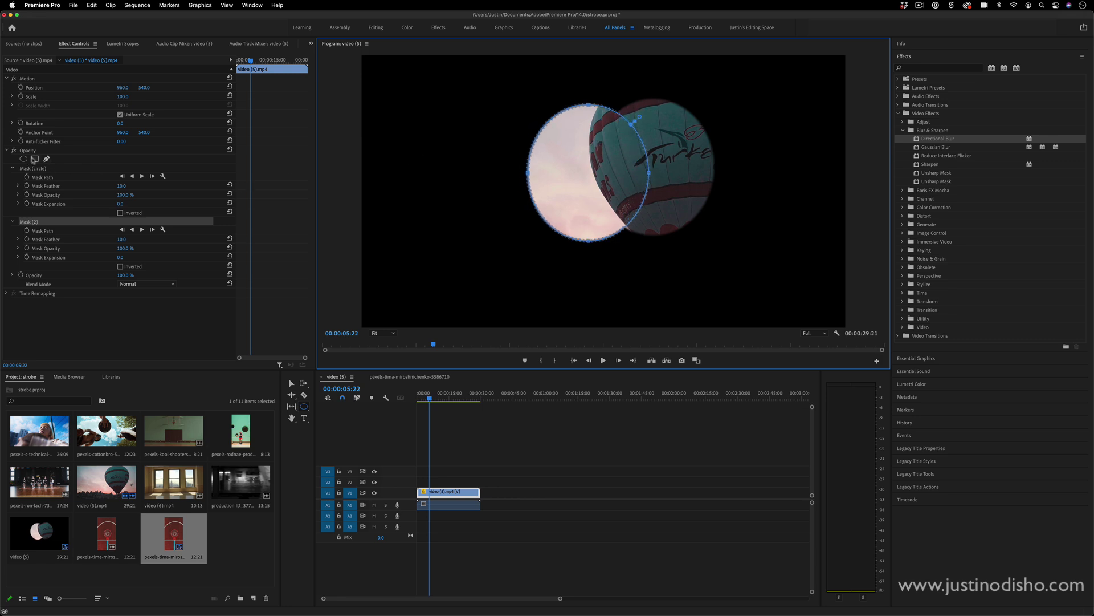
click(35, 159)
drag(595, 178, 744, 157)
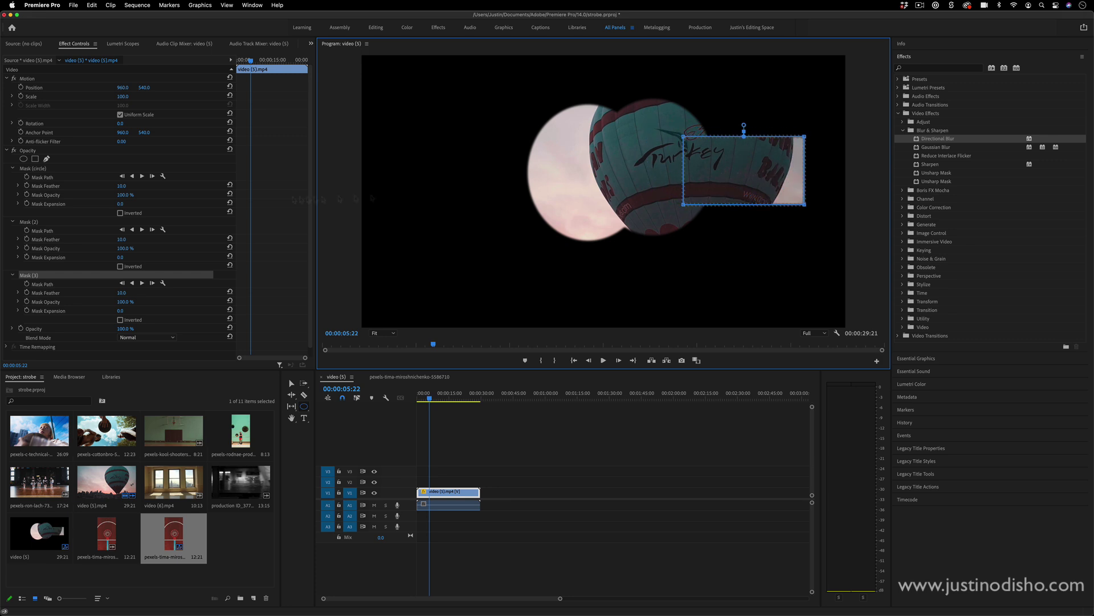
click(120, 320)
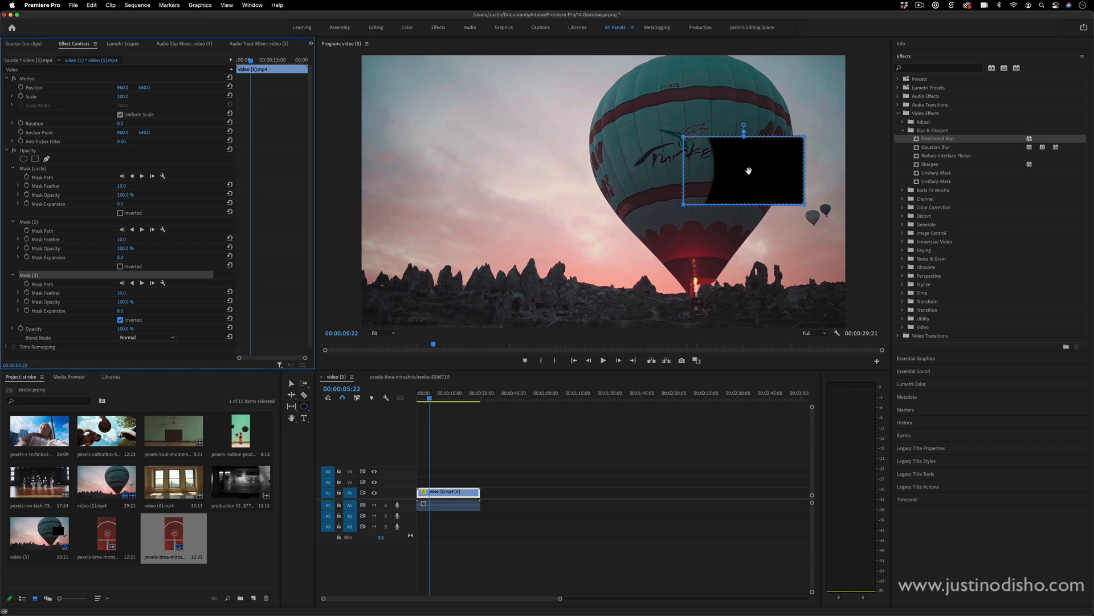
drag(749, 171, 646, 120)
- Reshape the inverted rectangle mask over the balloon's top-left and play back the masked clip
drag(678, 158, 738, 255)
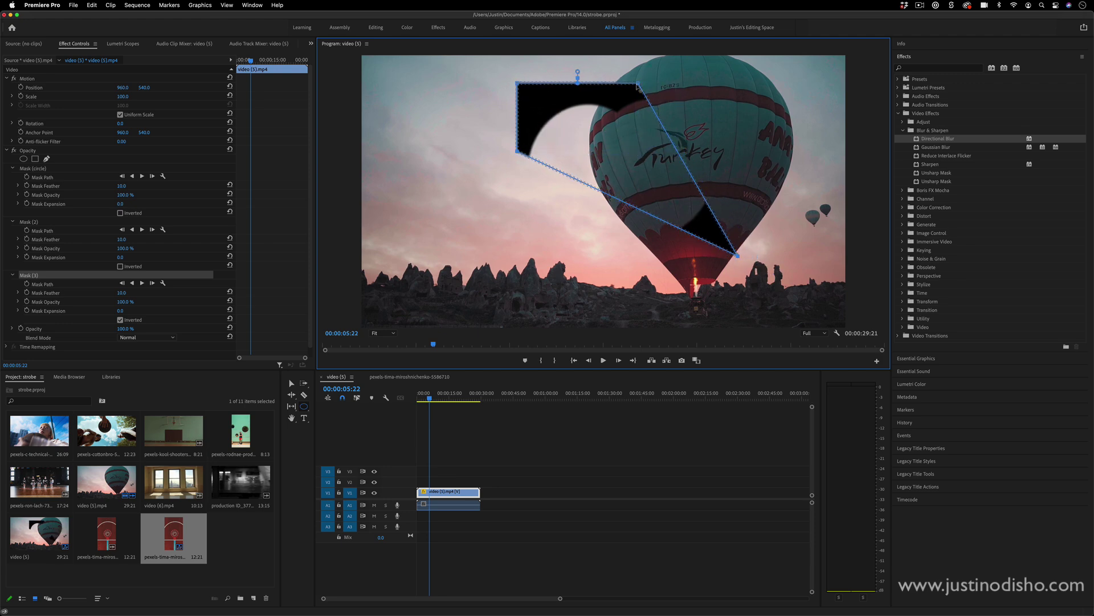
drag(638, 85, 728, 84)
drag(519, 160, 517, 260)
mouse_move(681, 145)
mouse_down()
mouse_move(665, 142)
mouse_move(680, 146)
mouse_up()
click(456, 390)
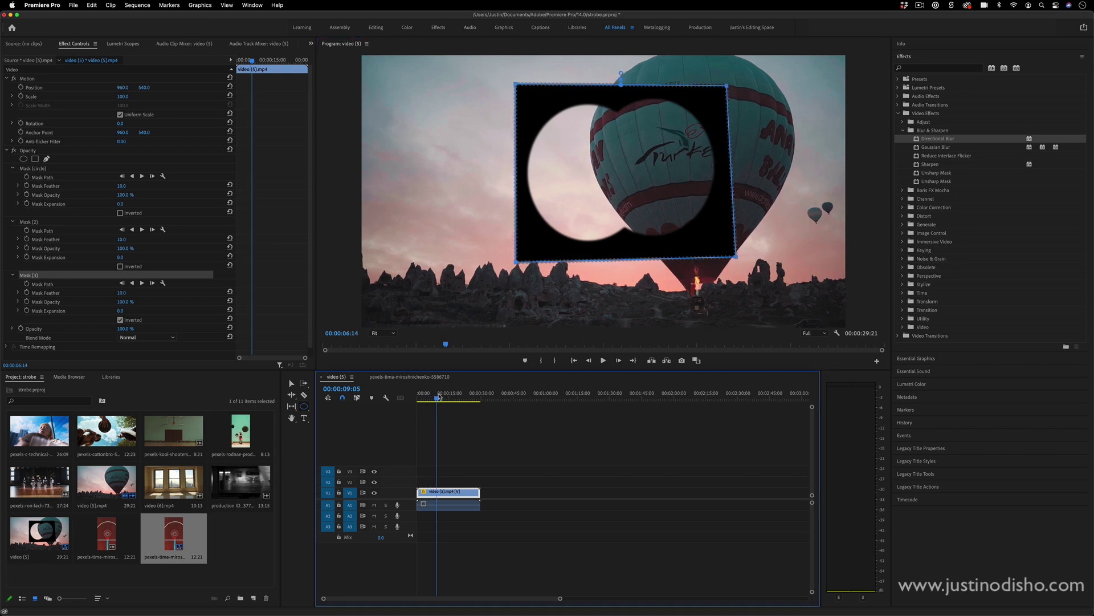
key(space)
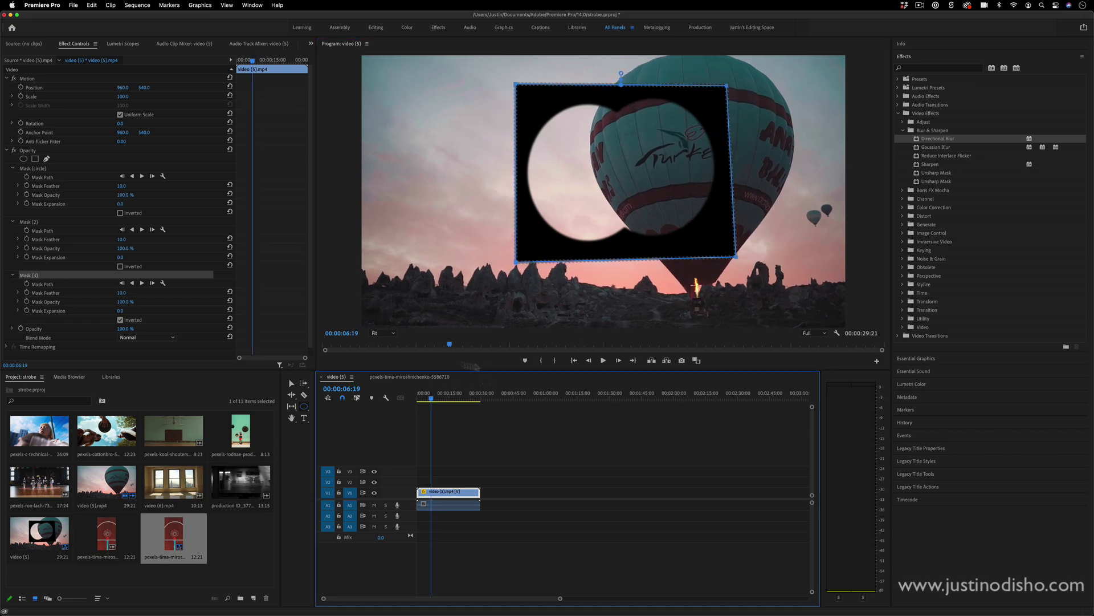
click(45, 276)
- Delete the rectangle mask and Mask (2), leaving only the circle mask
key(BackSpace)
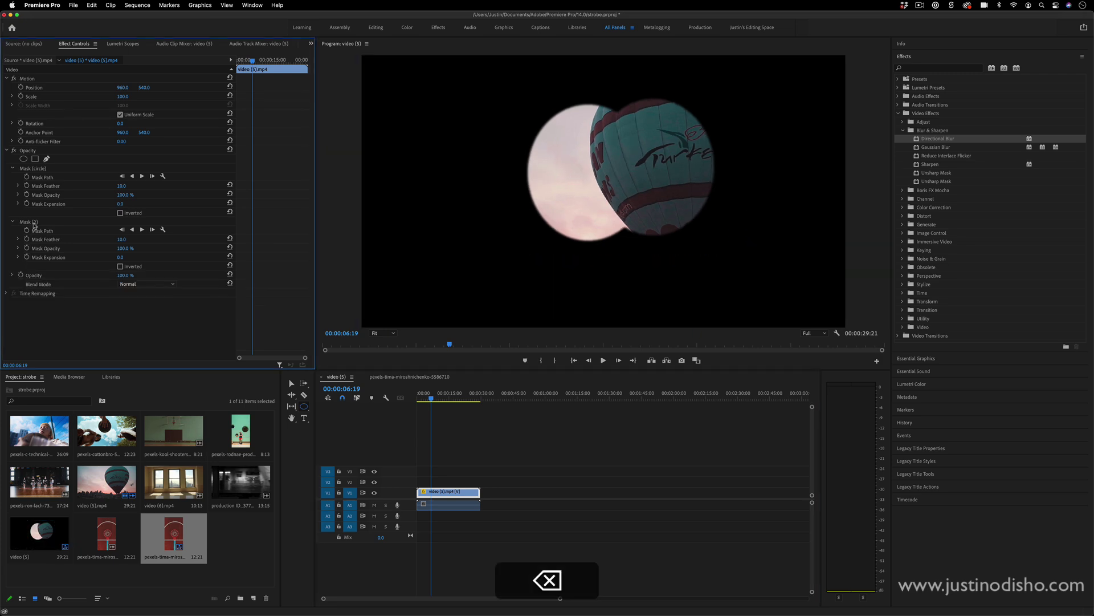
click(36, 222)
key(BackSpace)
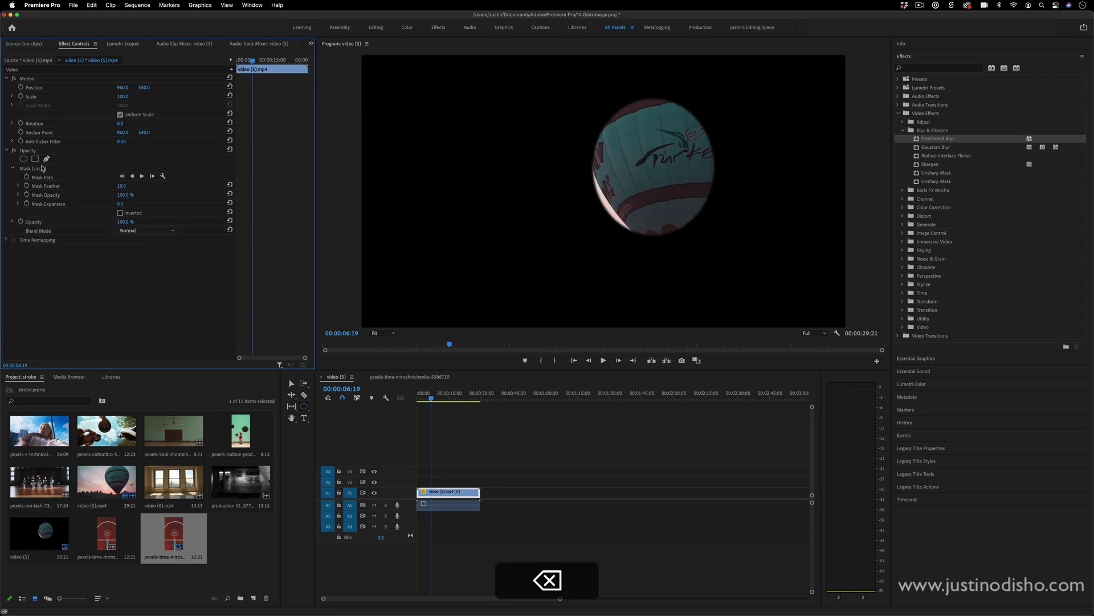
- Reshape the circle mask into a wider, taller oval over the pink sky and balloon edge
click(41, 169)
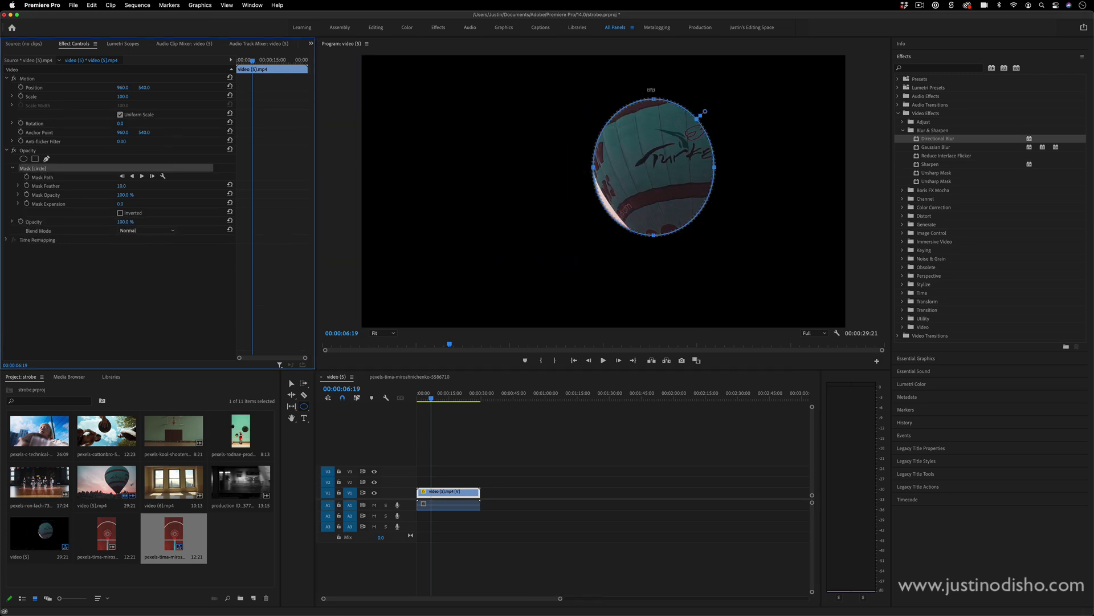
drag(654, 99, 654, 122)
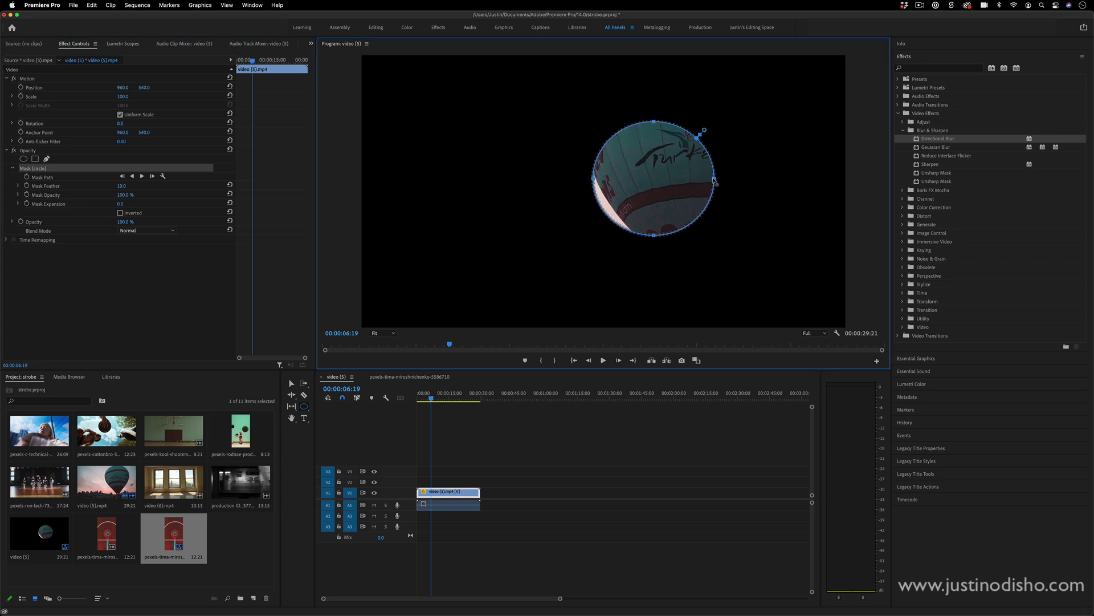
mouse_move(715, 179)
mouse_down()
mouse_move(689, 179)
mouse_move(710, 179)
mouse_up()
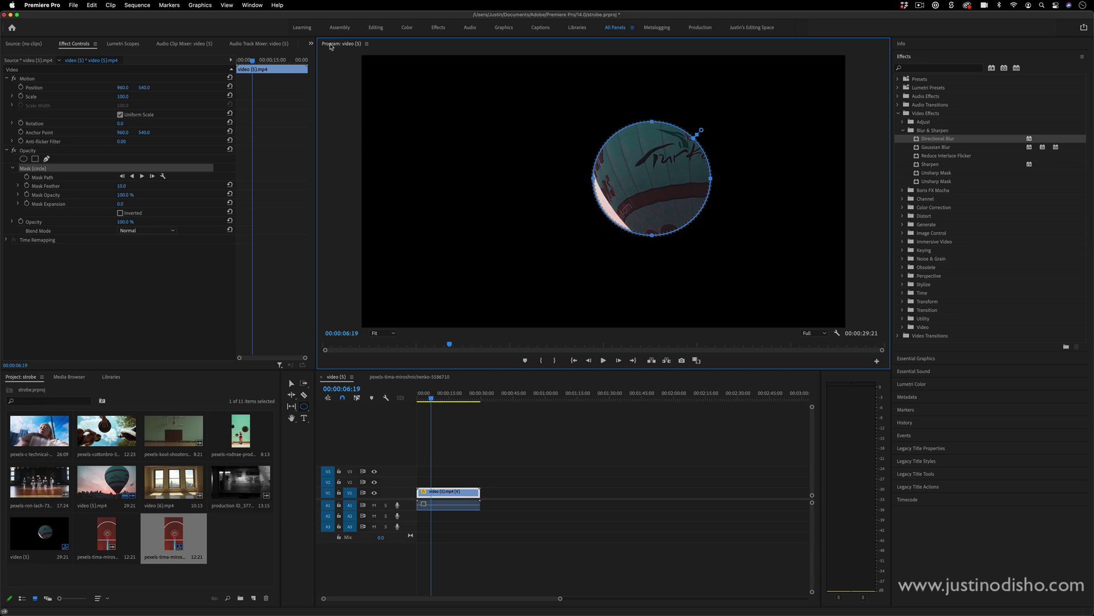
mouse_move(661, 180)
mouse_down()
mouse_move(638, 150)
mouse_move(564, 171)
mouse_move(730, 171)
mouse_move(646, 173)
mouse_move(664, 173)
mouse_up()
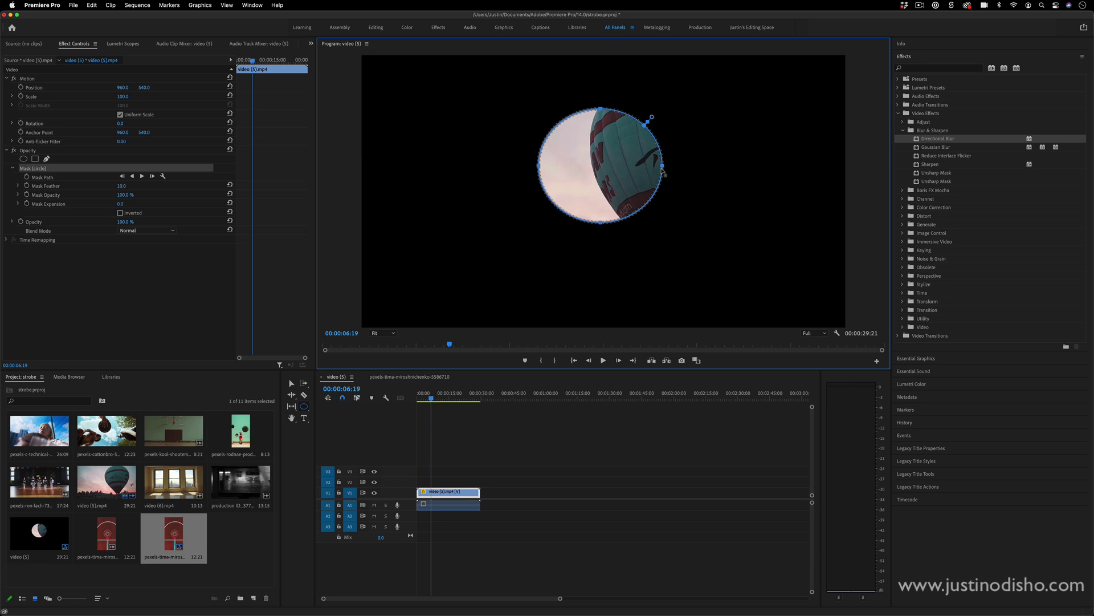
drag(602, 227, 603, 251)
drag(540, 180, 485, 180)
mouse_move(573, 115)
mouse_down()
mouse_move(577, 84)
mouse_move(562, 250)
mouse_move(561, 107)
mouse_up()
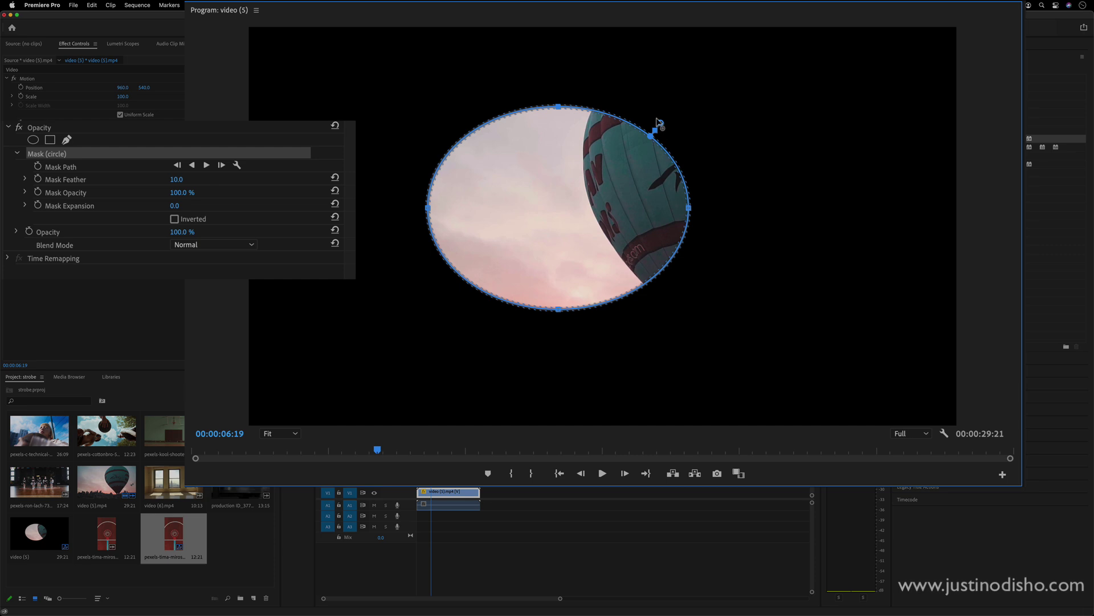
- Give the circle mask a Mask Feather of 144.3 and a Mask Expansion of 72.7
drag(666, 122, 687, 116)
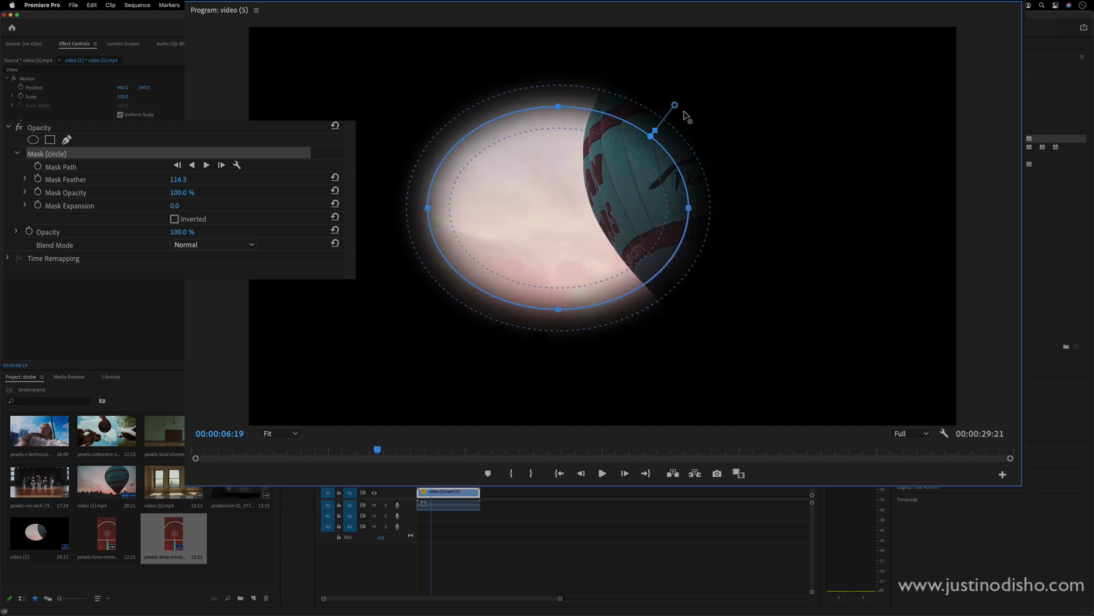
click(84, 180)
drag(176, 181, 143, 181)
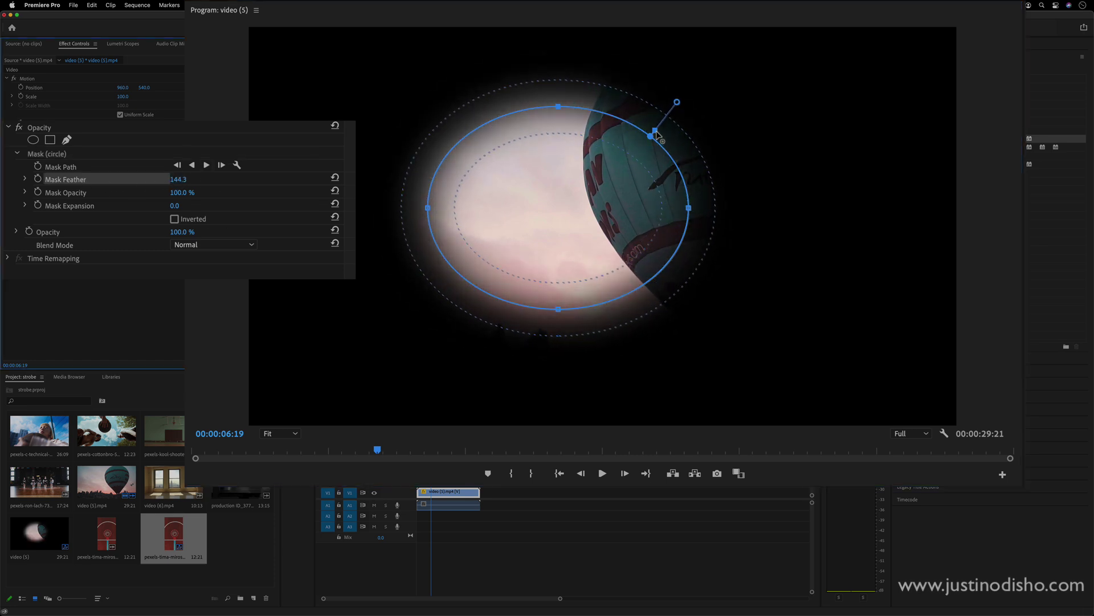
drag(655, 133, 625, 197)
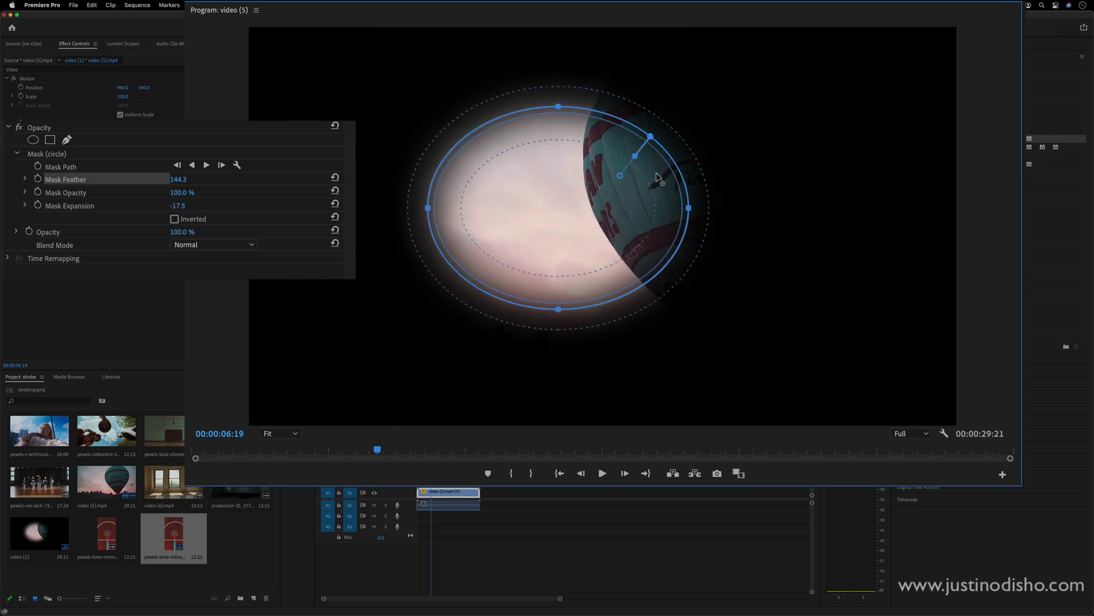
drag(177, 205, 226, 205)
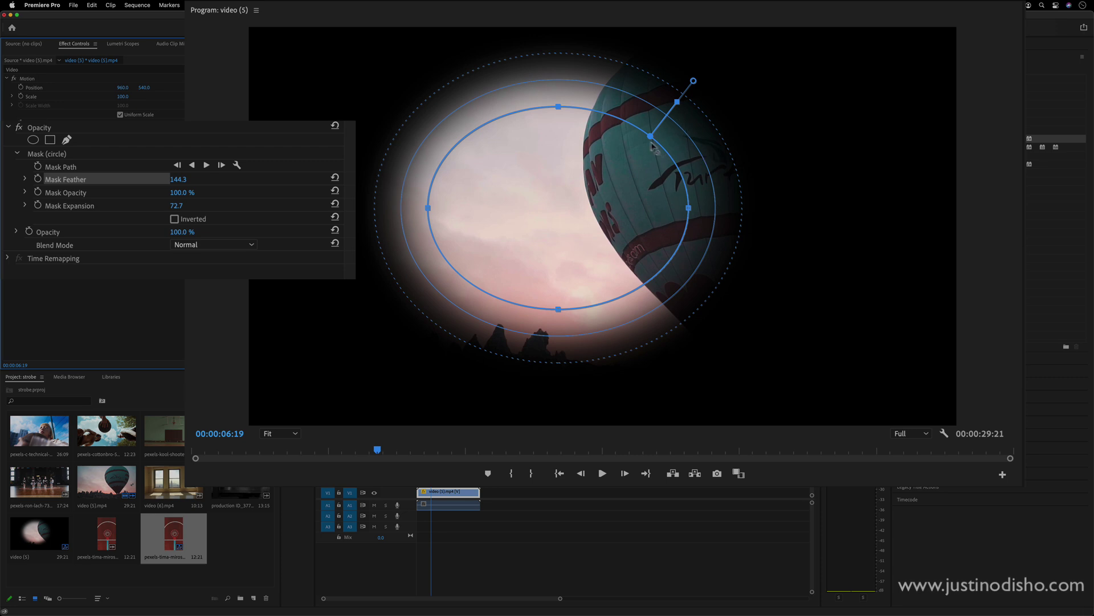
- Move the oval mask right, pull its expansion back in, and tilt it around the balloon
drag(621, 168, 666, 173)
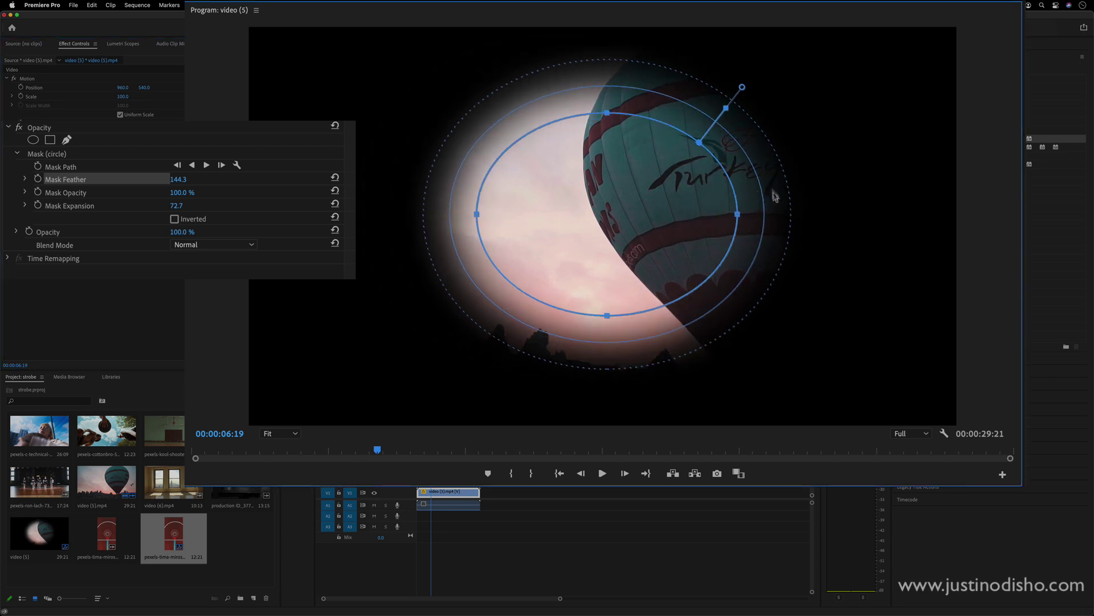
mouse_move(726, 109)
mouse_down()
mouse_move(706, 128)
mouse_move(720, 116)
mouse_up()
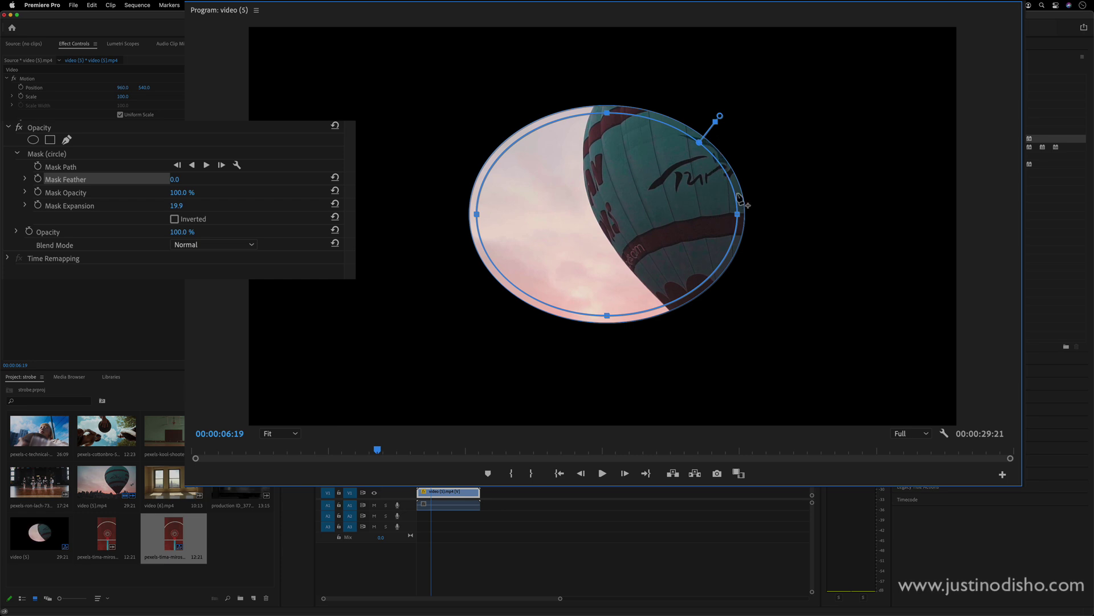
drag(740, 200, 680, 286)
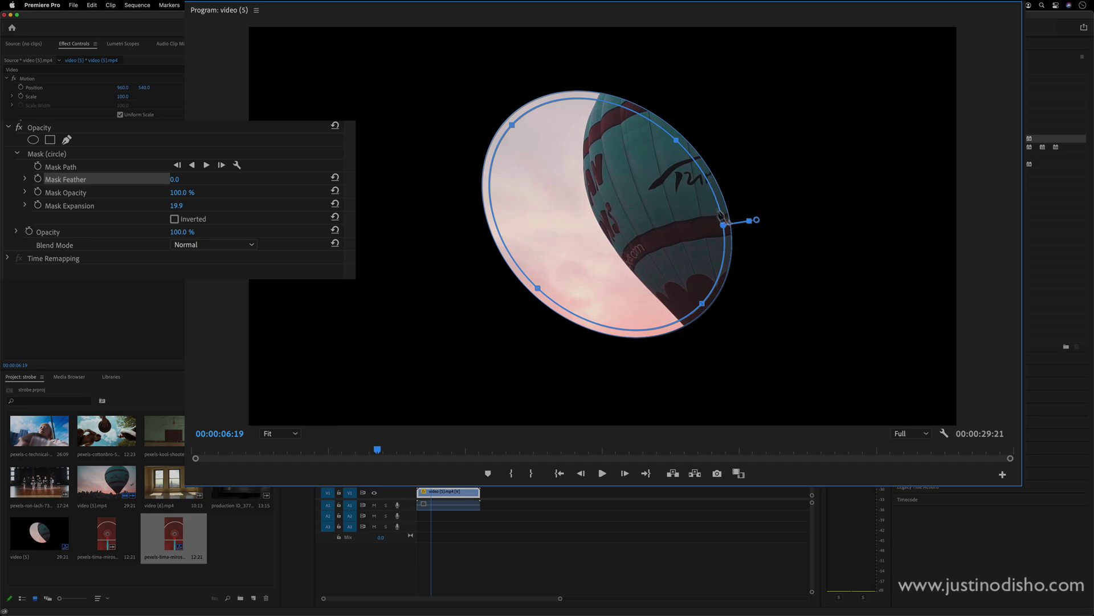
- Add and drag mask vertices to form a heart shape around the balloon
click(706, 180)
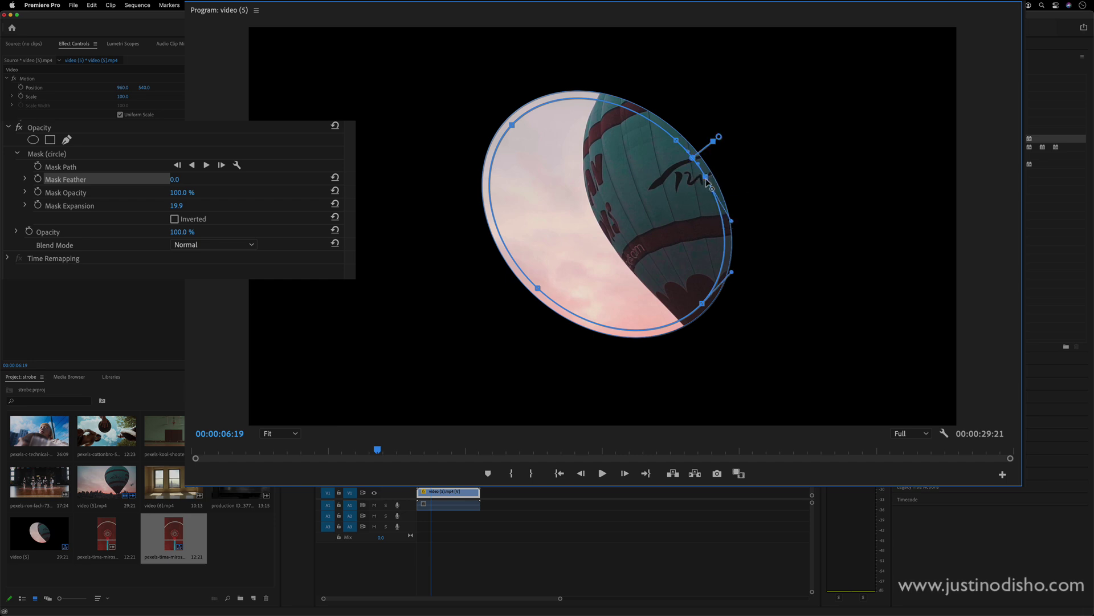
drag(707, 180, 798, 95)
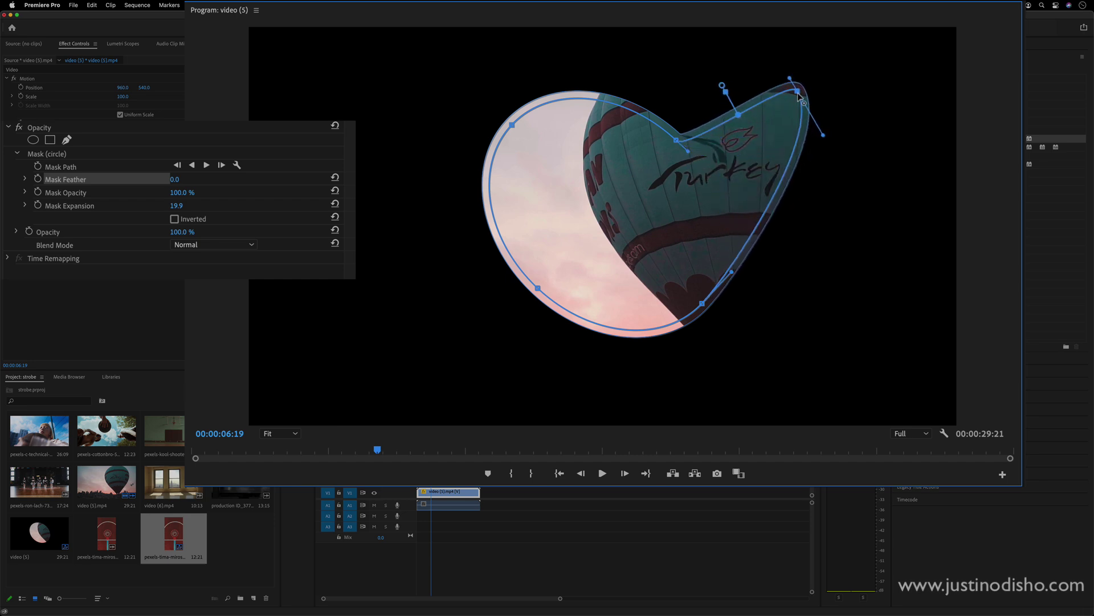
drag(702, 303, 717, 336)
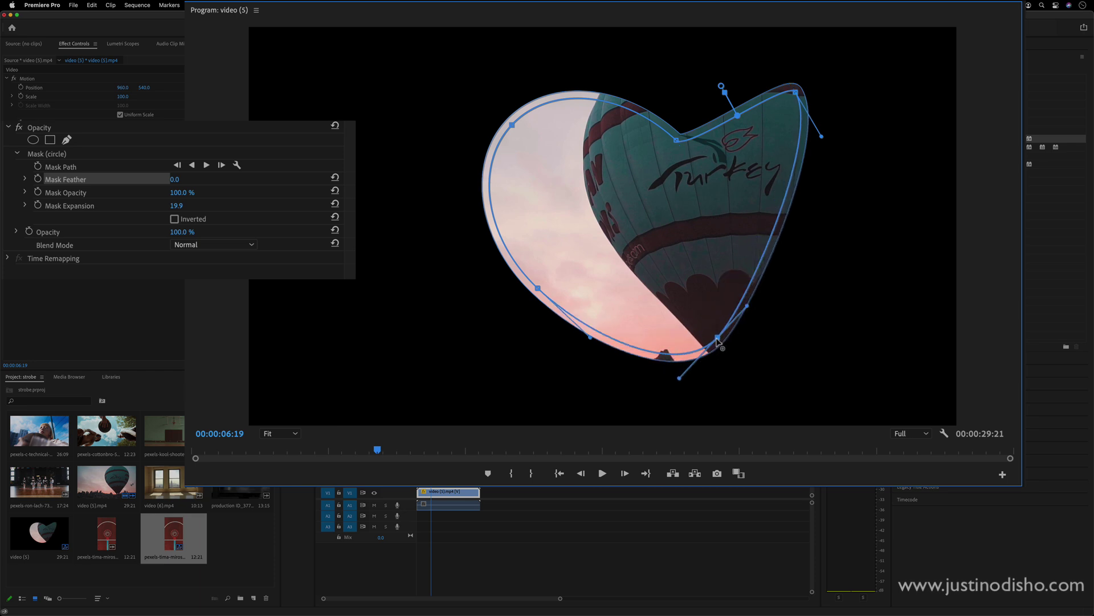
click(775, 245)
drag(776, 245, 843, 257)
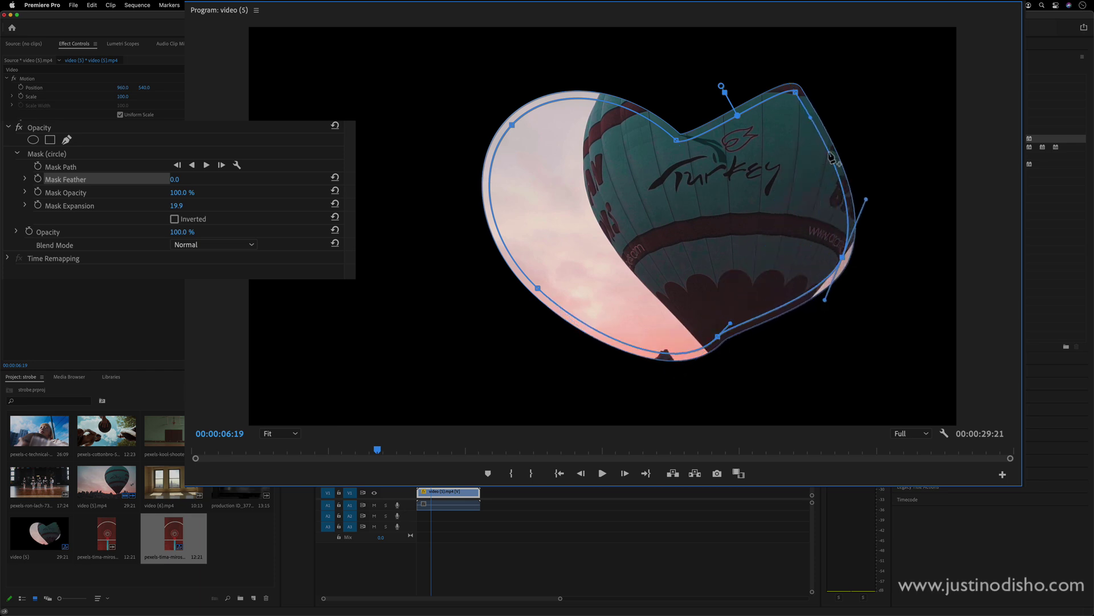
drag(831, 157, 849, 137)
drag(795, 93, 778, 92)
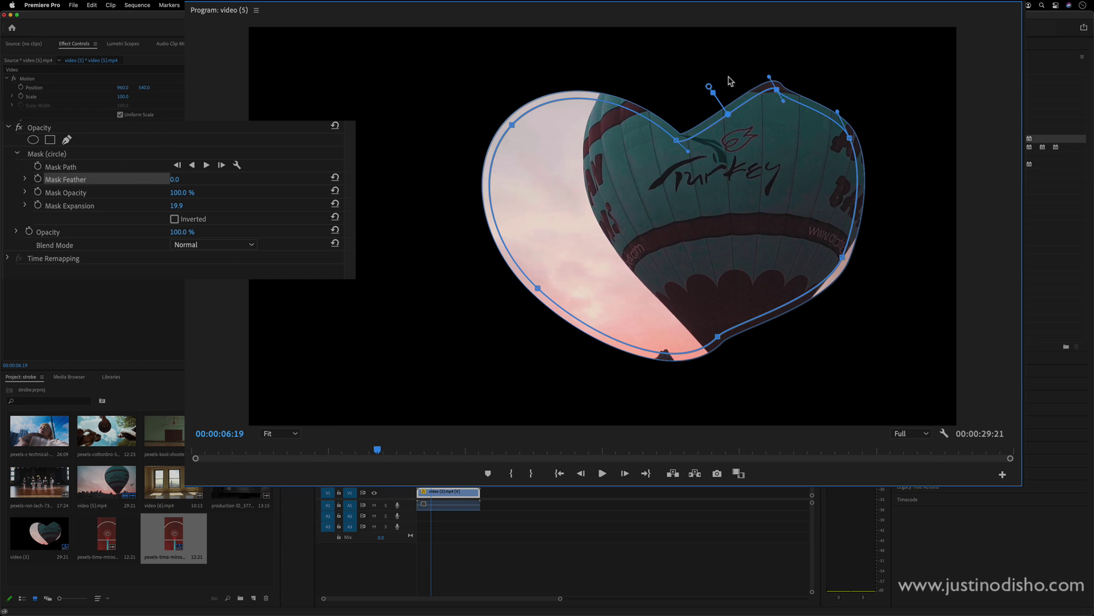
- Delete the heart mask, try a stretched four-point rectangle mask, then delete it too
click(62, 155)
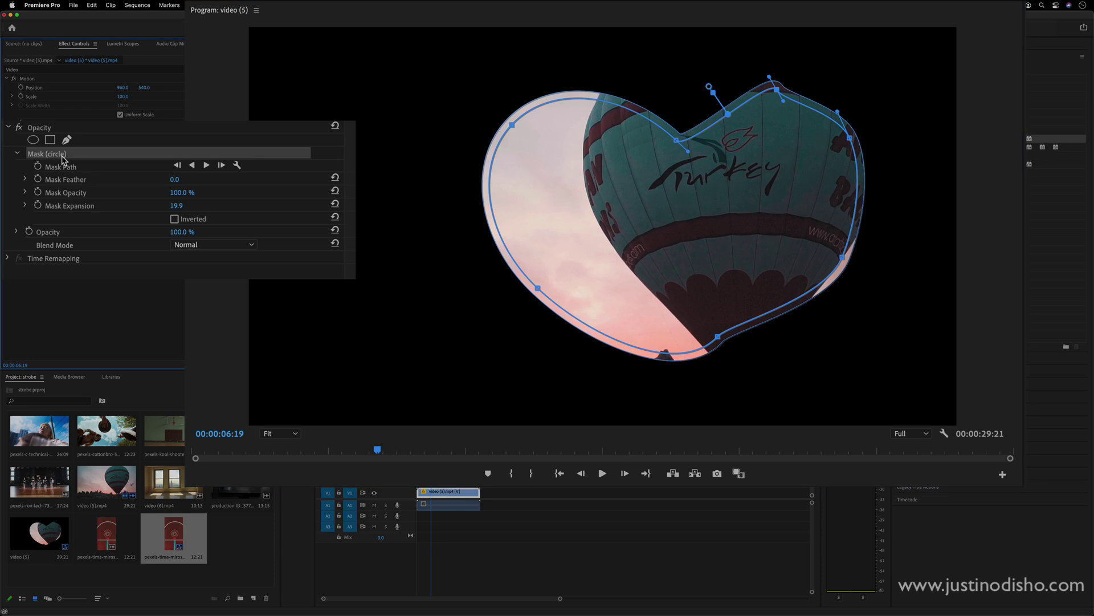
key(BackSpace)
click(50, 140)
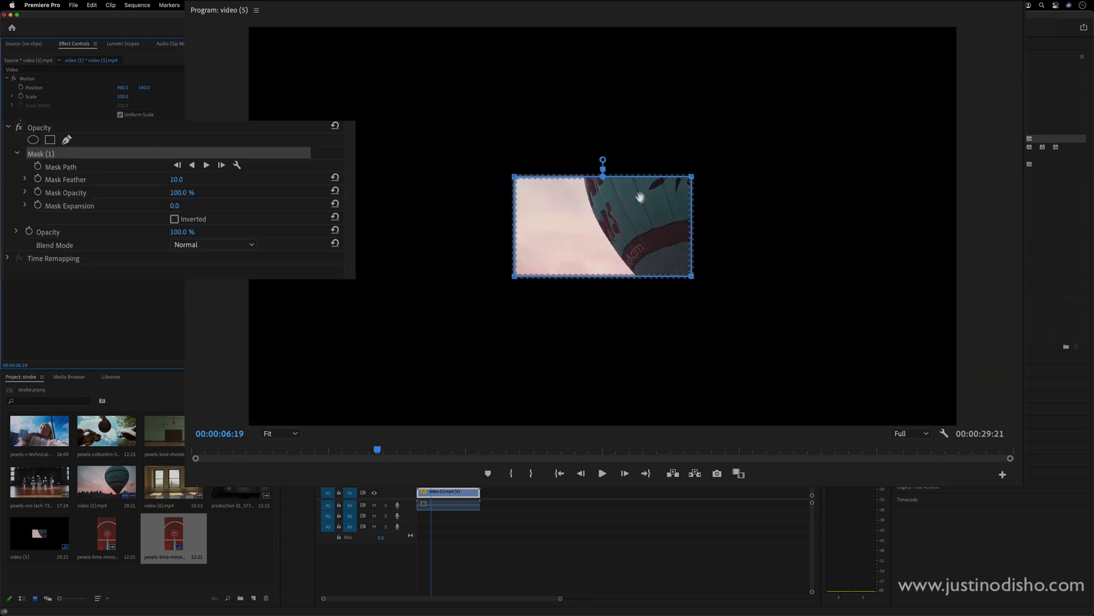
drag(629, 161, 632, 161)
drag(702, 218, 733, 328)
drag(701, 119, 786, 94)
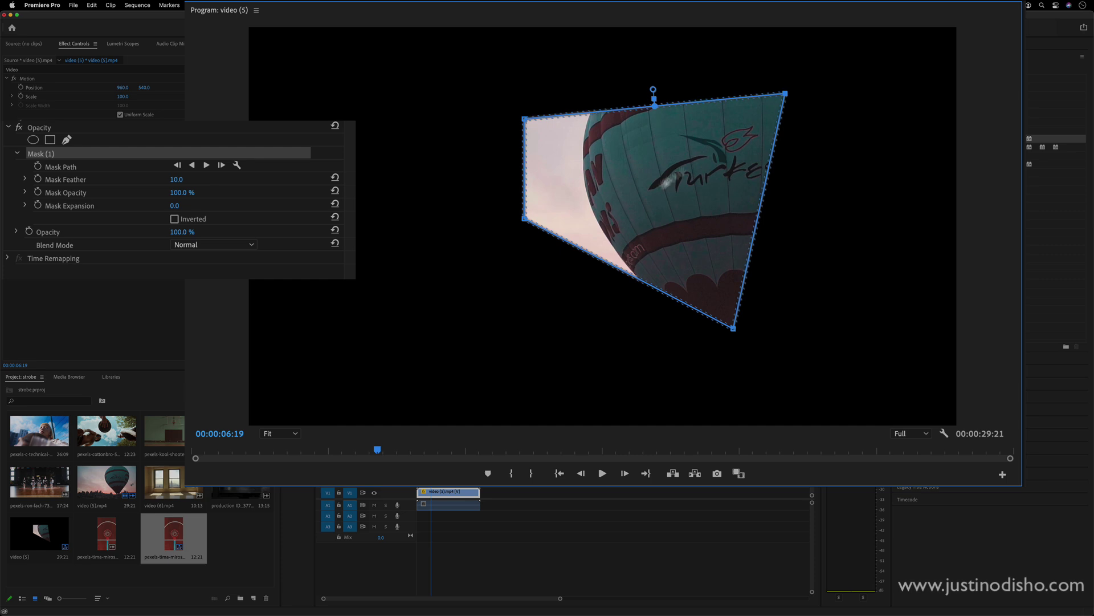
drag(524, 219, 500, 325)
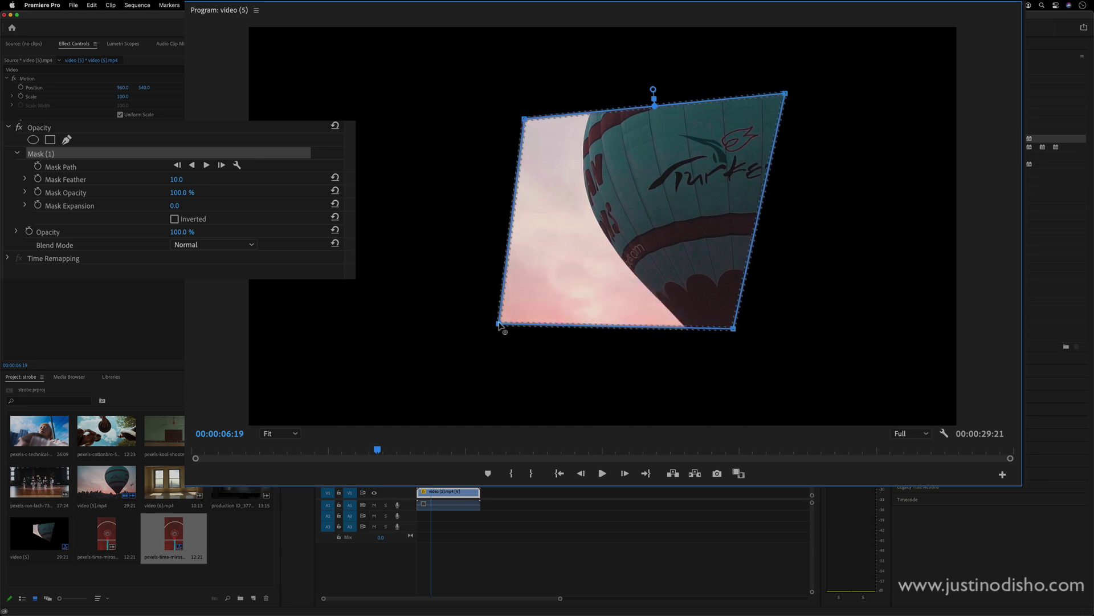
click(63, 157)
key(BackSpace)
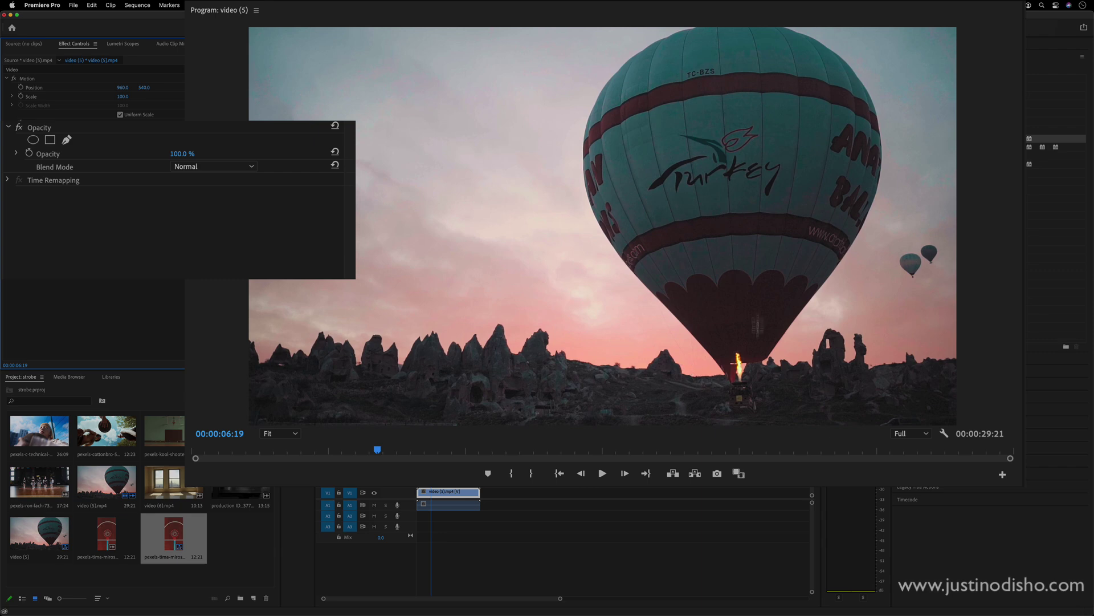
- Start a pen mask with points from the basket to the balloon's lower-left edge
click(67, 140)
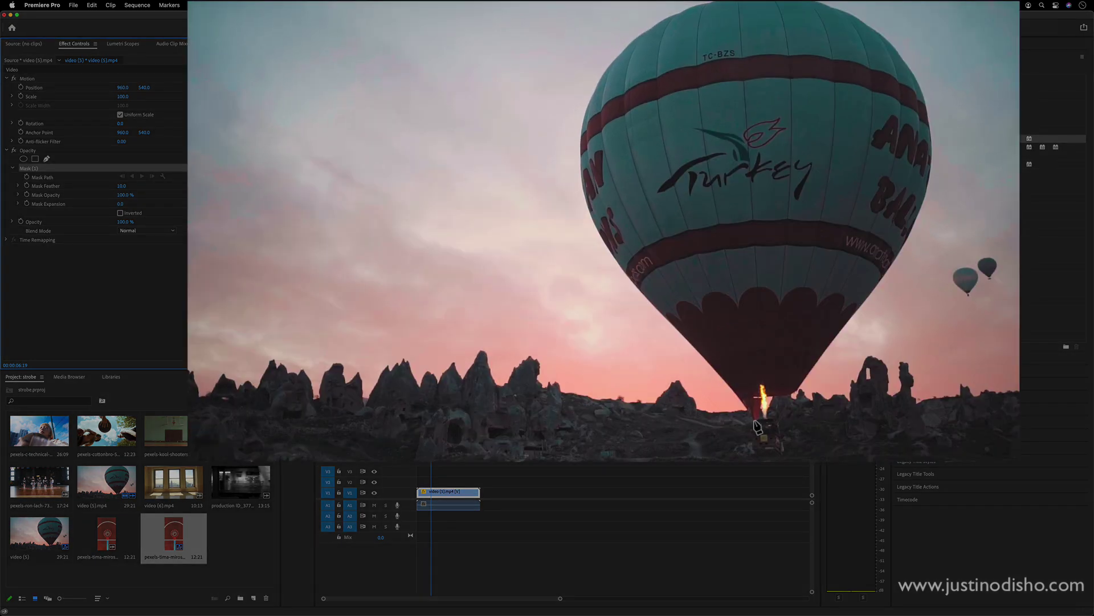
click(755, 422)
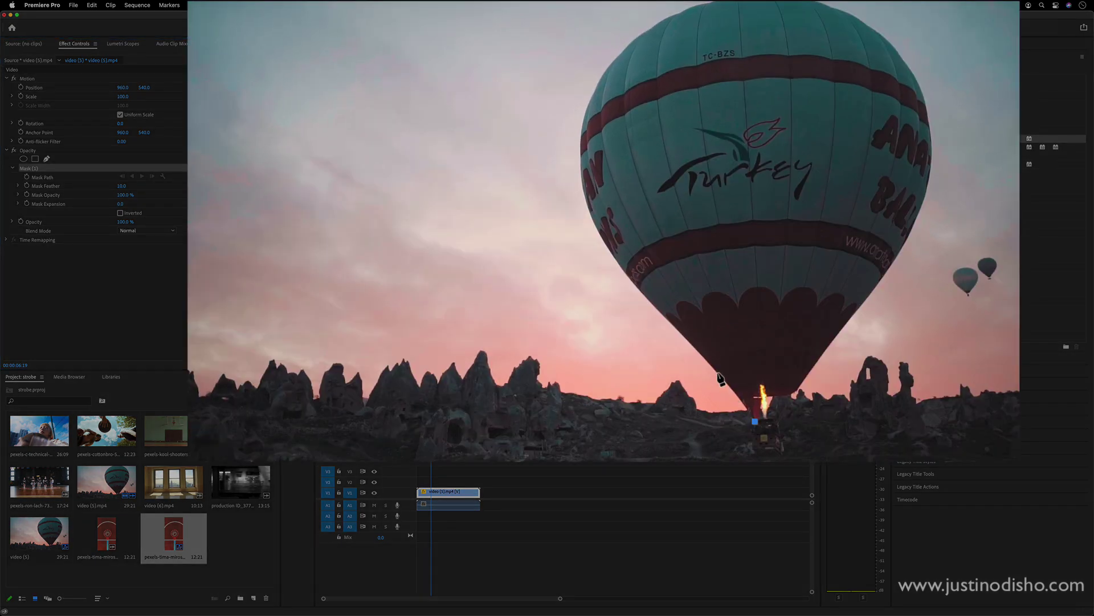
click(630, 281)
drag(625, 274, 734, 393)
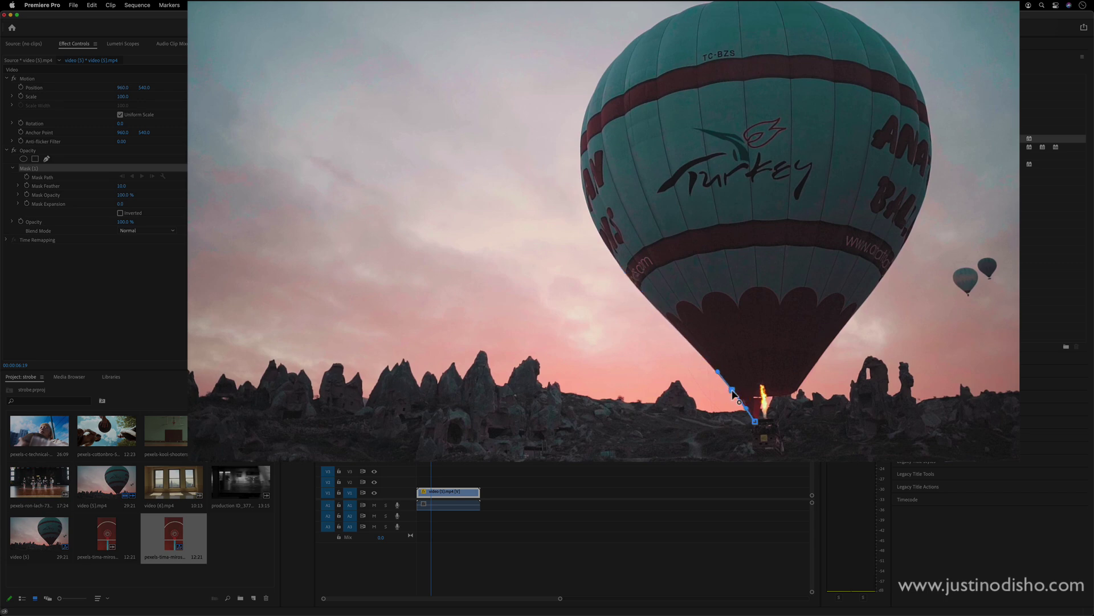
click(666, 318)
- Add curved points up the balloon's left edge to its top, adjusting Bezier handles with Option
drag(580, 128, 597, 26)
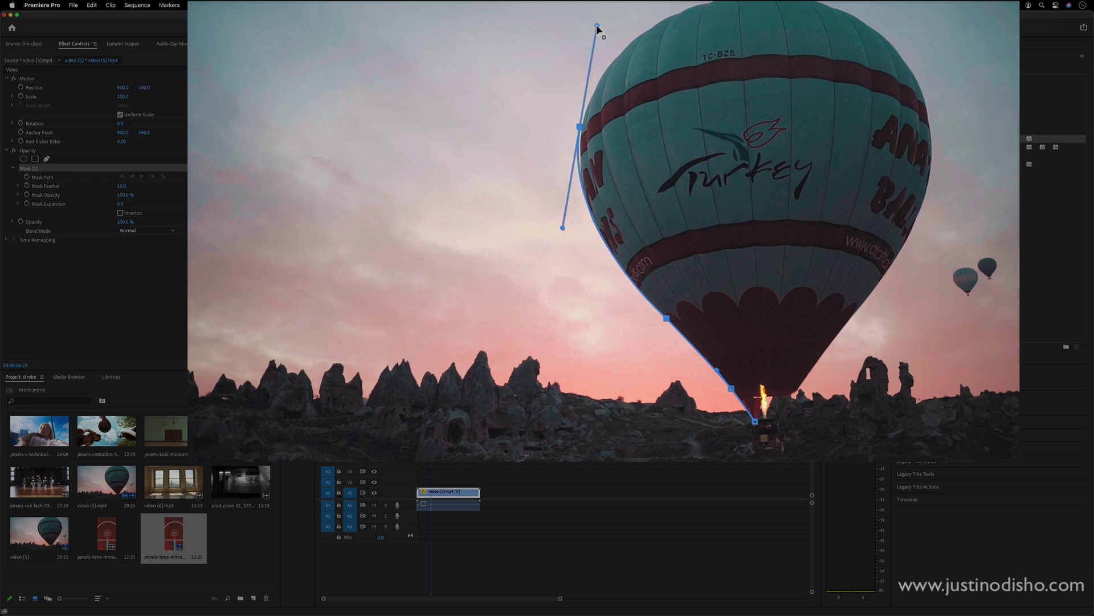
drag(580, 127, 581, 133)
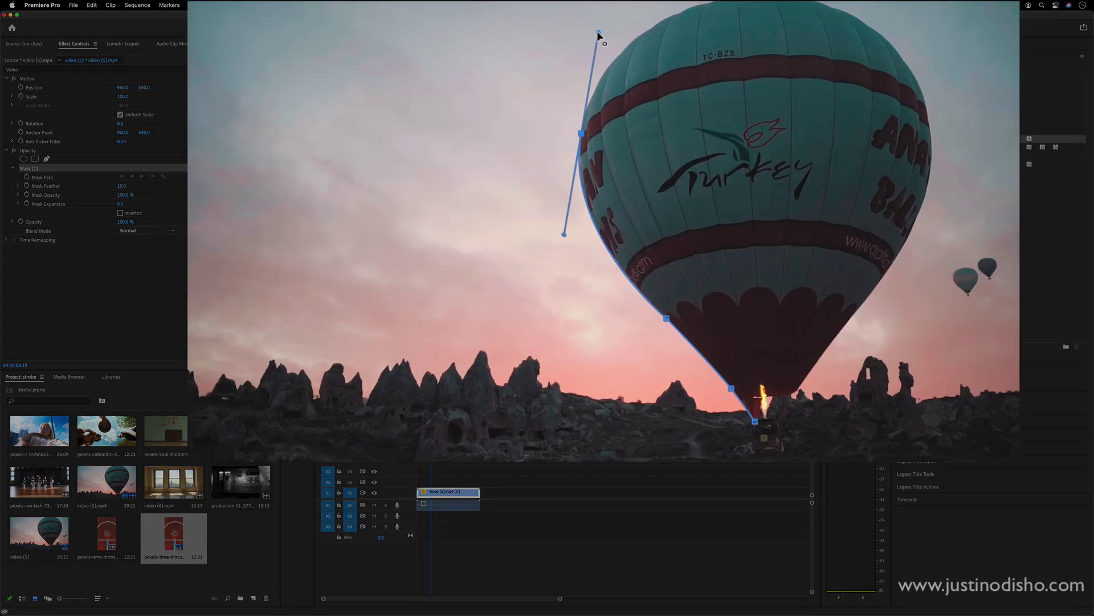
drag(599, 34, 591, 60)
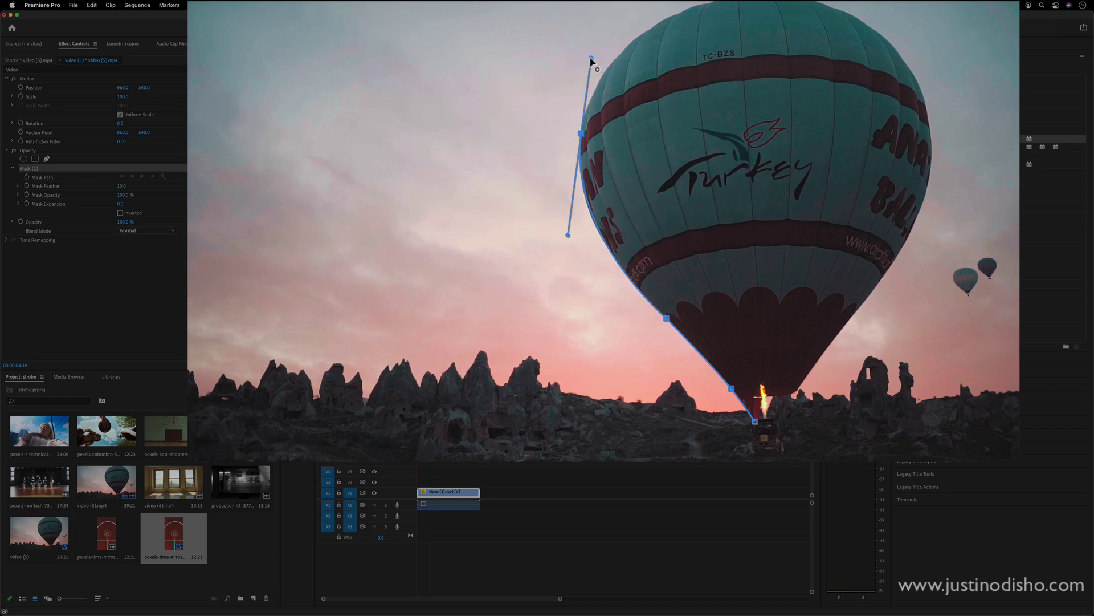
key(alt)
drag(591, 59, 655, 84)
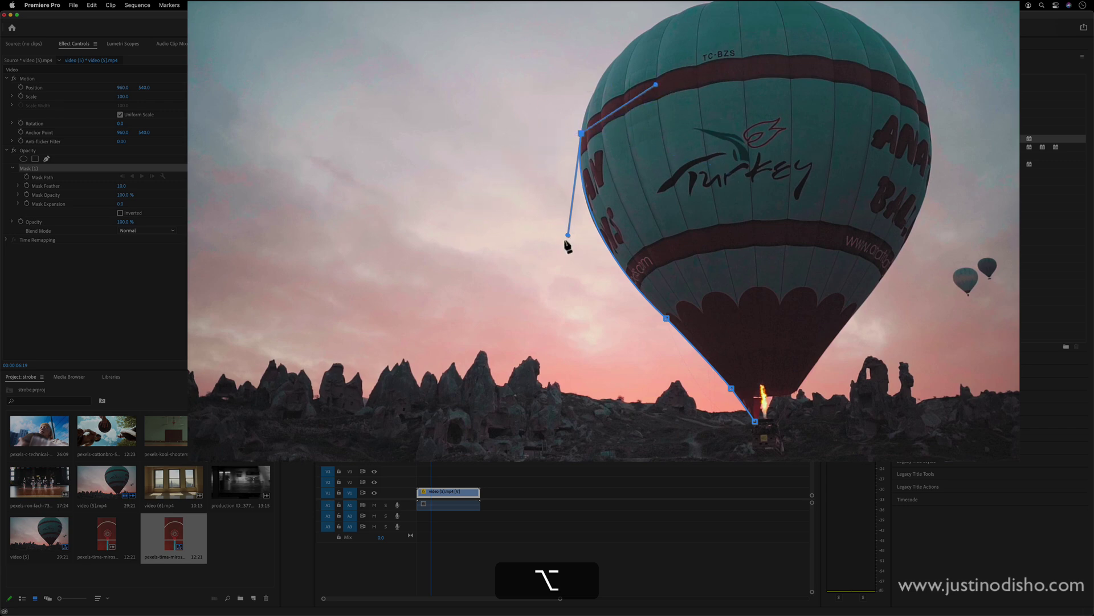
mouse_move(568, 235)
mouse_down()
mouse_move(521, 205)
mouse_move(501, 158)
mouse_move(566, 238)
mouse_up()
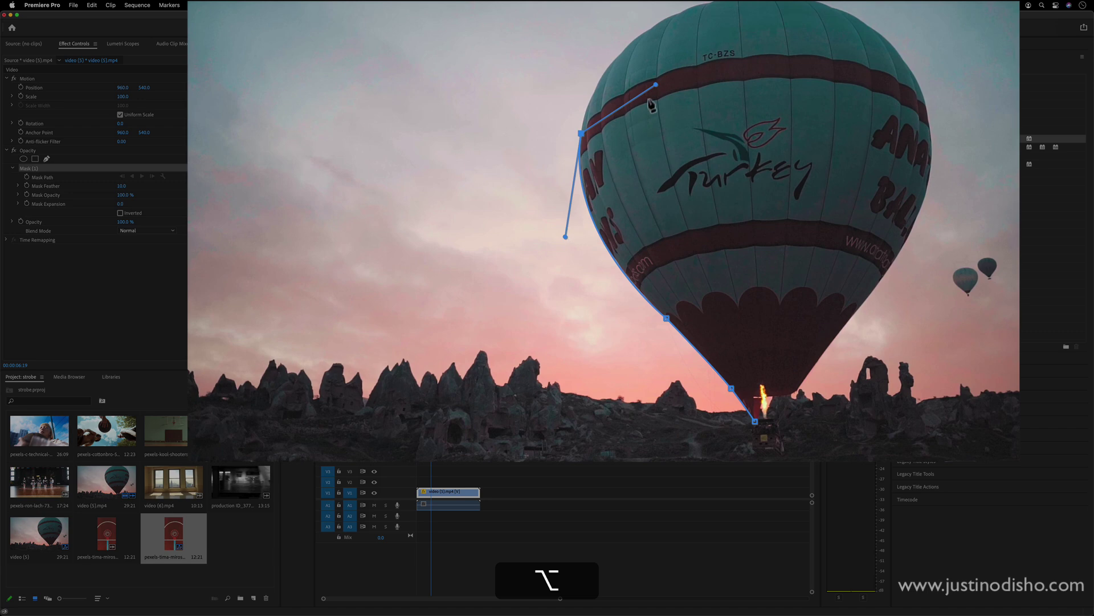
drag(655, 85, 578, 44)
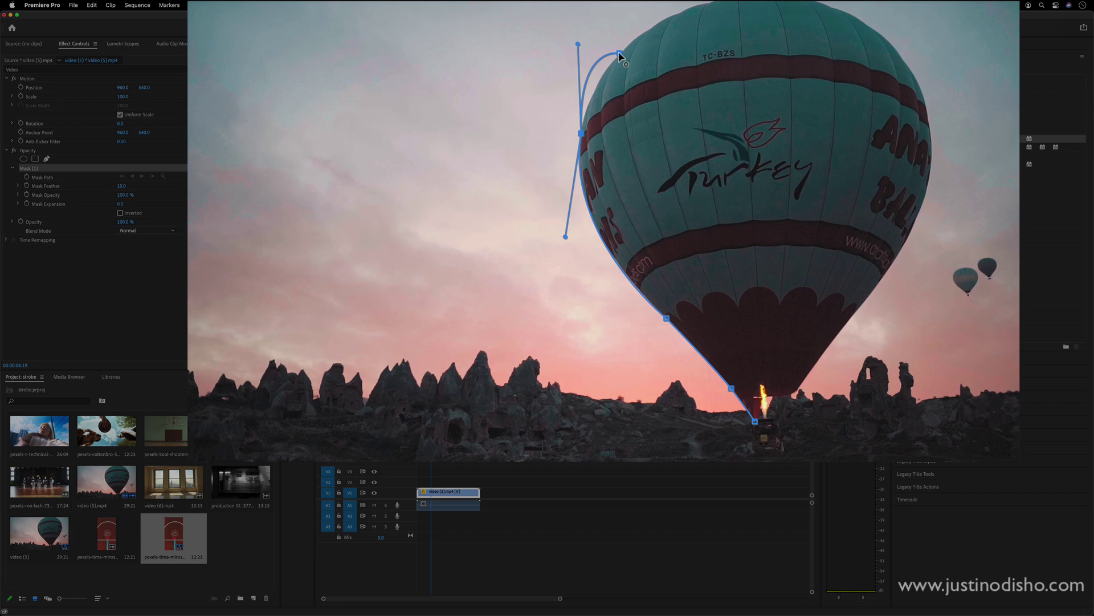
key(super+z)
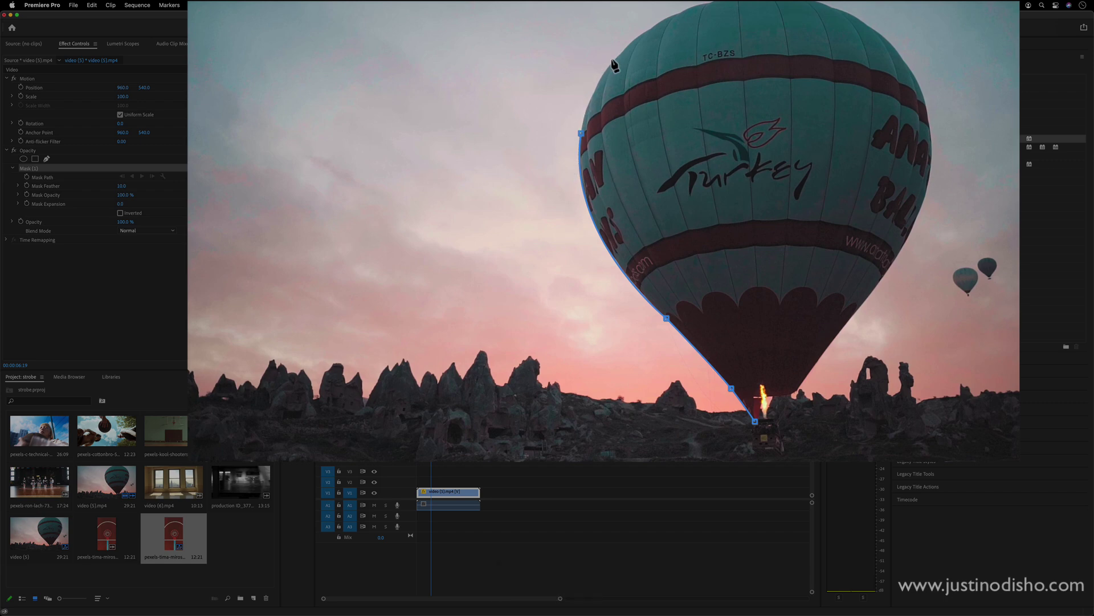
drag(579, 43, 639, 31)
key(super)
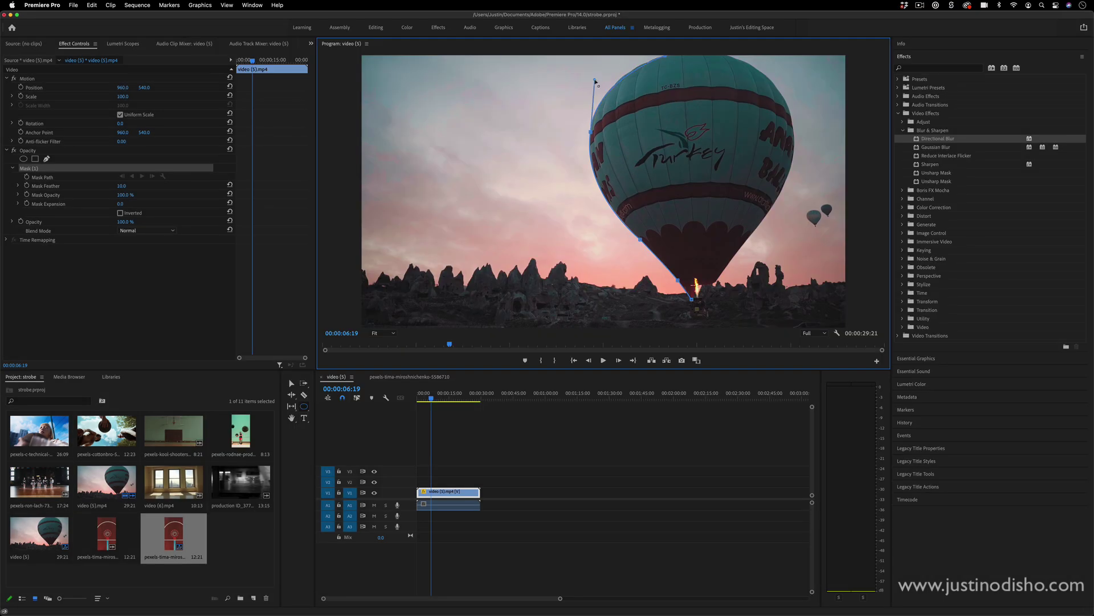
- Add pen points across the balloon's top, upper right and right side
click(655, 59)
drag(785, 96, 832, 165)
click(765, 217)
key(super)
drag(765, 217, 740, 255)
- Fine-tune the right-side points and curves, then add a point right of the basket
drag(833, 165, 826, 170)
drag(785, 99, 787, 103)
drag(741, 251, 717, 284)
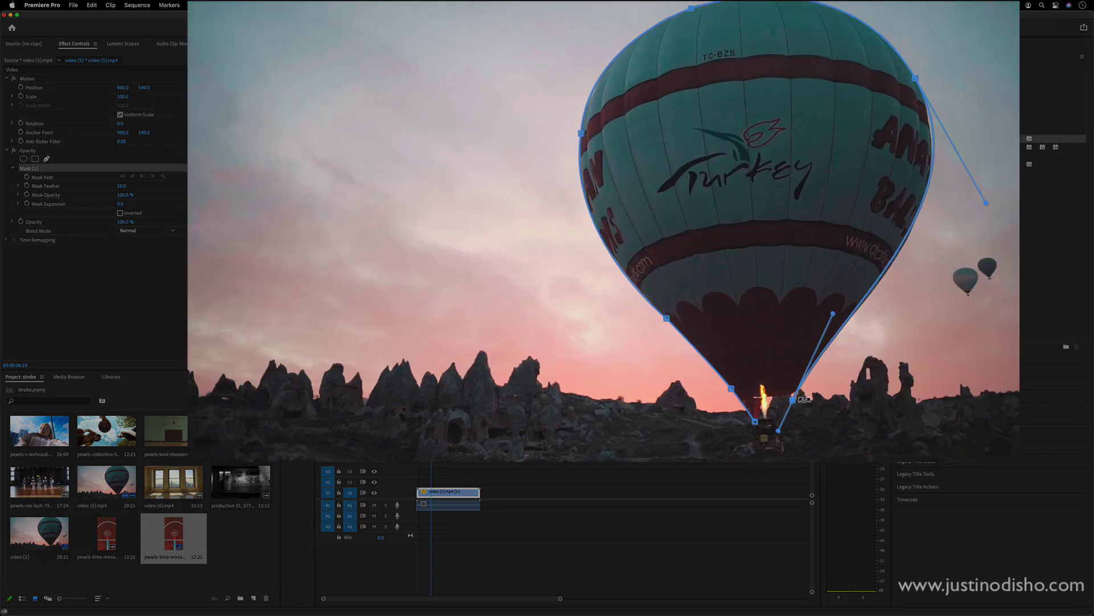
drag(778, 431, 779, 428)
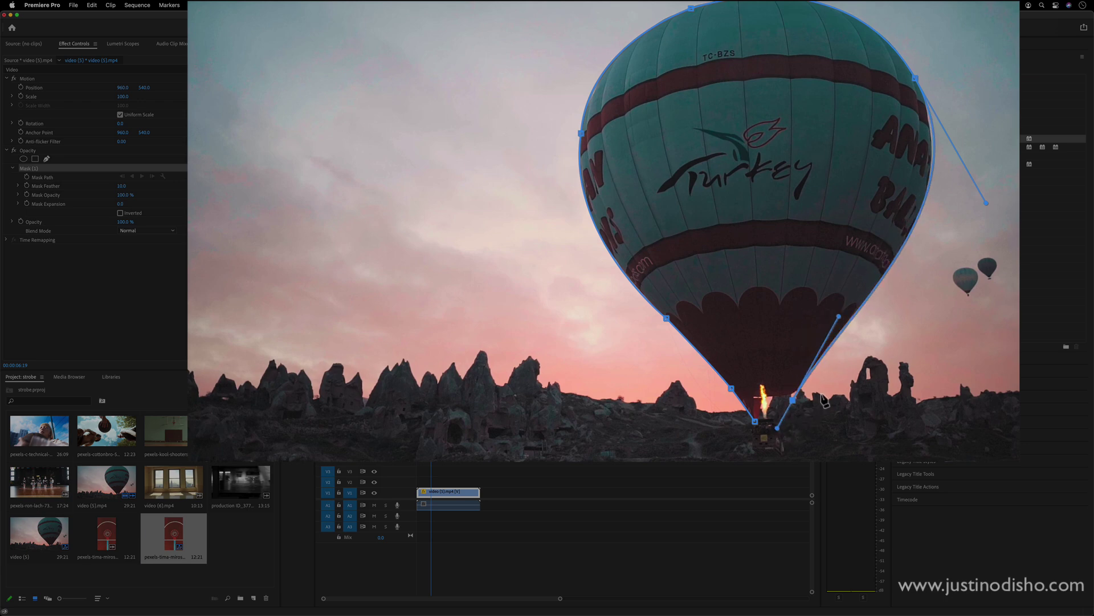
click(848, 394)
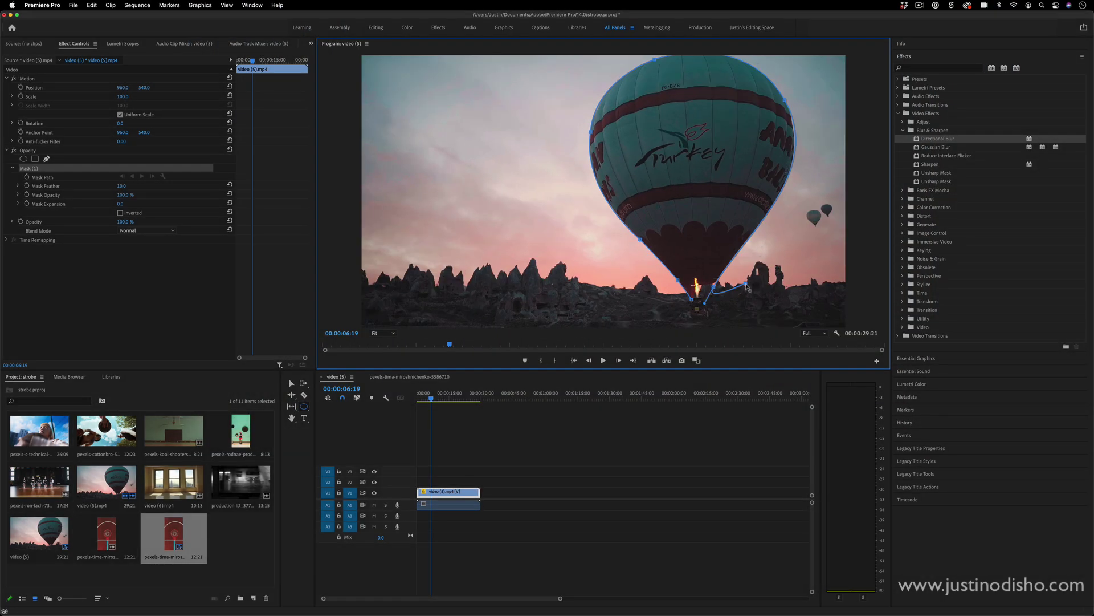
- Magnify the Program monitor preview to inspect the balloon's mask edge
key(super)
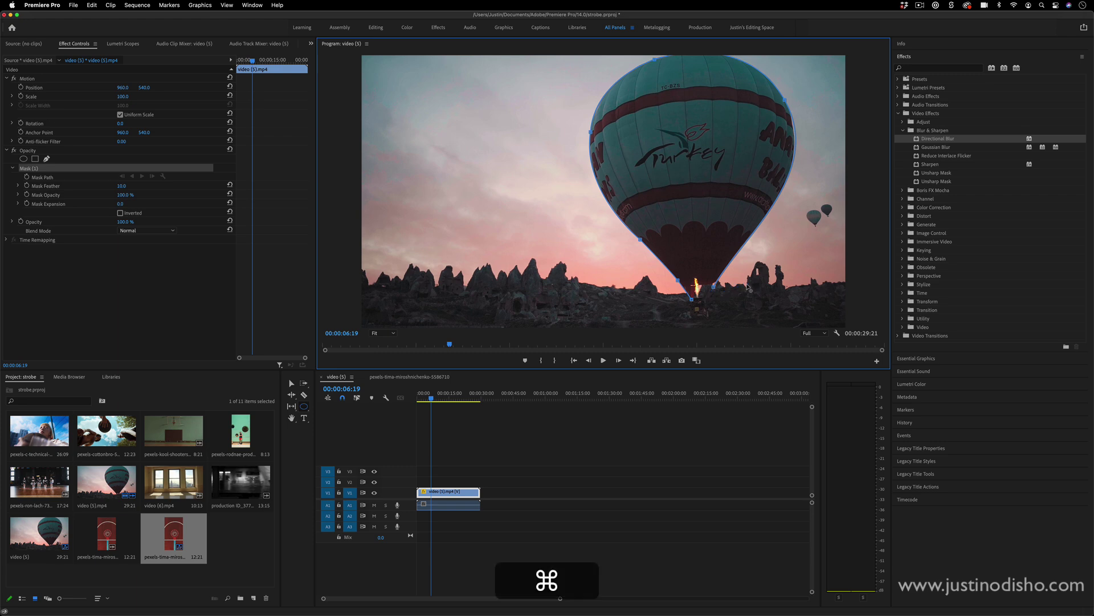
click(390, 334)
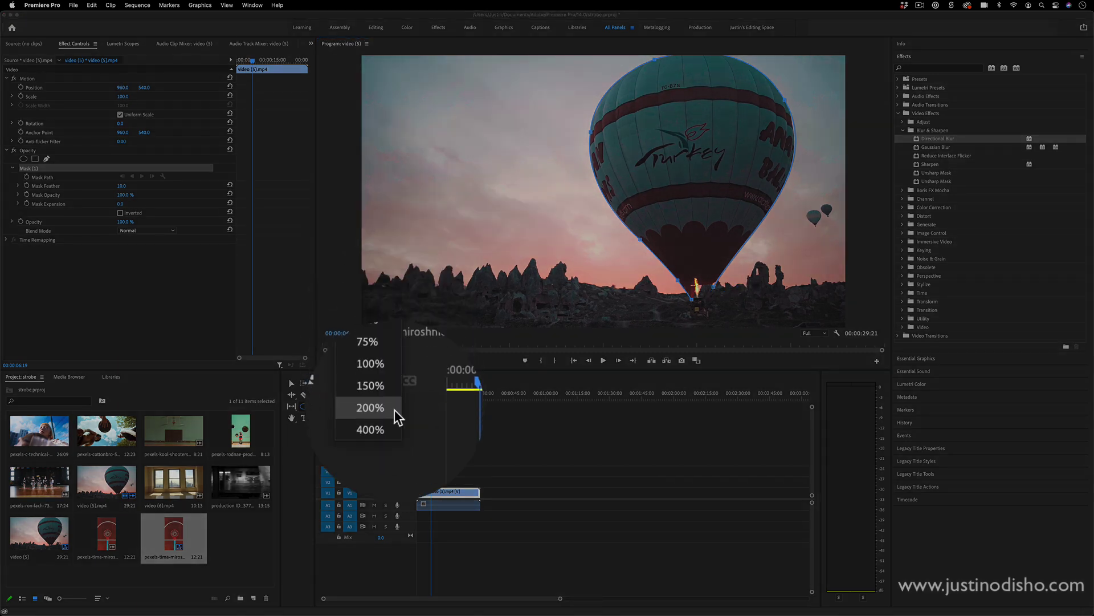
click(392, 408)
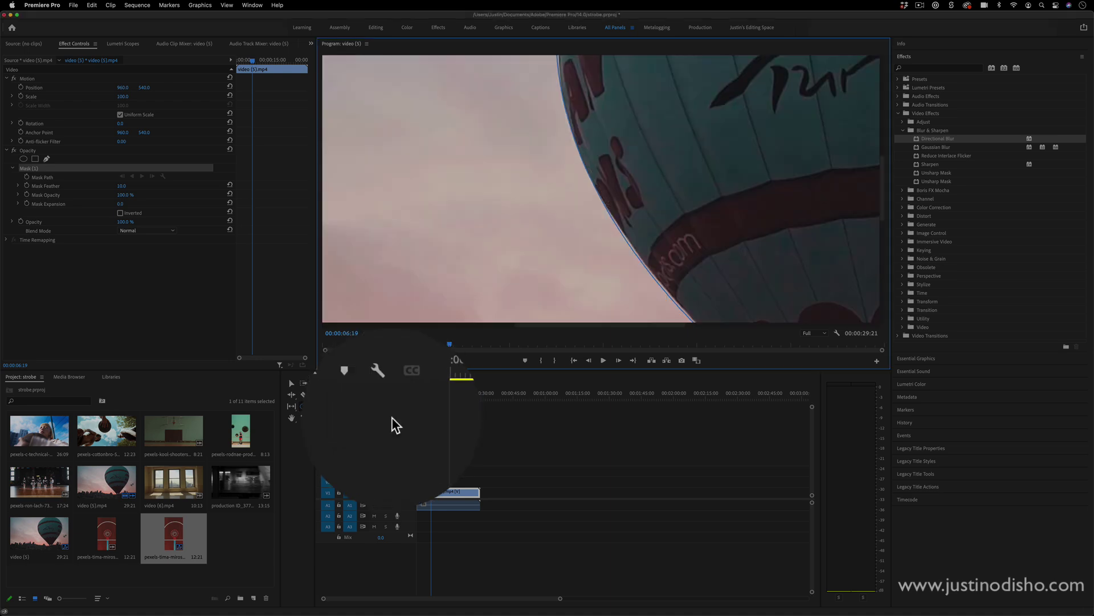
drag(882, 188, 880, 280)
drag(680, 325, 777, 316)
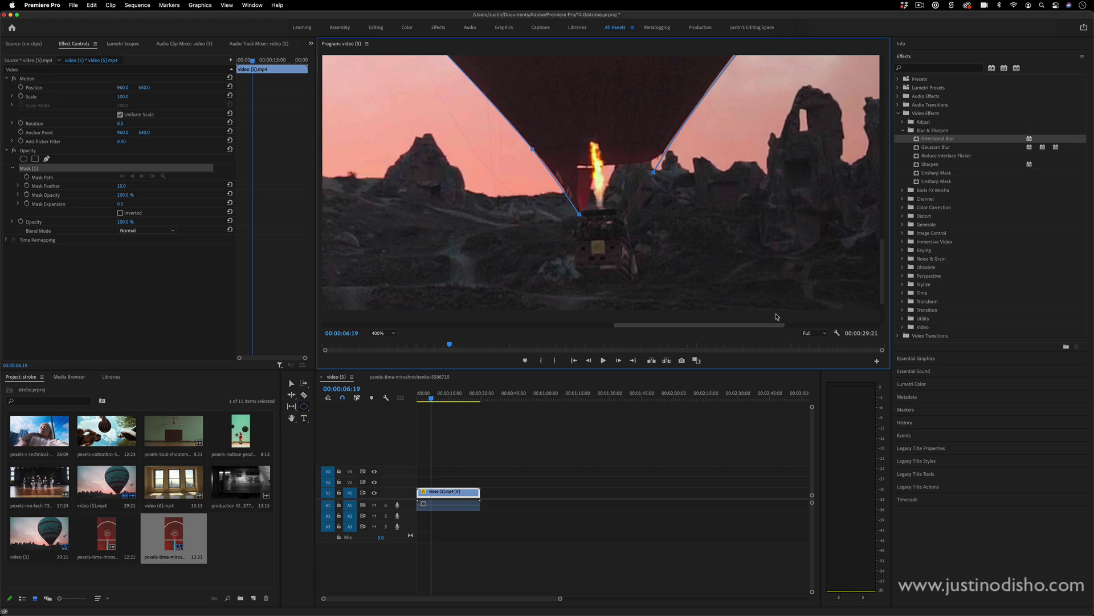
- Trace mask points up the balloon's right envelope edge, bending the curve with broken handles
click(655, 172)
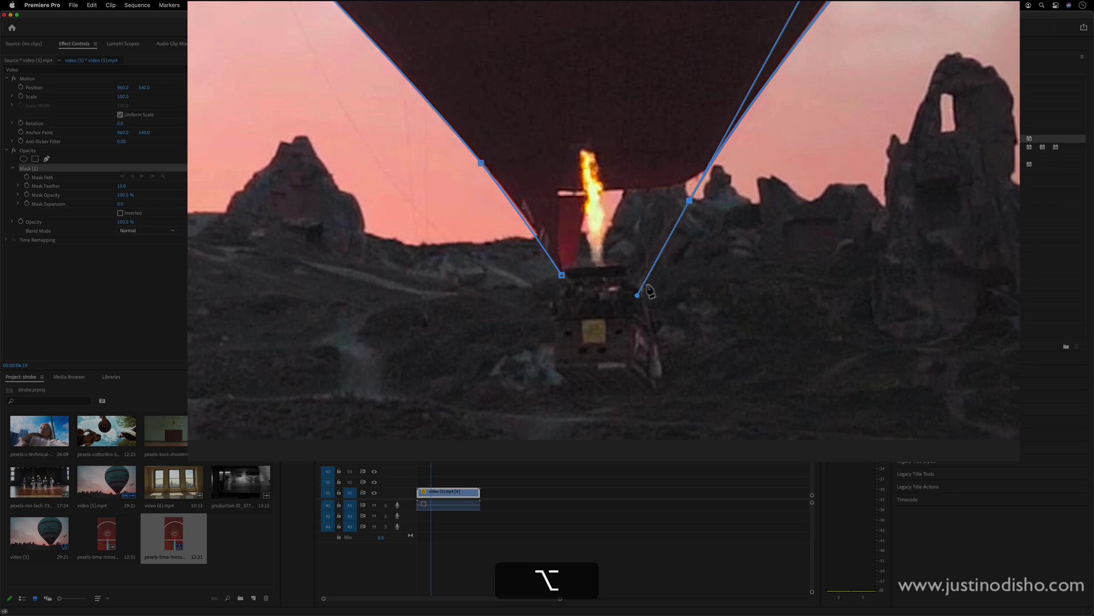
drag(638, 296, 704, 194)
drag(707, 187, 707, 183)
click(719, 164)
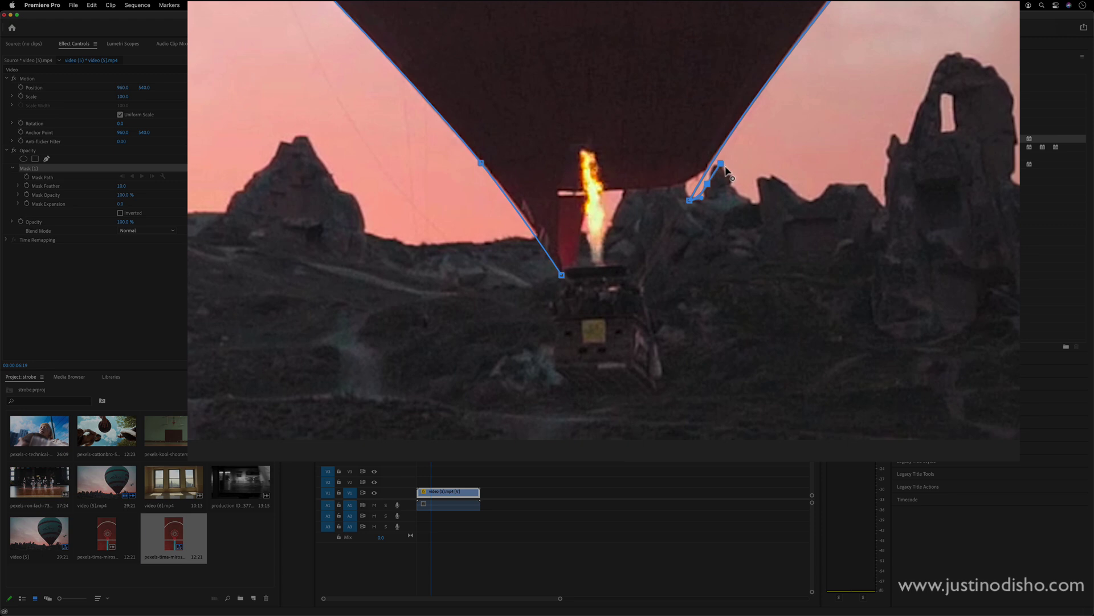
click(748, 199)
mouse_move(756, 180)
mouse_down()
mouse_move(751, 139)
mouse_move(764, 167)
mouse_up()
key(alt)
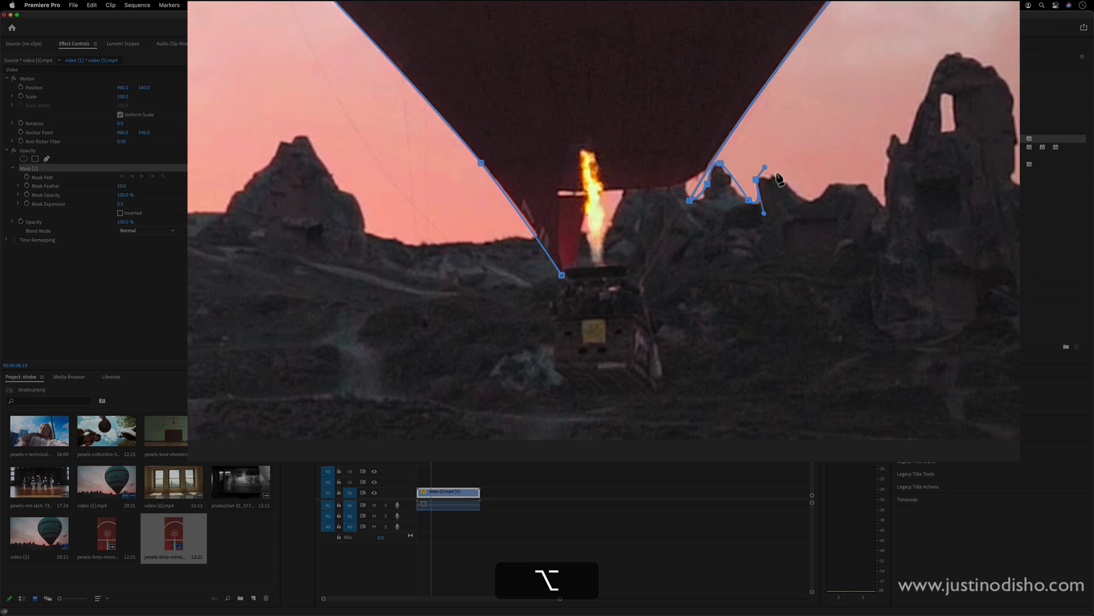
- Add mask points along the rock ridge, then undo those rock-edge points
click(777, 172)
click(801, 196)
click(825, 186)
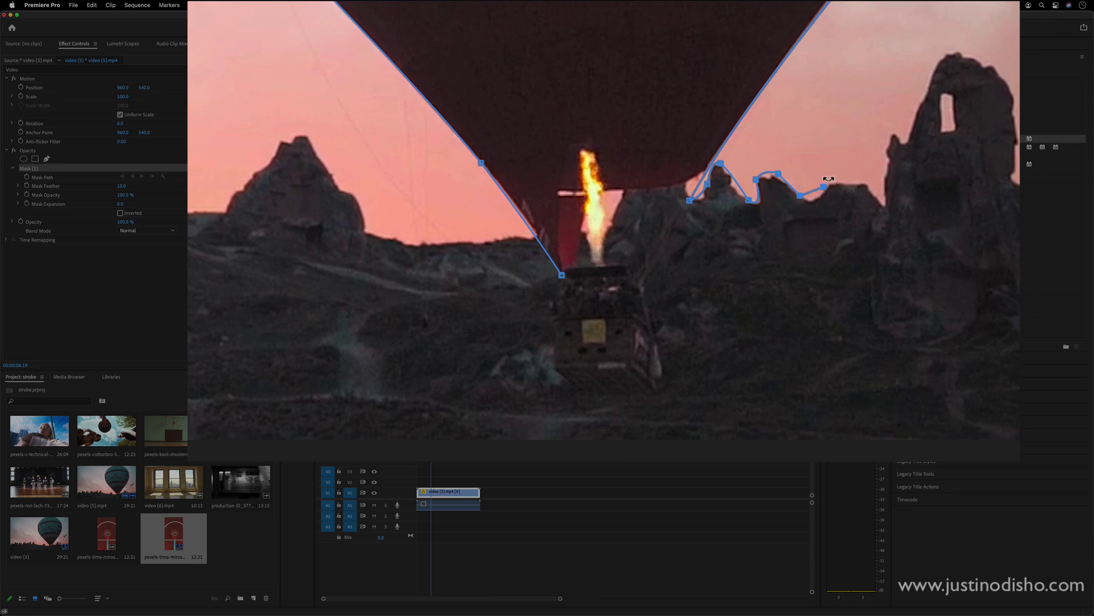
drag(829, 179, 871, 187)
click(853, 184)
click(882, 203)
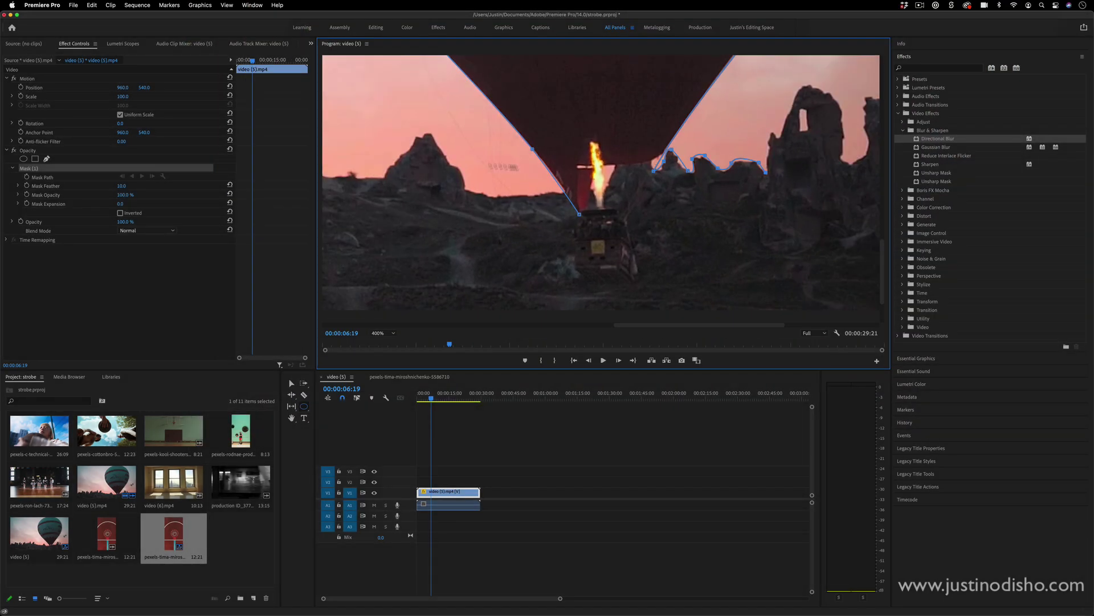
key(v)
key(ctrl+z)
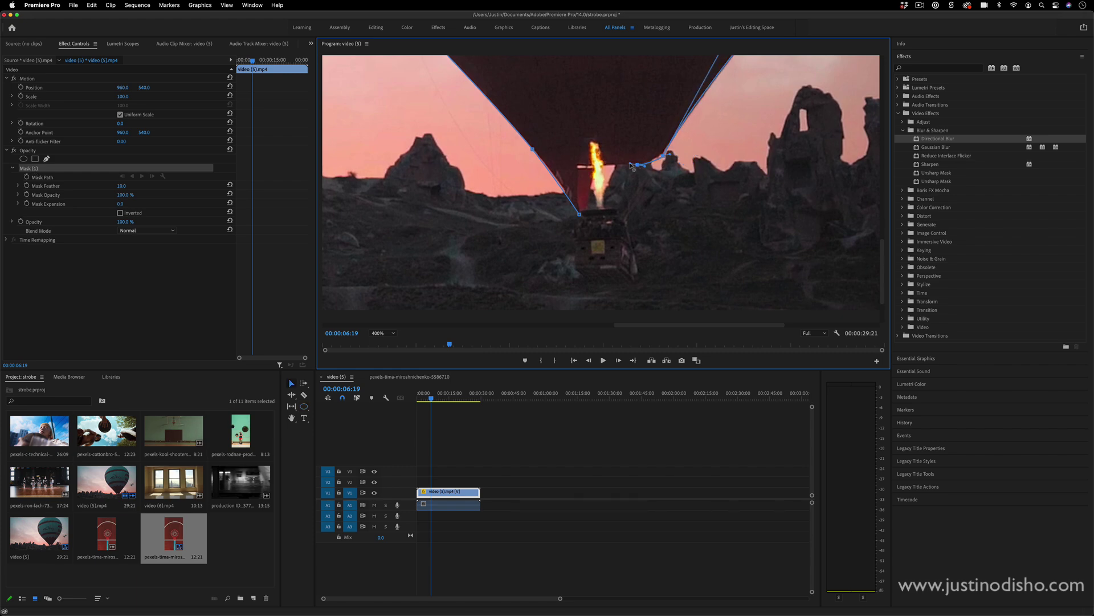
- Add mask points beside the burner flame and down toward the basket
click(601, 166)
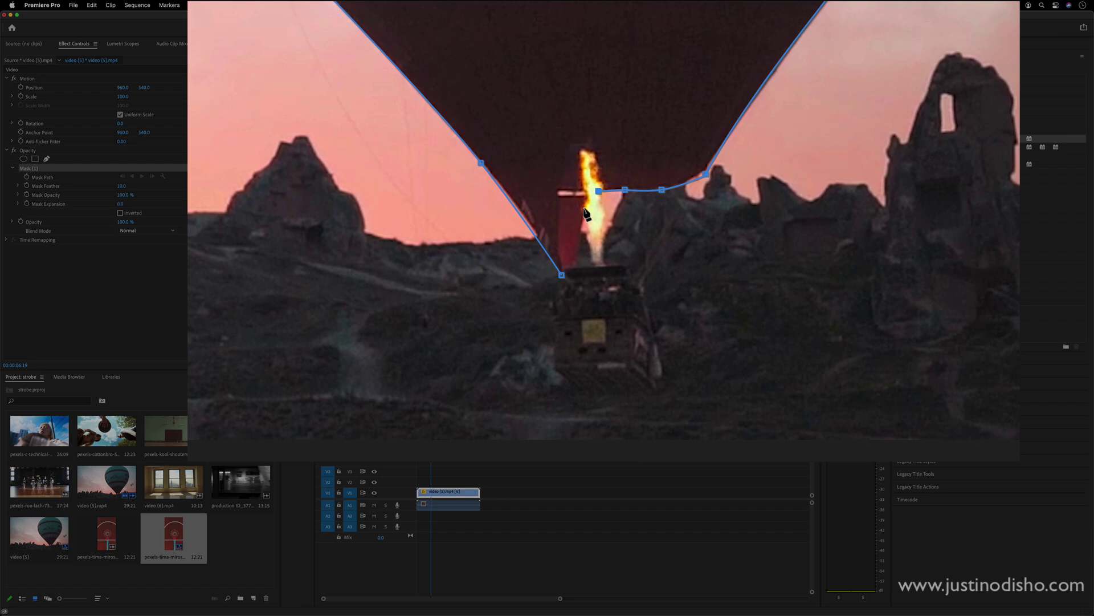
click(584, 208)
click(578, 242)
- Close the mask at its first vertex and fit the whole balloon in the preview
click(562, 276)
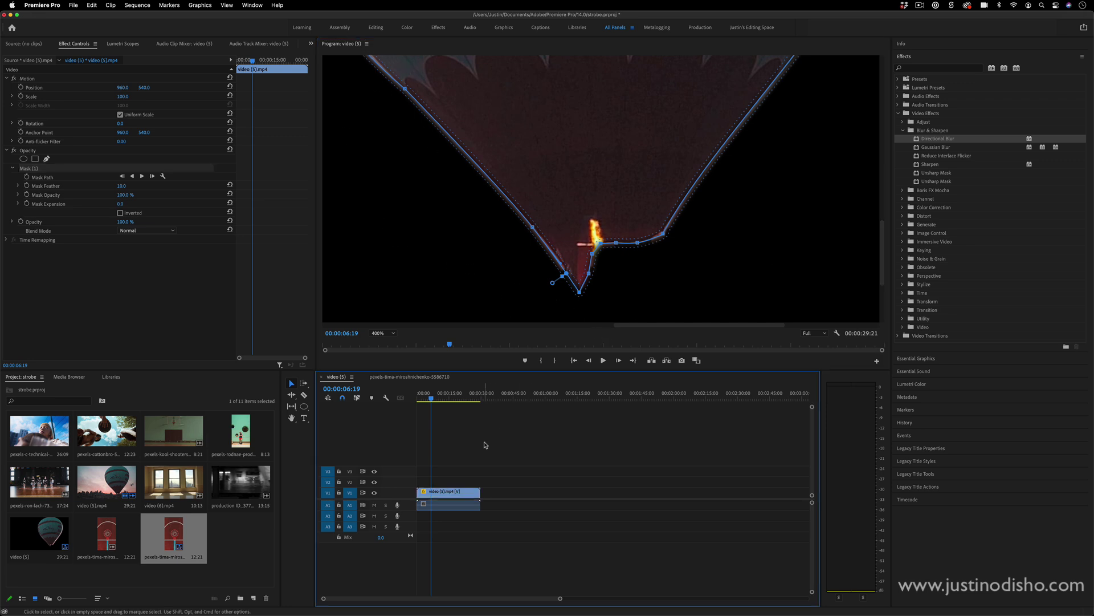
click(485, 444)
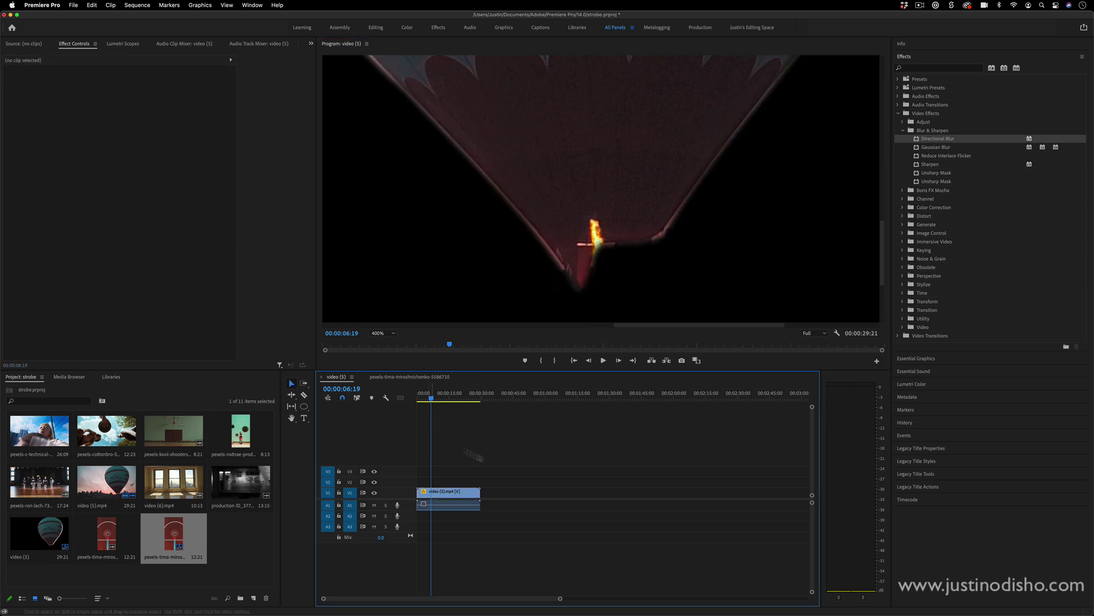
click(451, 495)
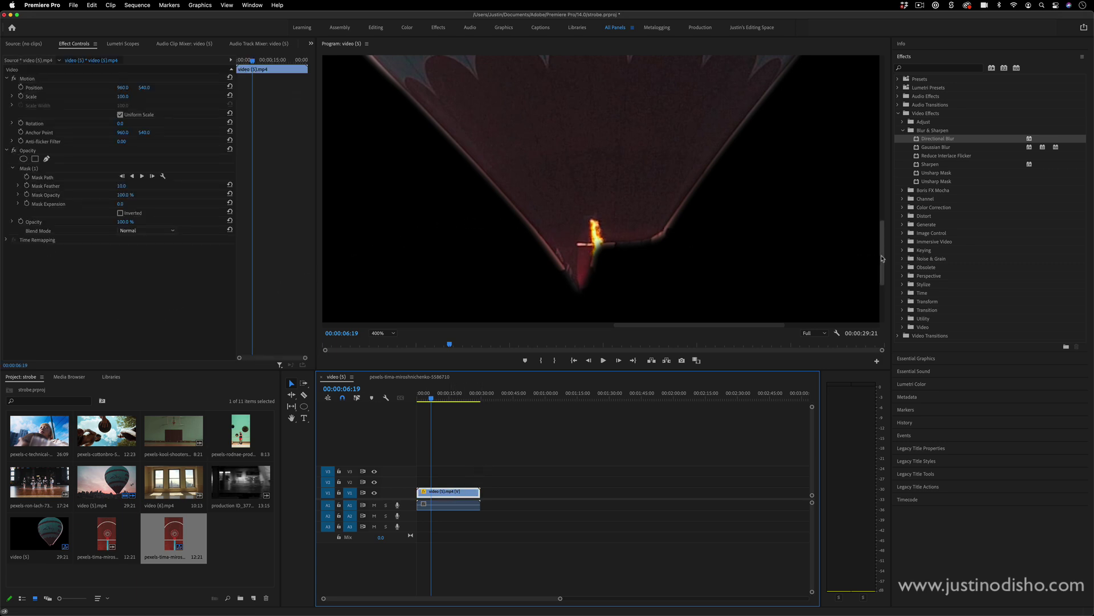
drag(878, 259, 879, 175)
click(379, 333)
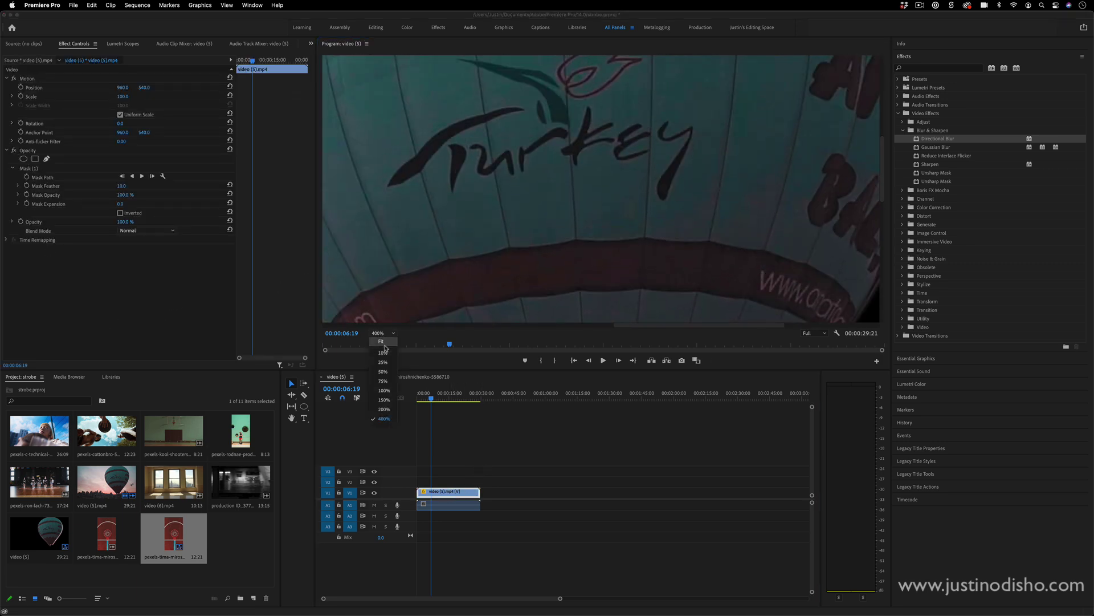
click(381, 341)
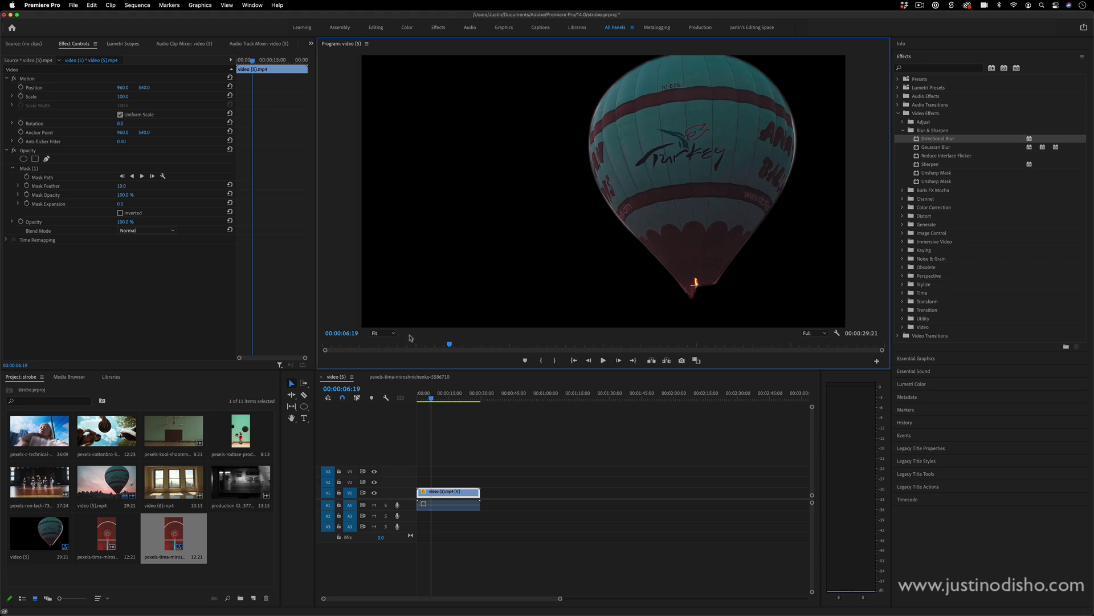
- Set Mask Feather to 7.0 and return to the start of the sequence
click(121, 186)
text(0)
key(Return)
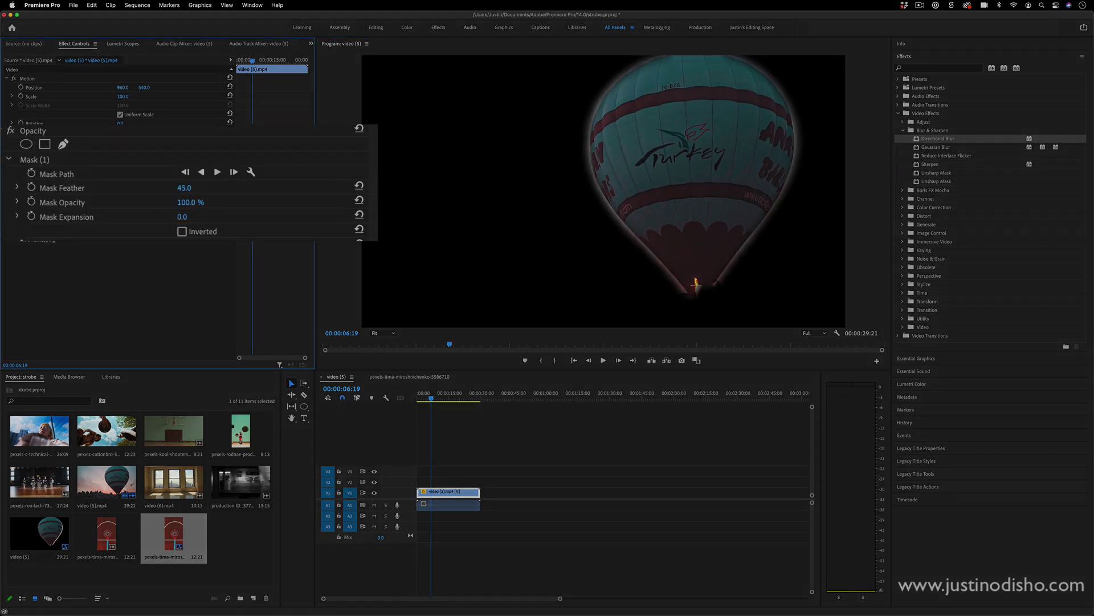
drag(182, 187, 173, 221)
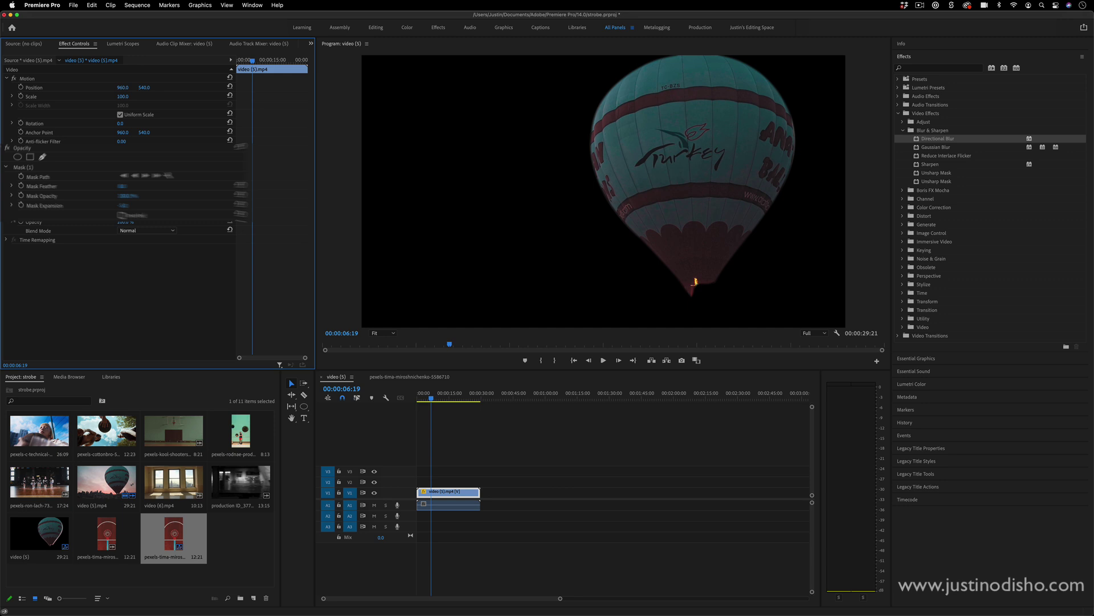
drag(120, 185, 111, 186)
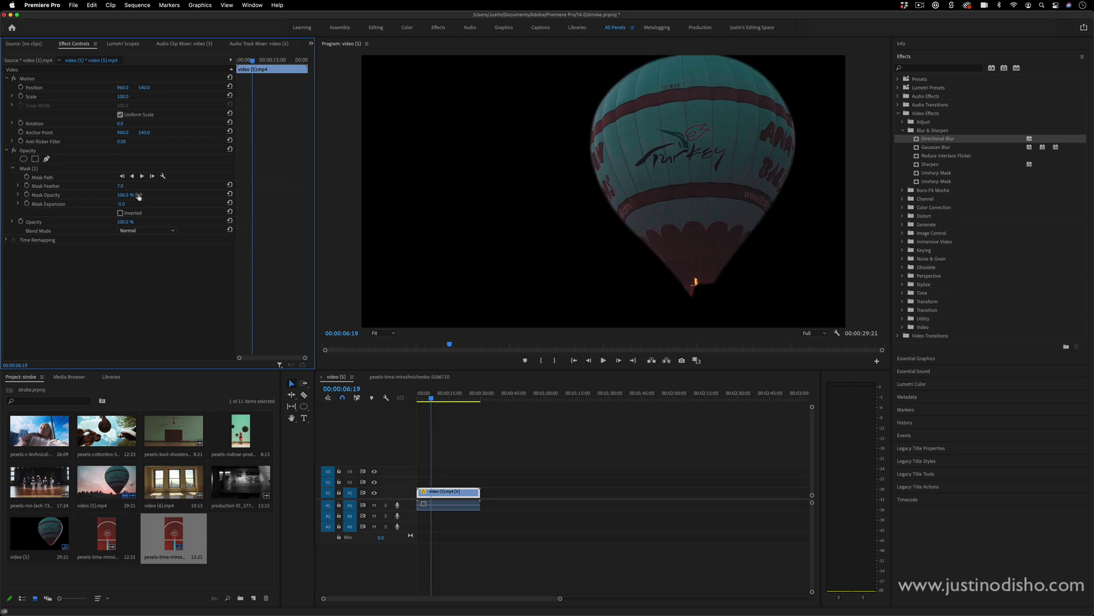
click(420, 393)
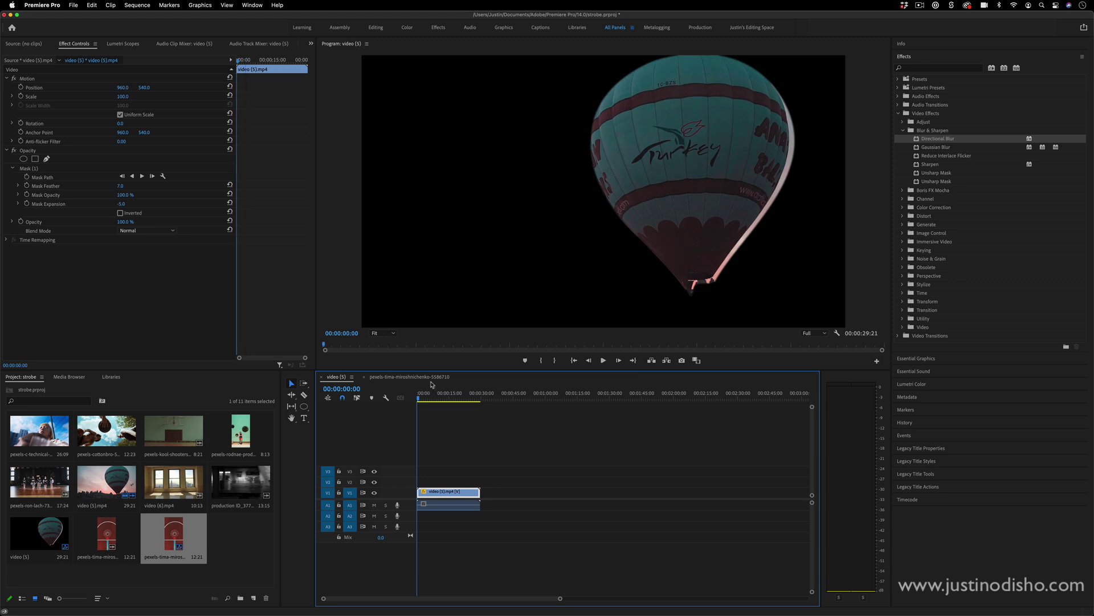
- Check the mask across the clip and enable keyframing on Mask Path
mouse_move(425, 399)
mouse_down()
mouse_move(460, 399)
mouse_move(437, 400)
mouse_up()
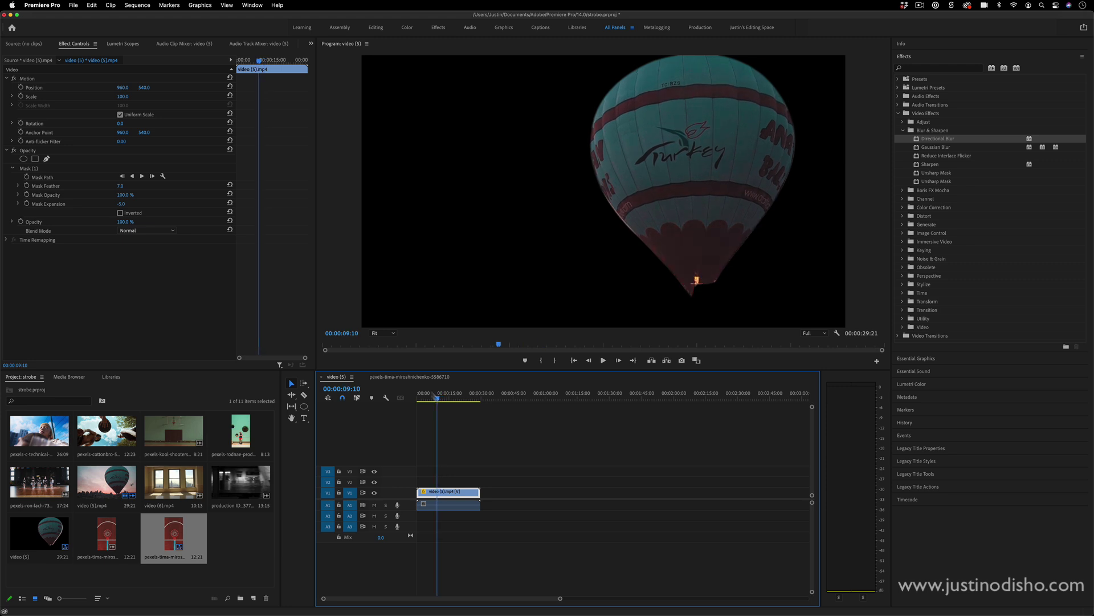
click(72, 173)
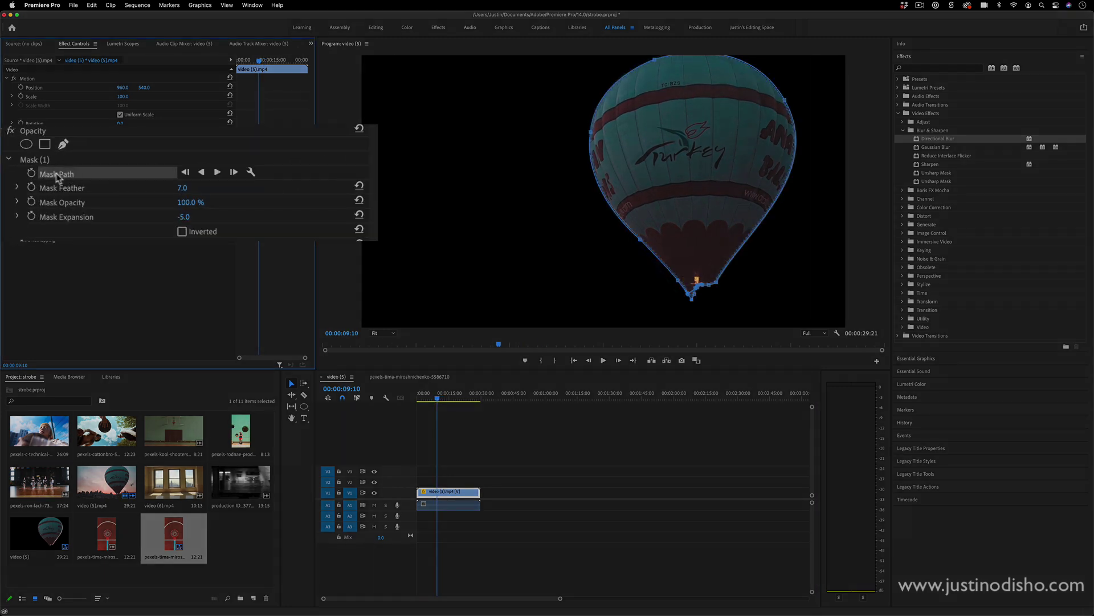
click(27, 176)
click(264, 165)
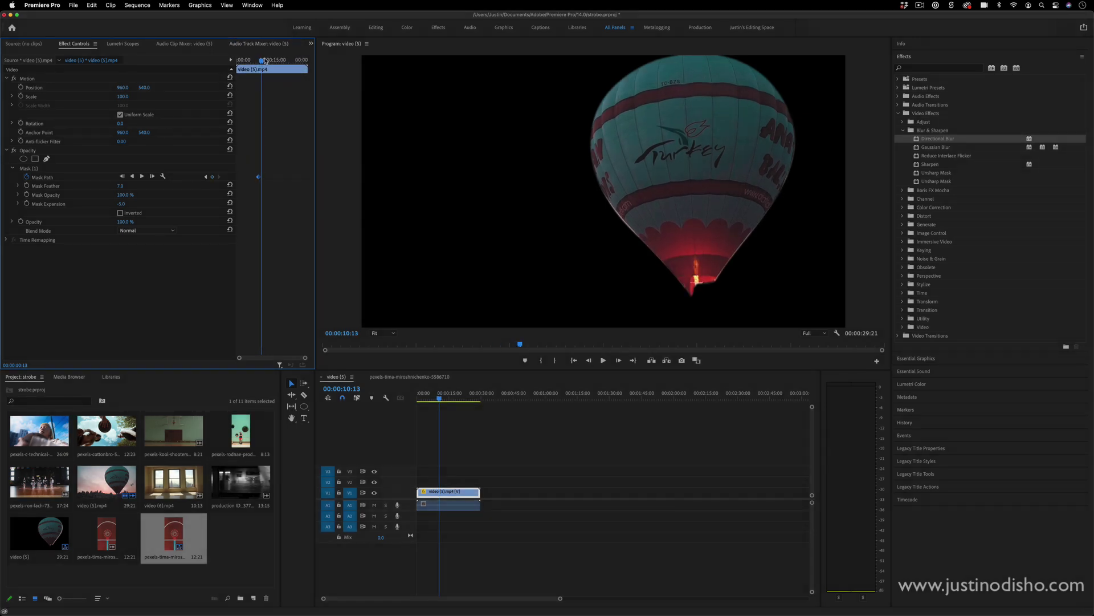
- Reshape the mask at about 15 seconds and at 21:20 to follow the balloon
drag(264, 62, 273, 61)
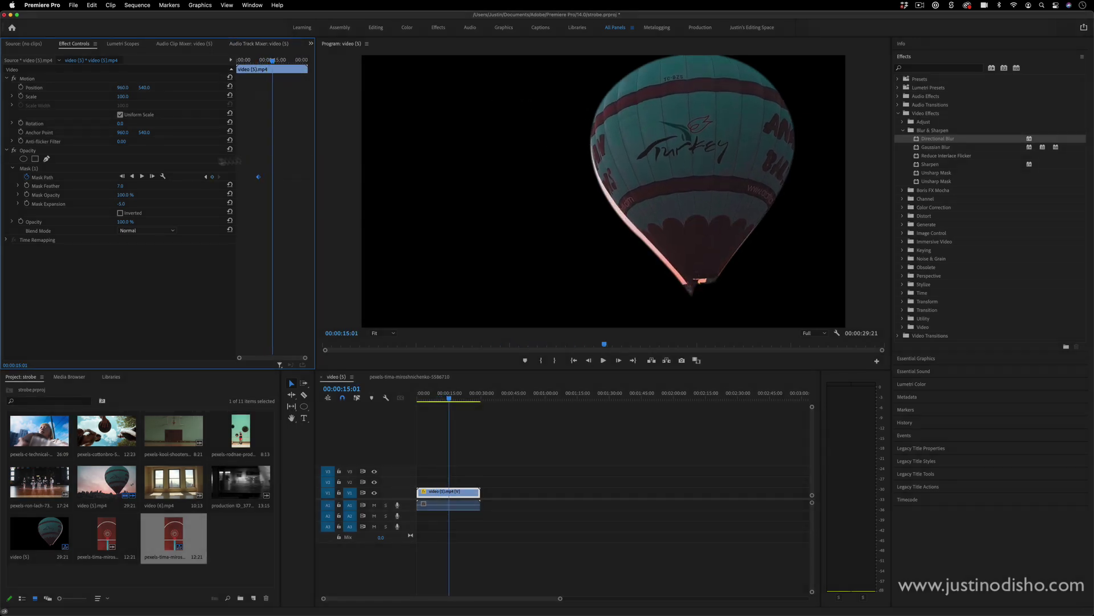
click(36, 169)
drag(680, 173, 684, 169)
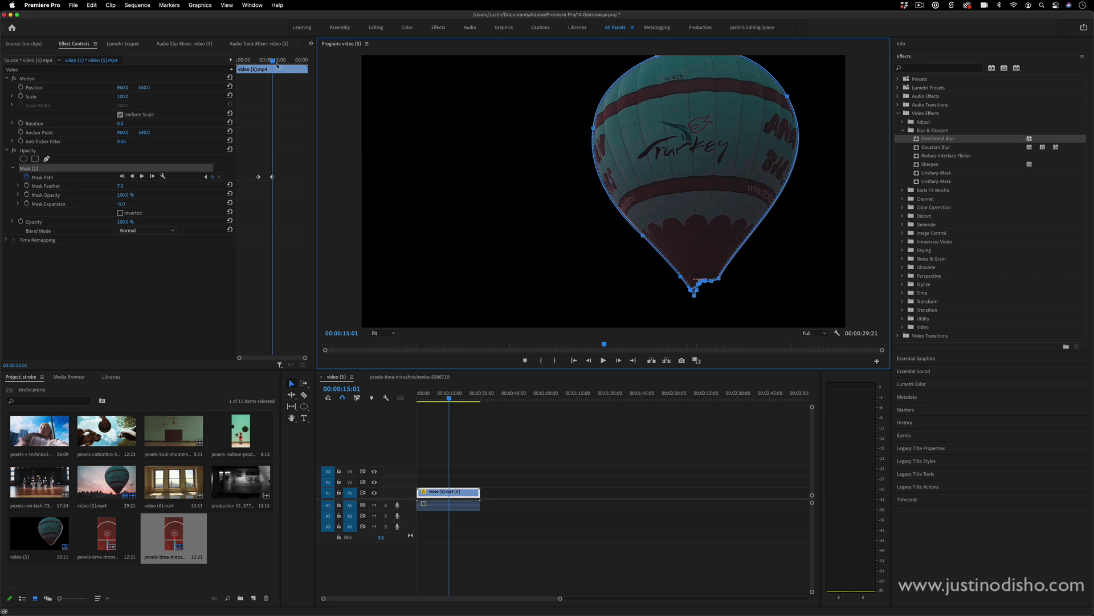
drag(277, 63, 289, 62)
drag(696, 176, 693, 176)
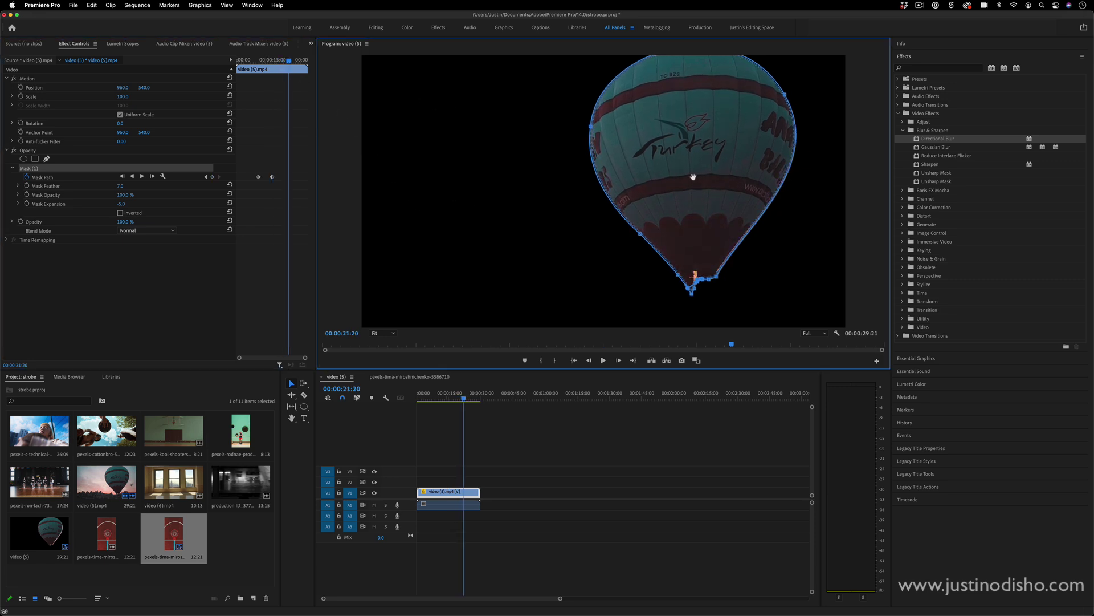
drag(591, 125, 582, 186)
drag(463, 399, 447, 400)
mouse_move(283, 59)
mouse_down()
mouse_move(217, 57)
mouse_move(284, 67)
mouse_up()
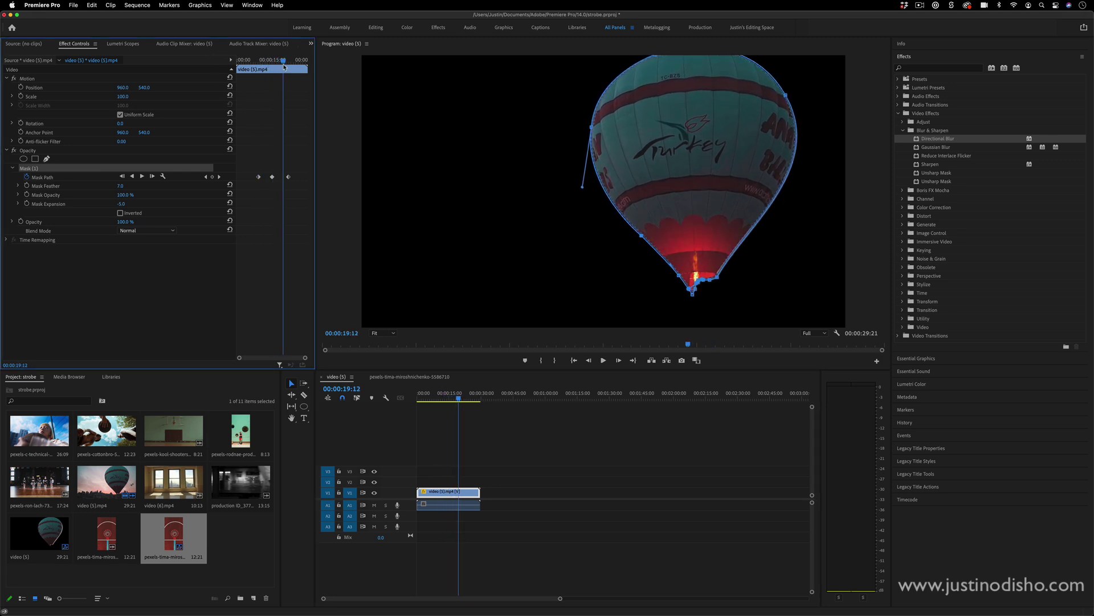
- Undo the manual mask keyframes and track the mask forward through the clip
key(cmd+z)
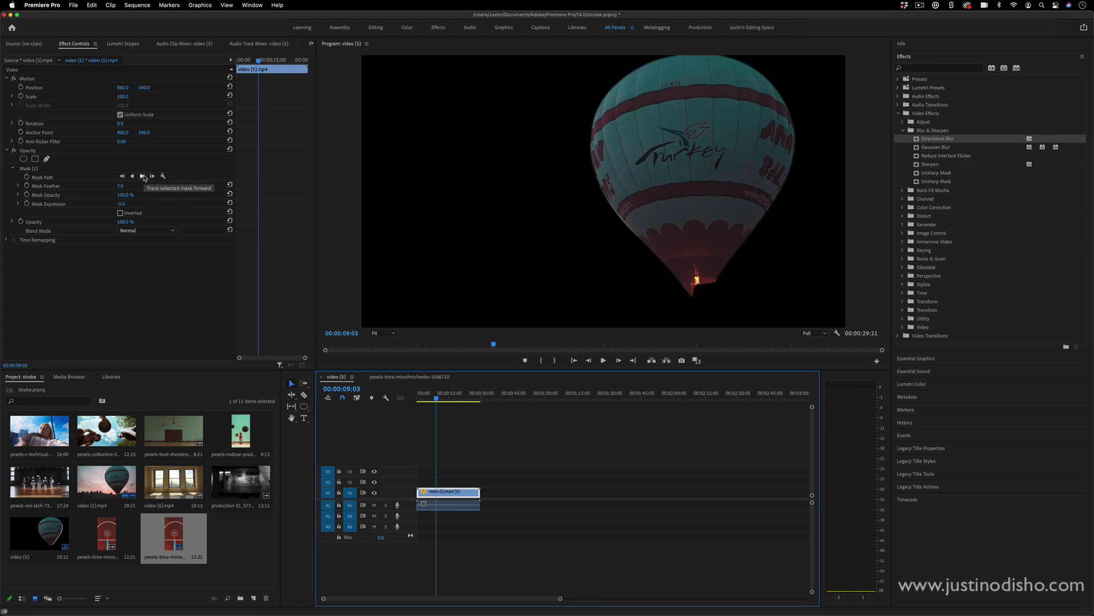
click(219, 172)
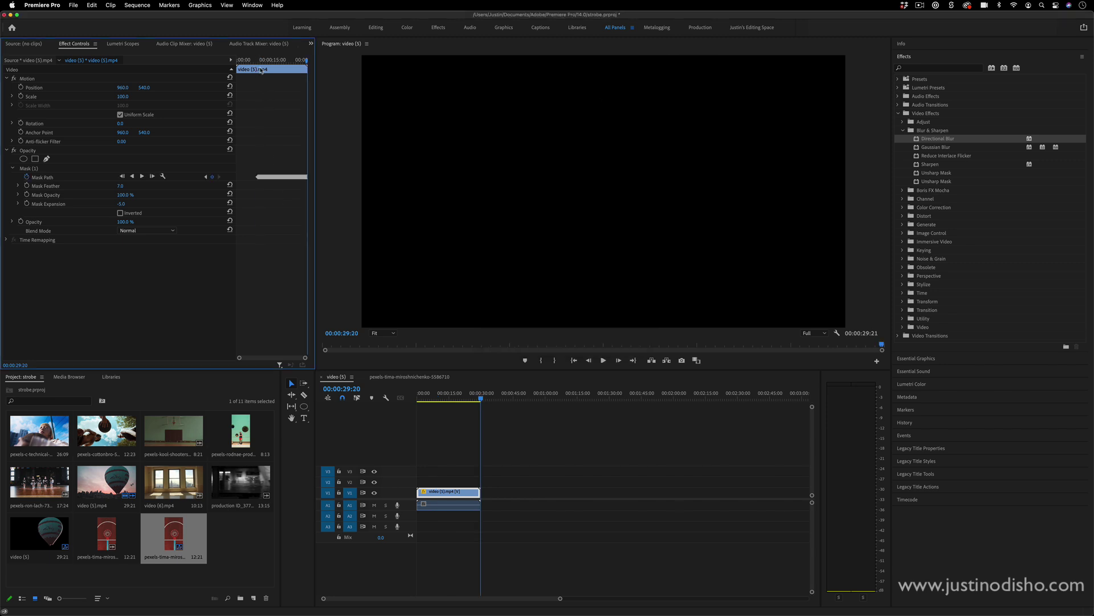
mouse_move(260, 60)
mouse_down()
mouse_move(302, 64)
mouse_move(260, 62)
mouse_up()
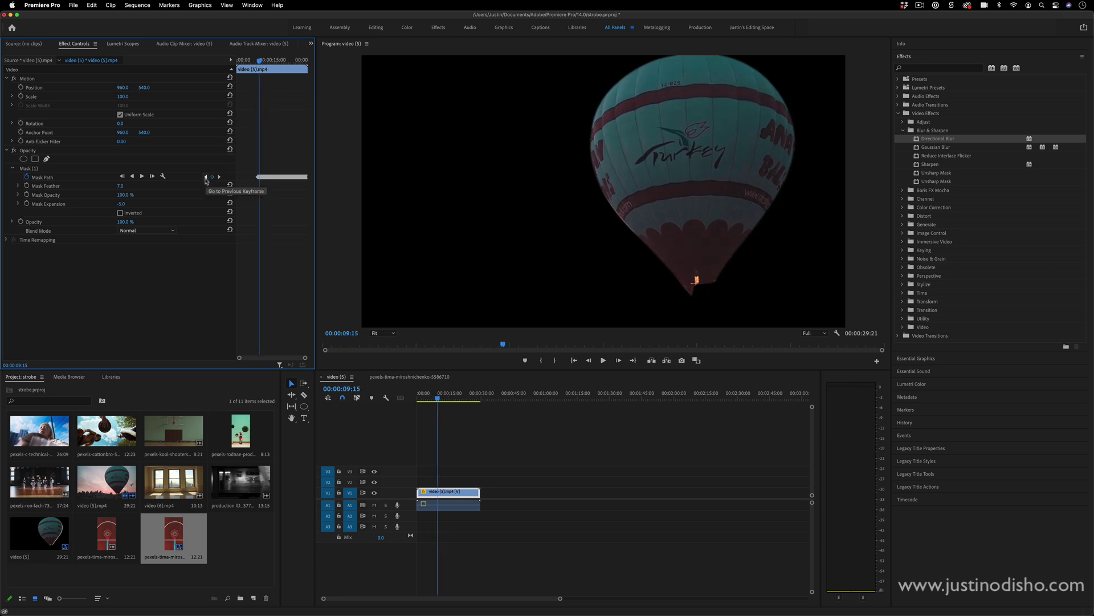
- From the first keyframe at 09:03, track the mask backward to the clip start
click(206, 177)
drag(259, 62, 258, 62)
click(220, 178)
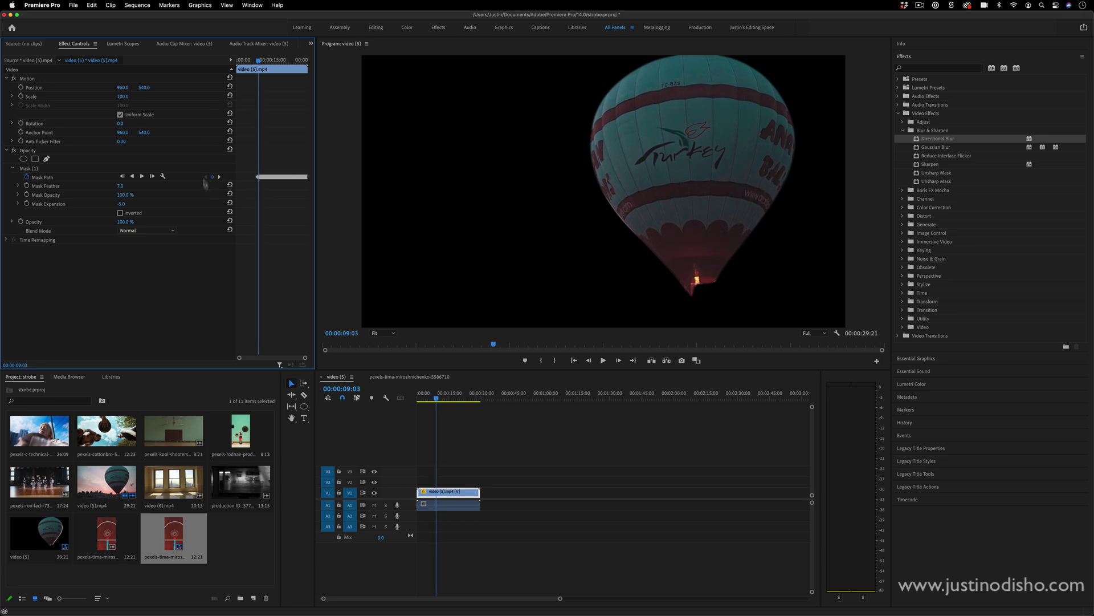
click(132, 177)
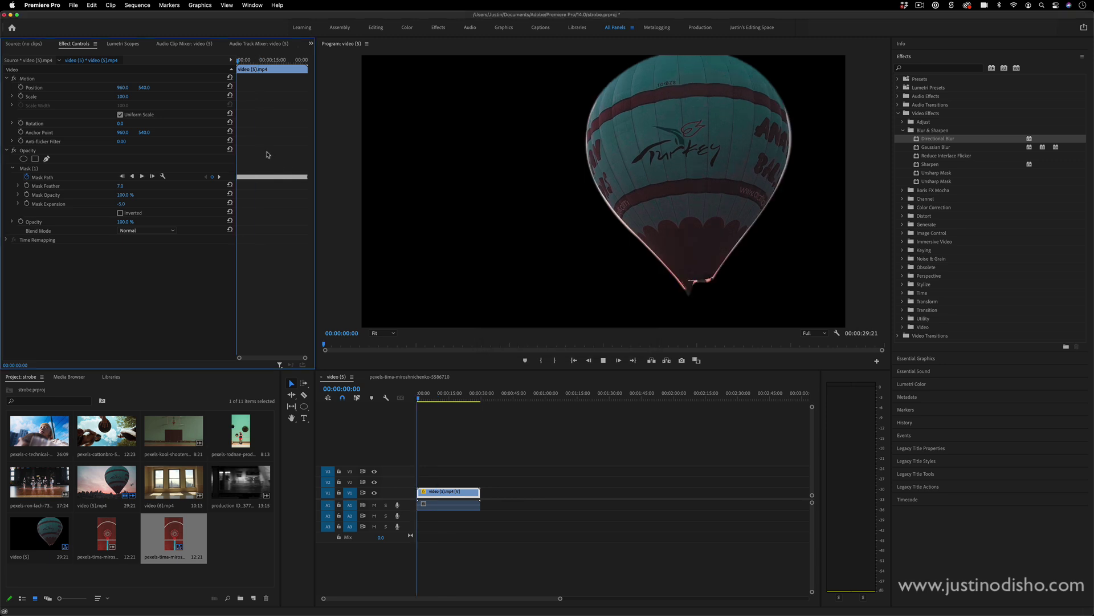
- Play back the tracked mask, then enable the Program monitor's Transparency Grid
key(space)
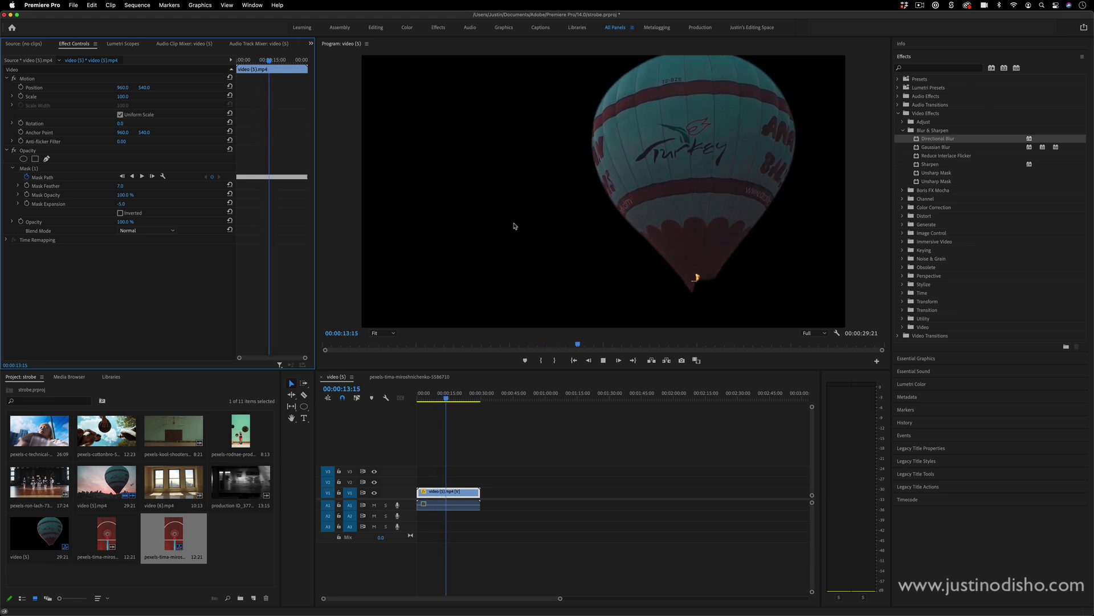
click(817, 343)
click(836, 333)
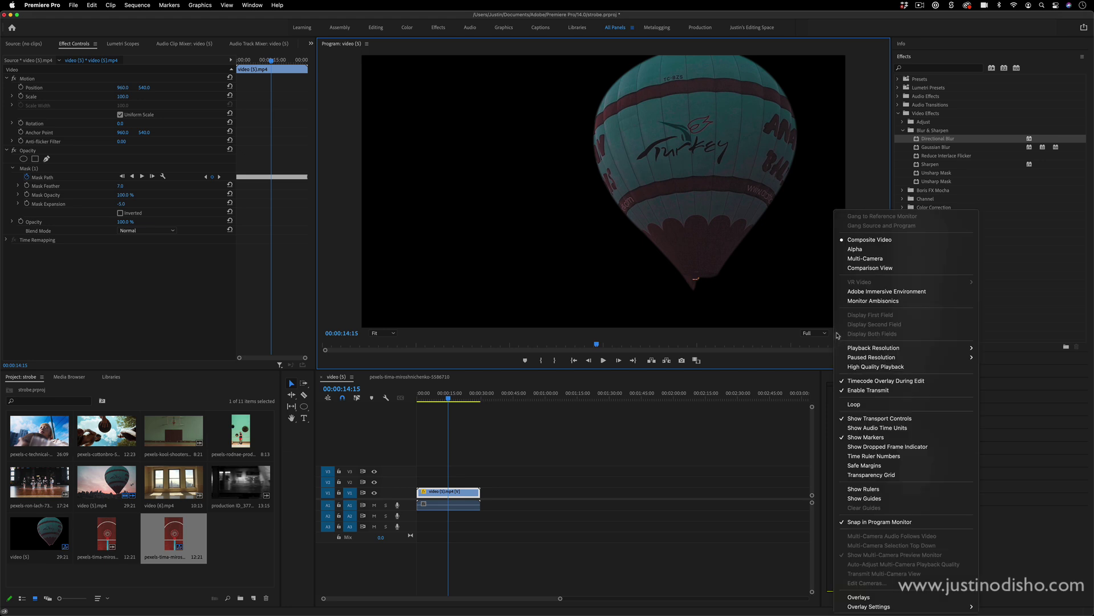
click(892, 477)
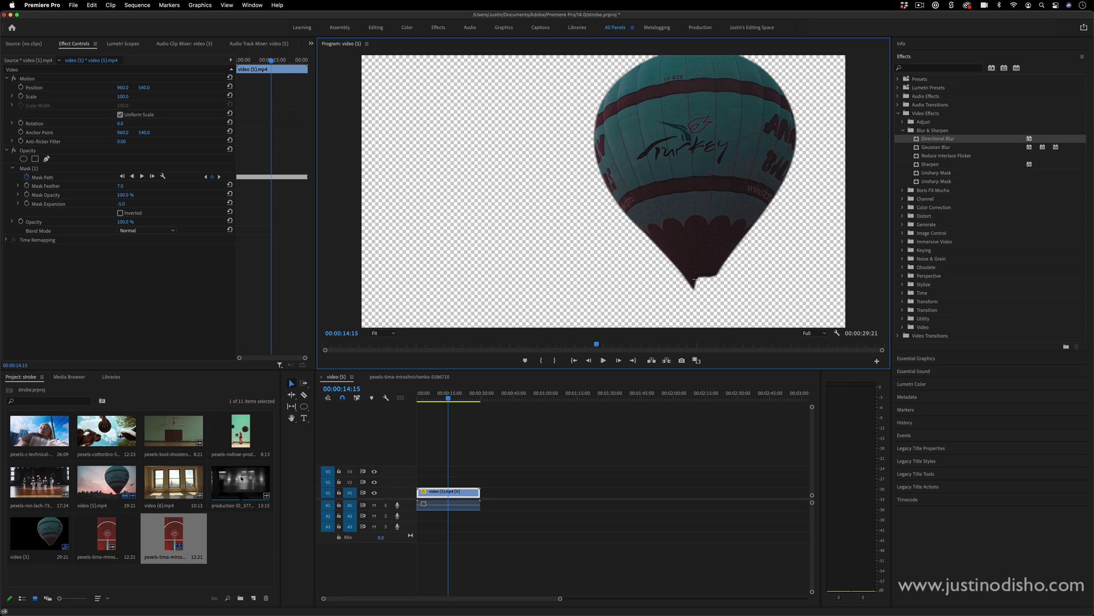
- Place production ID_3773322.mp4 below the balloon clip and preview the composite from the start
drag(245, 476, 442, 470)
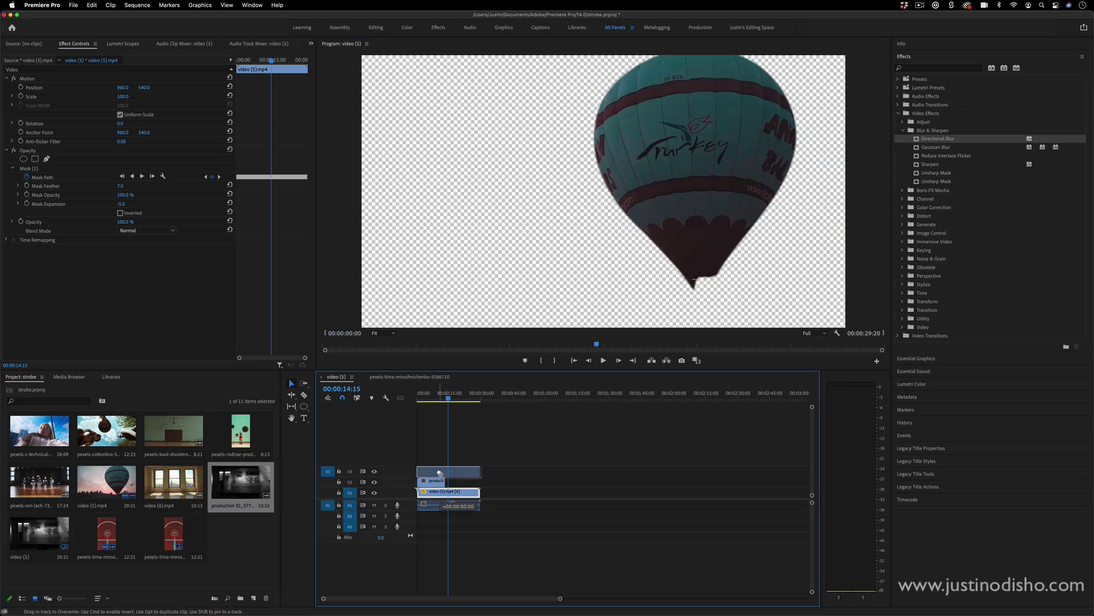
click(435, 482)
click(423, 395)
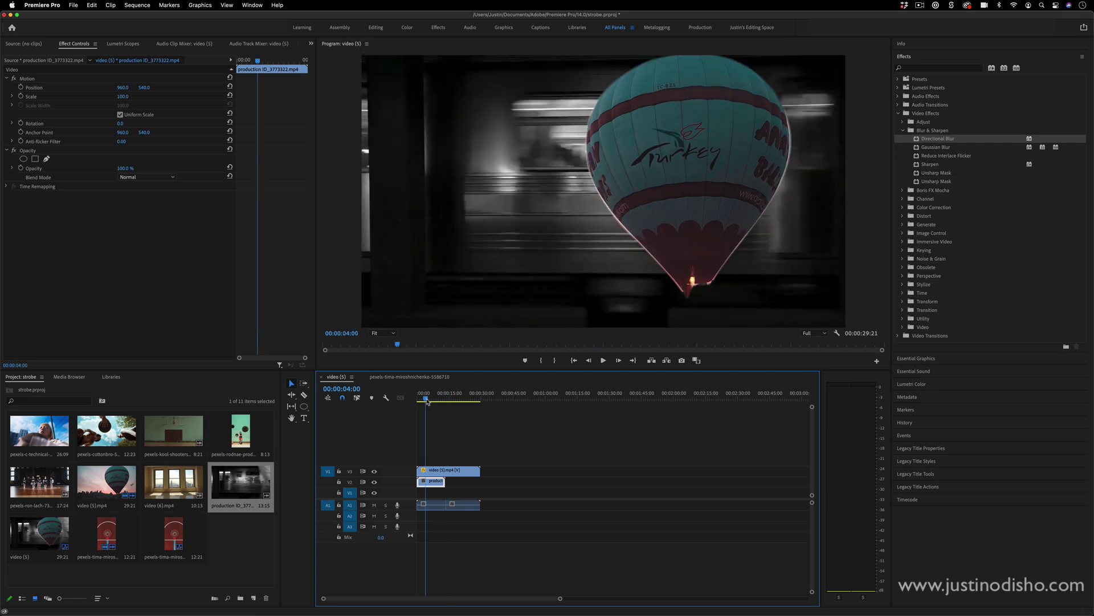
key(space)
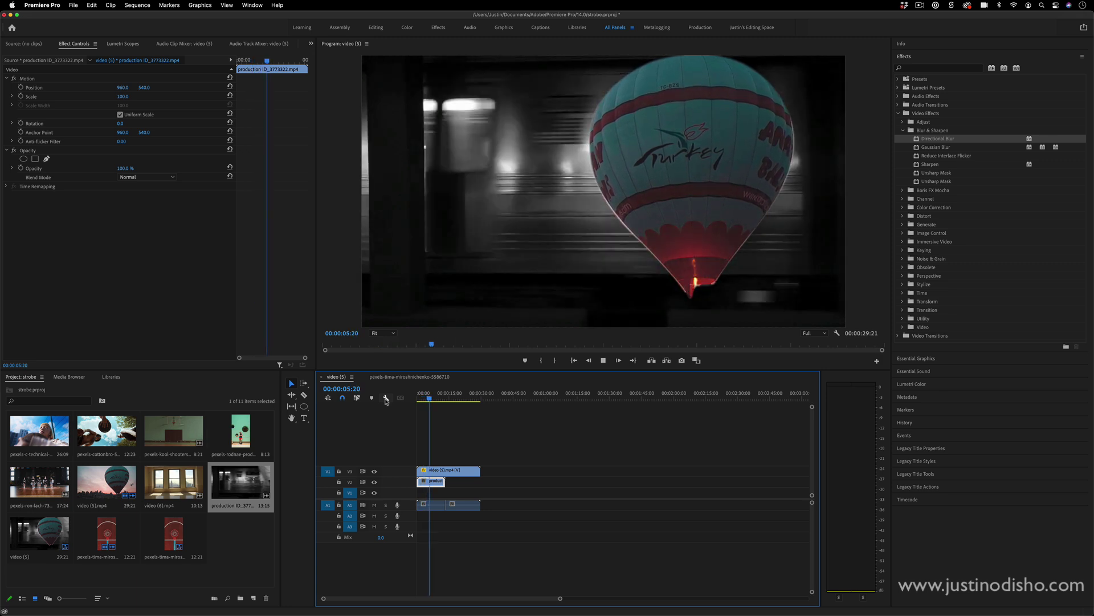
- Invert the balloon's Mask (1), preview the result, and raise Mask Expansion slightly
click(734, 279)
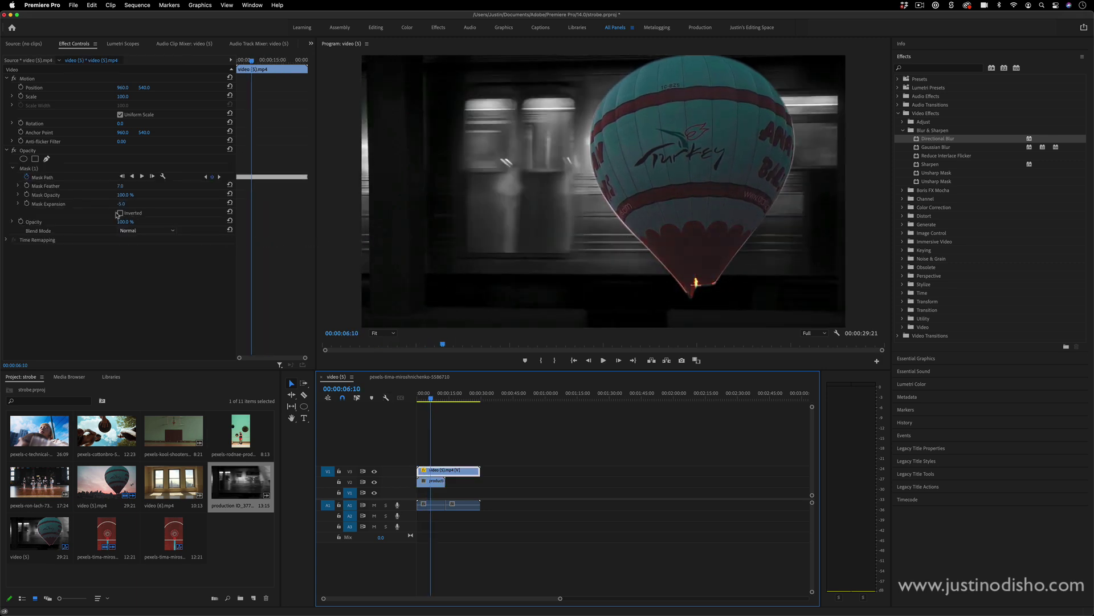
click(120, 213)
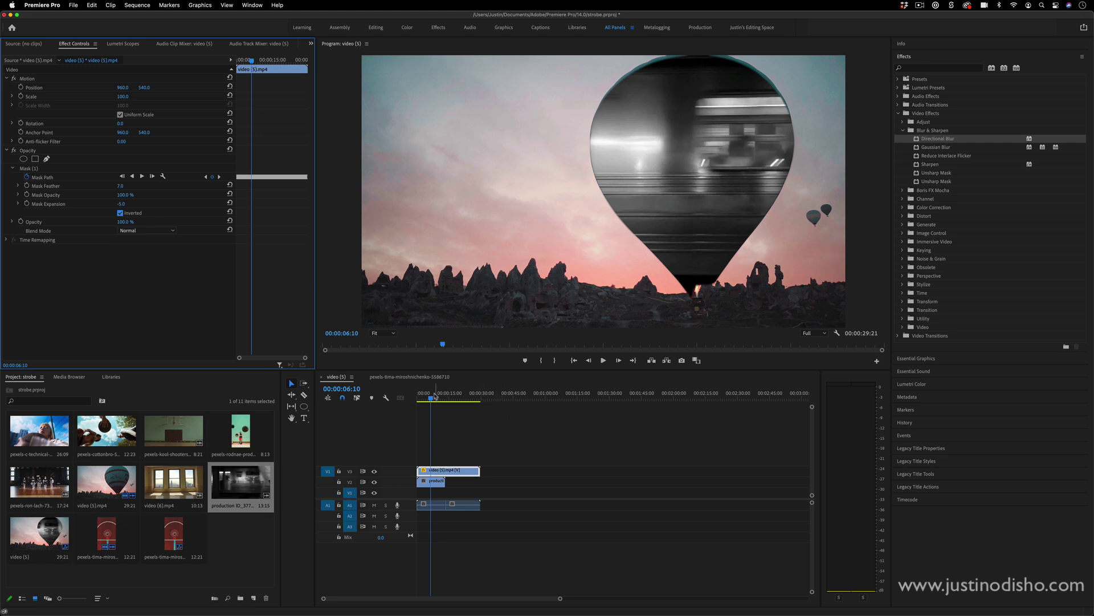
click(380, 398)
key(Home)
key(space)
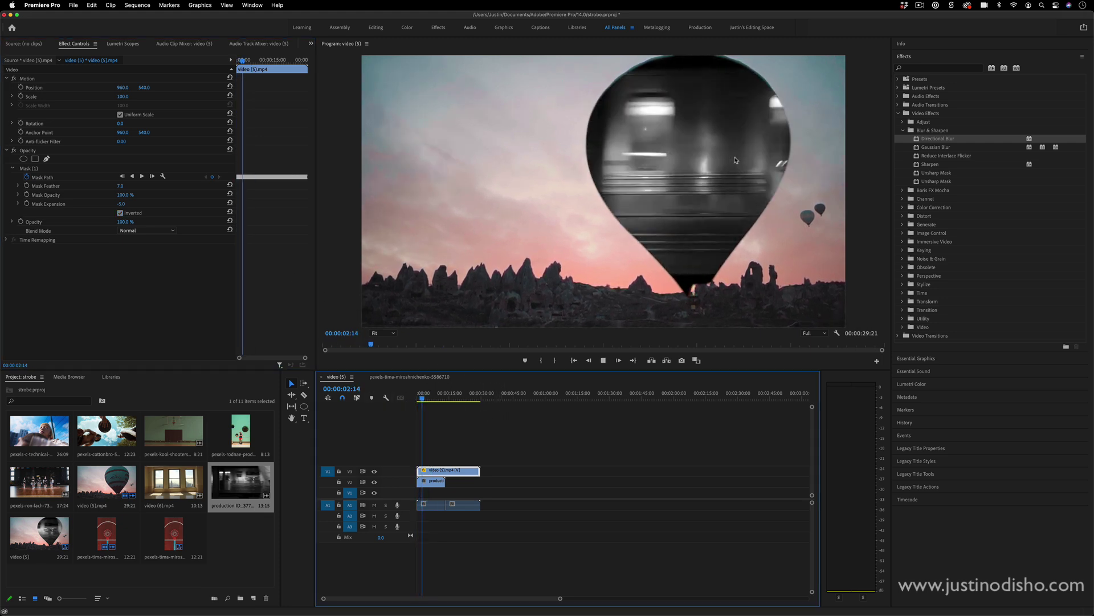
key(space)
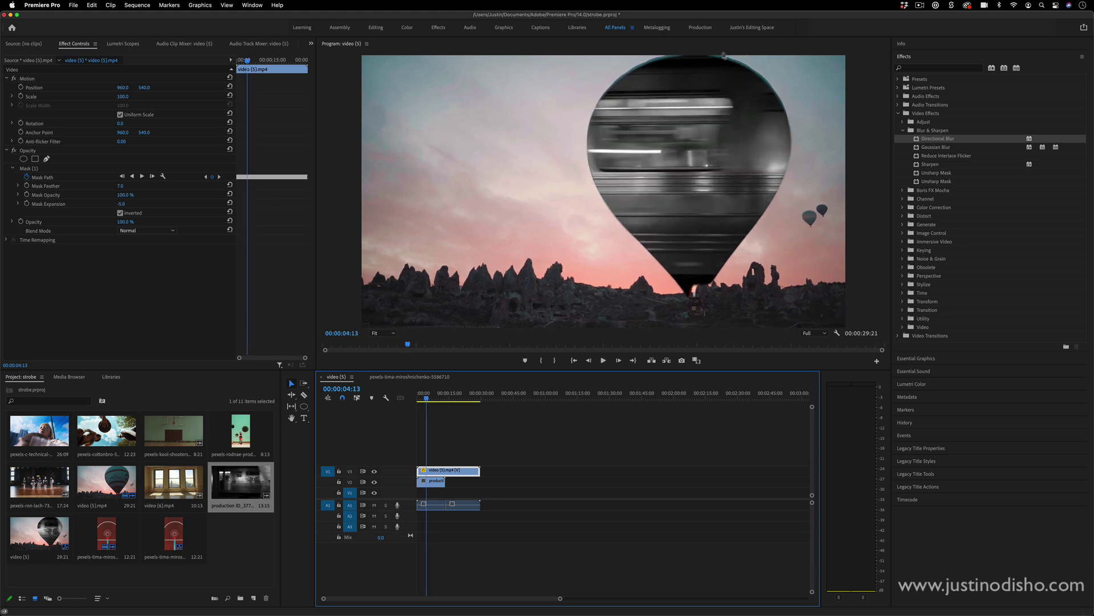
drag(120, 205, 117, 185)
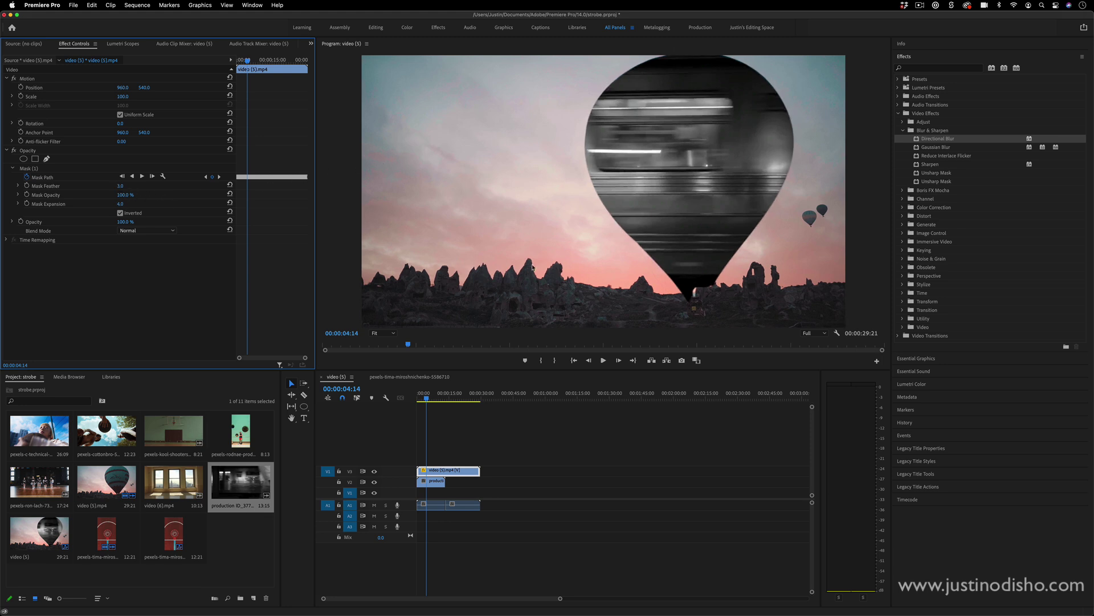
click(378, 334)
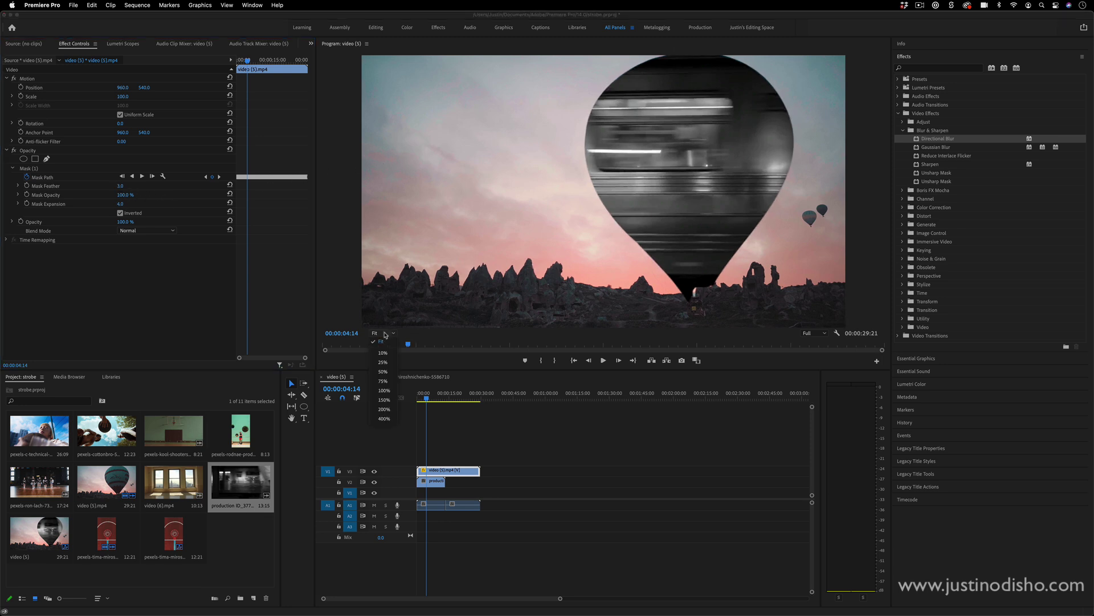
click(36, 169)
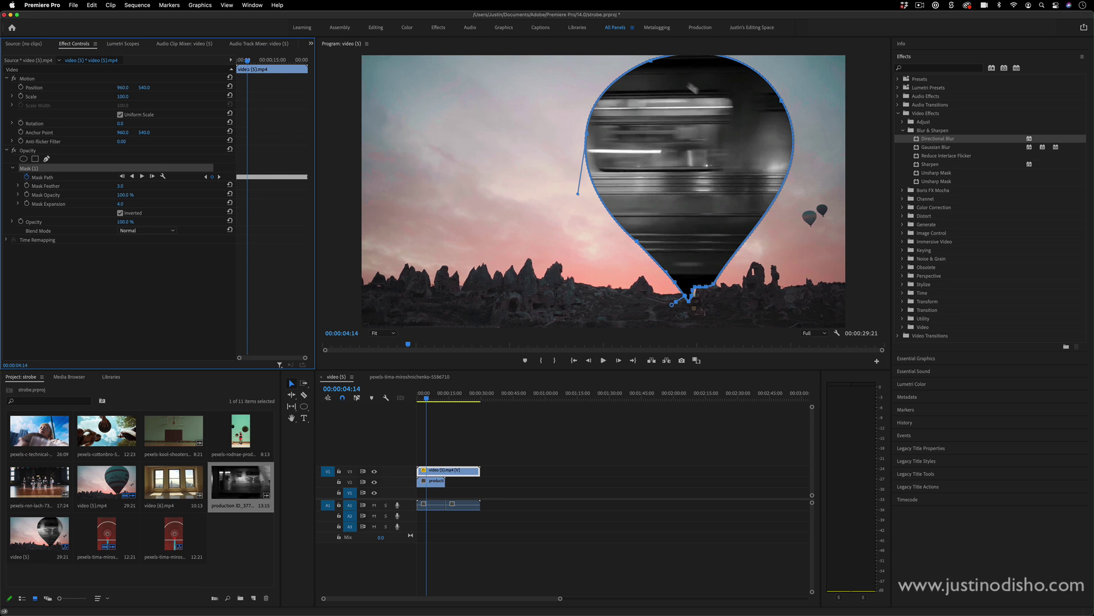
click(379, 334)
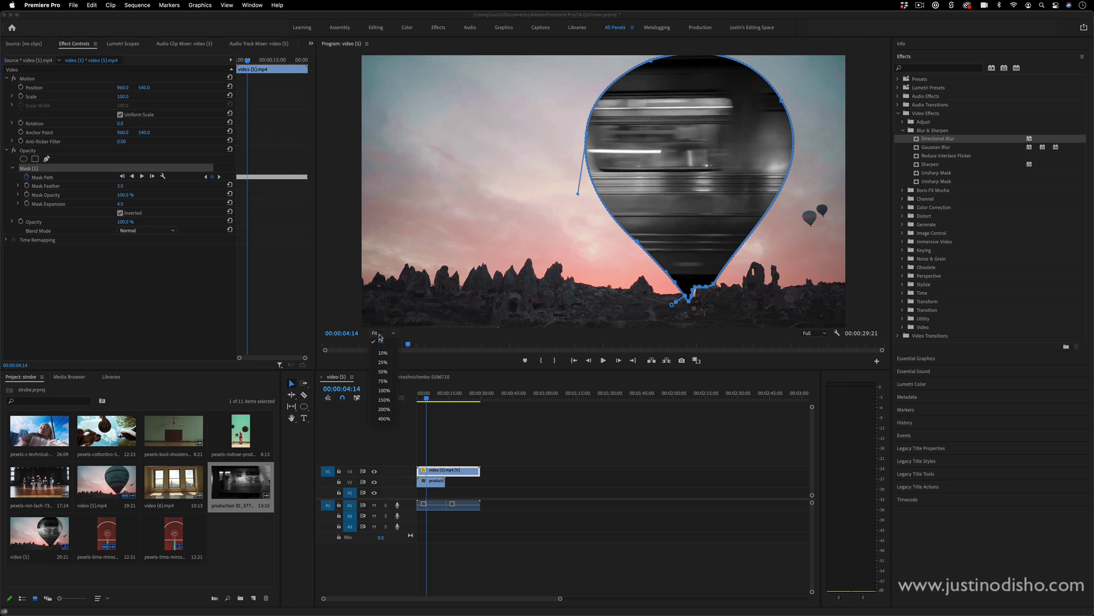
click(387, 362)
click(379, 333)
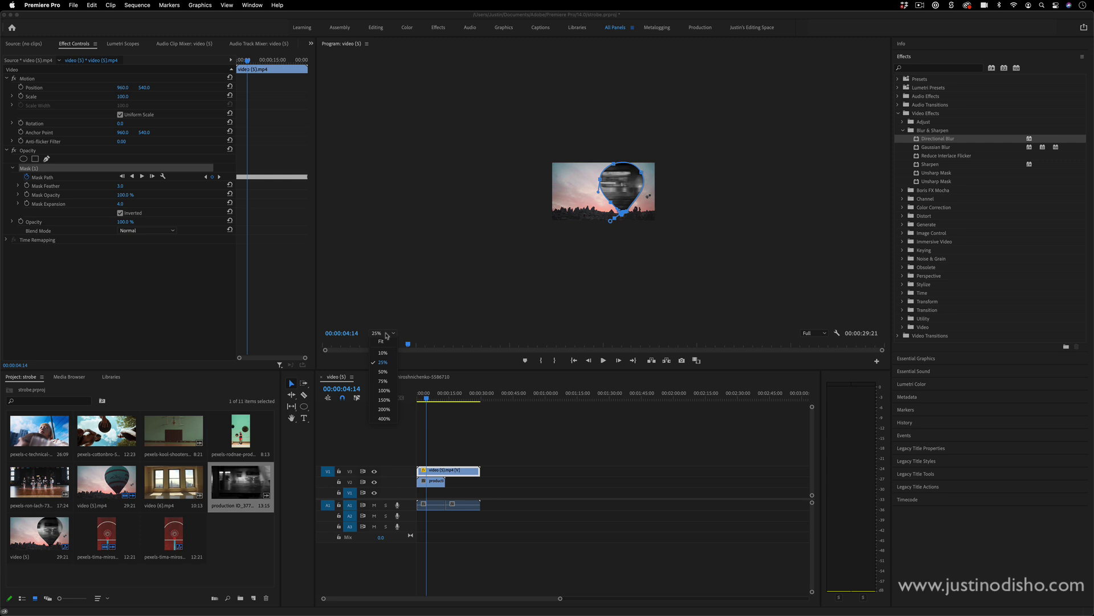
click(387, 377)
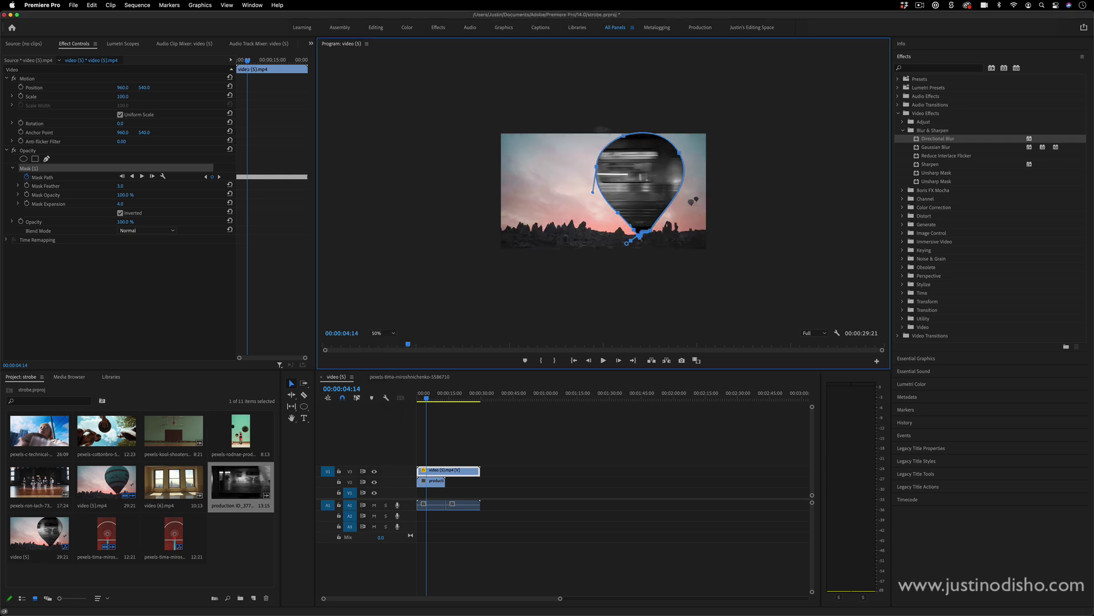
click(47, 159)
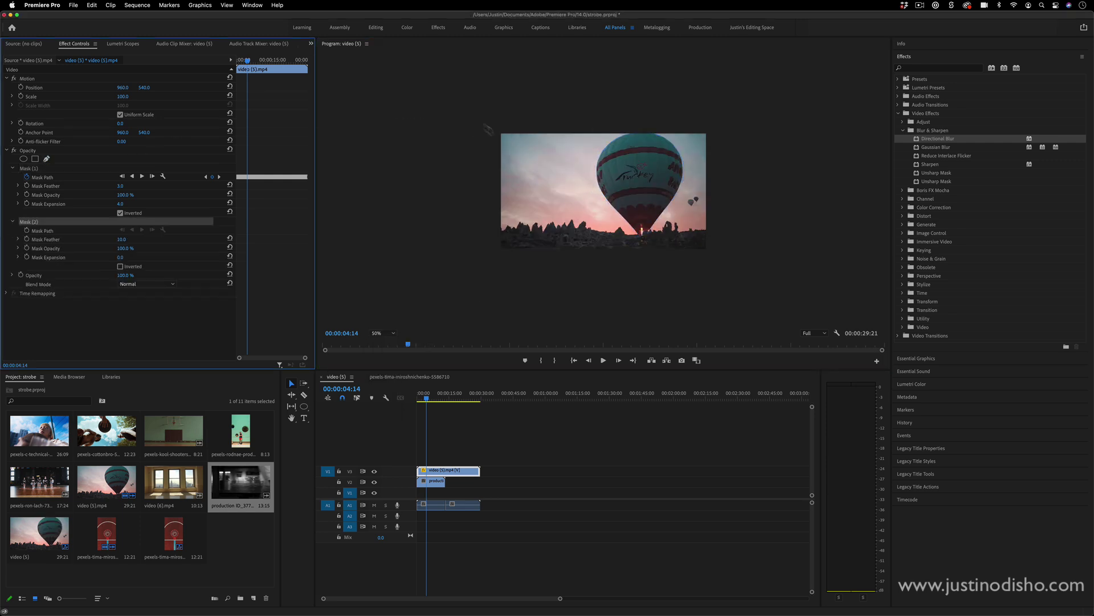
click(556, 152)
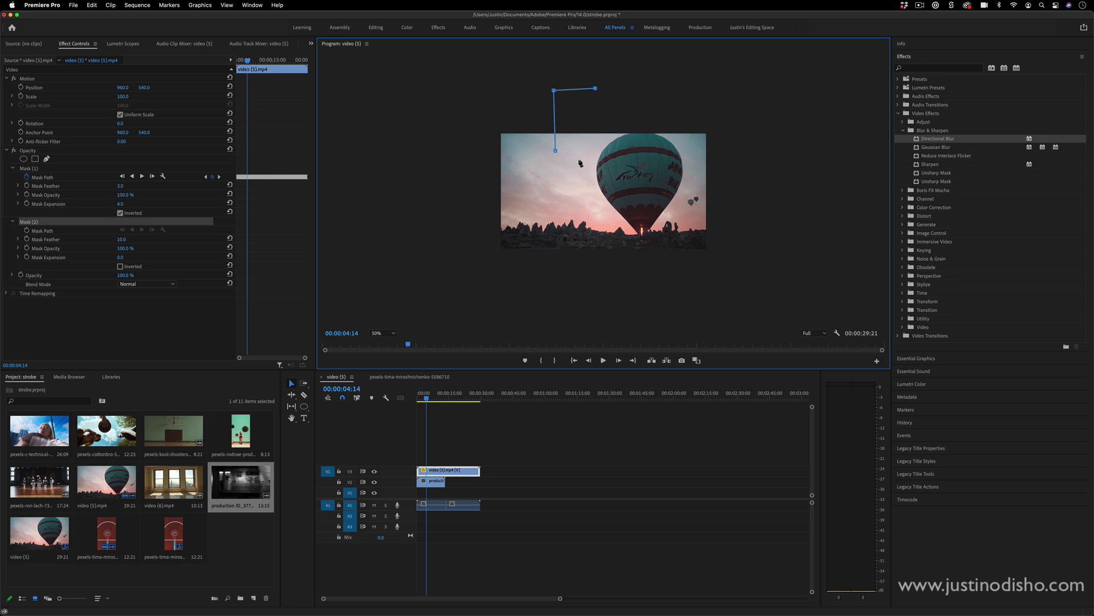
click(557, 152)
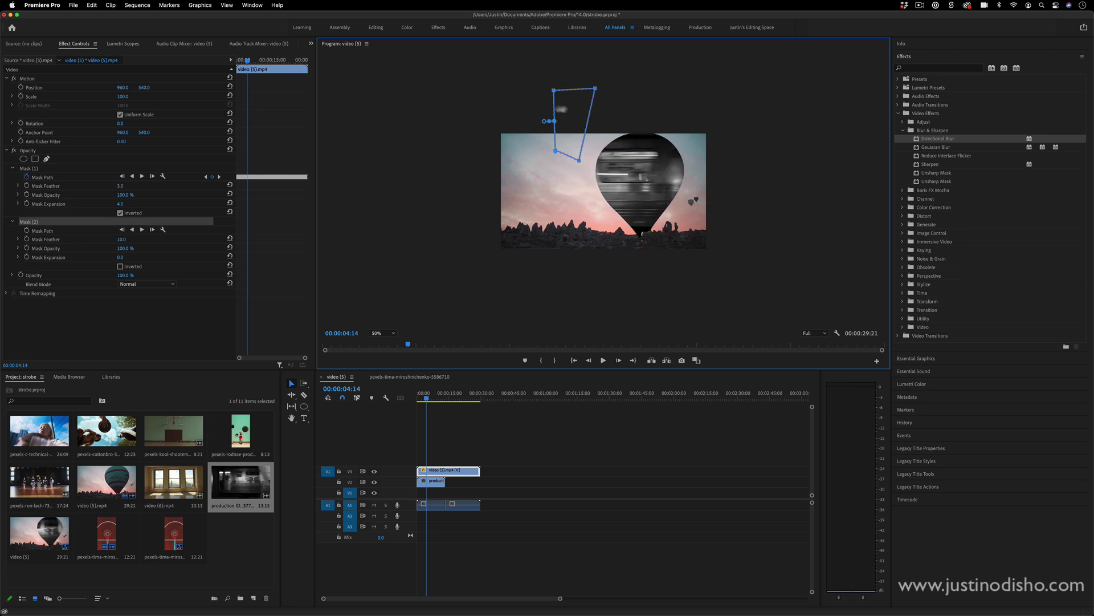
click(392, 333)
click(390, 335)
click(42, 222)
- Delete the second mask and scrub through the balloon clip to review its mask path
key(BackSpace)
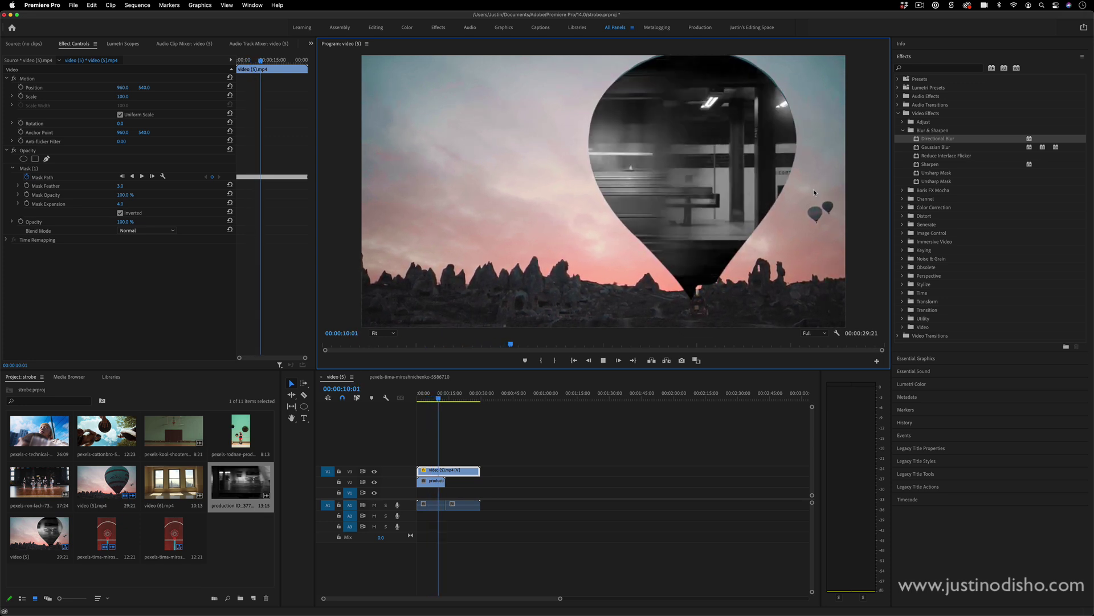
key(space)
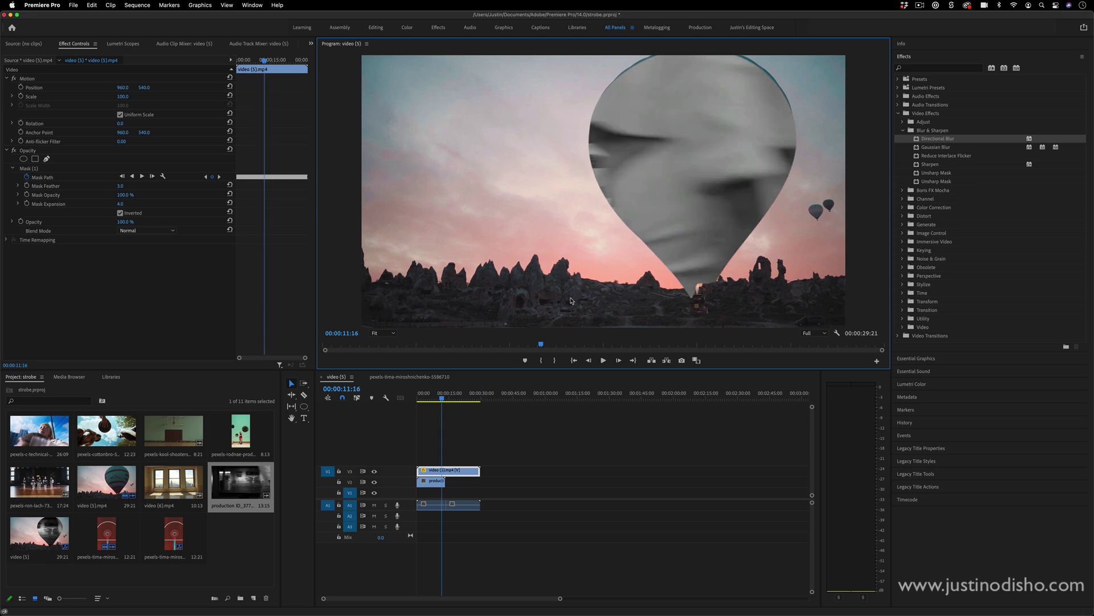
click(433, 396)
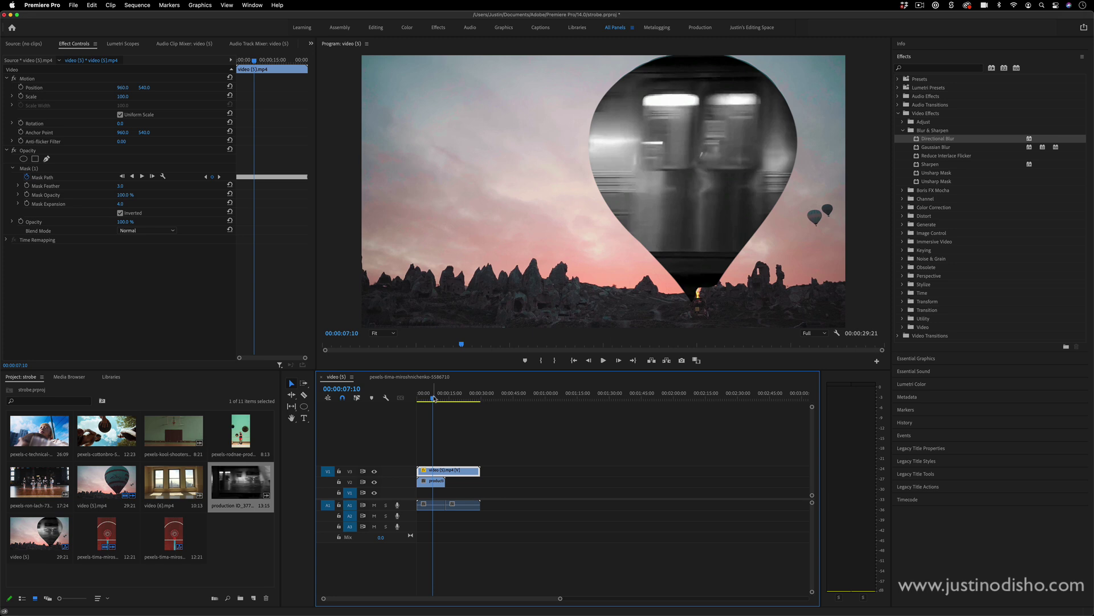
drag(255, 60, 249, 60)
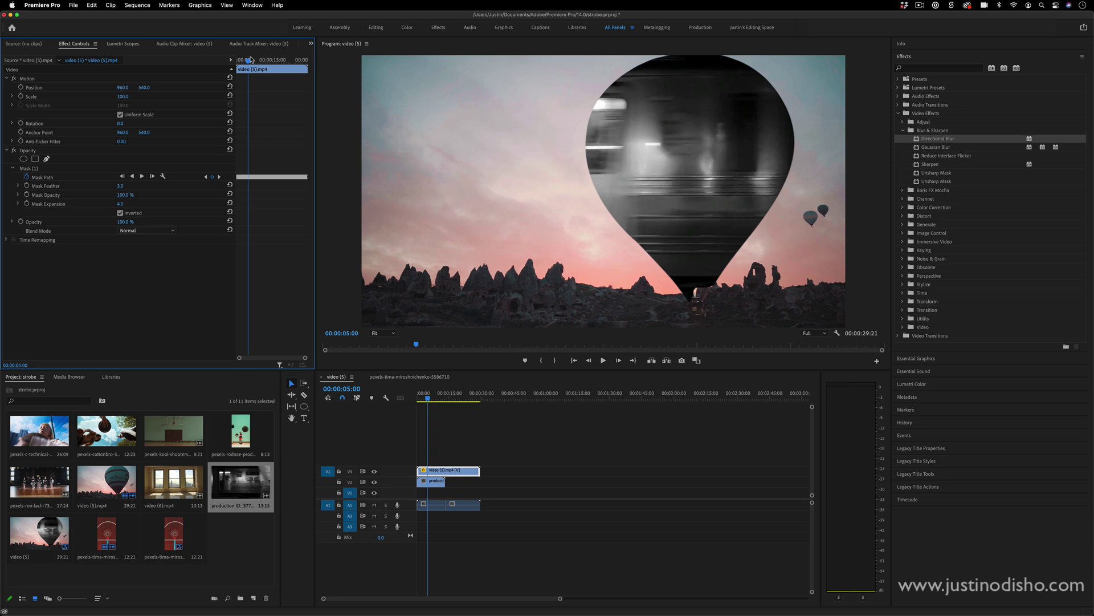
drag(252, 60, 241, 64)
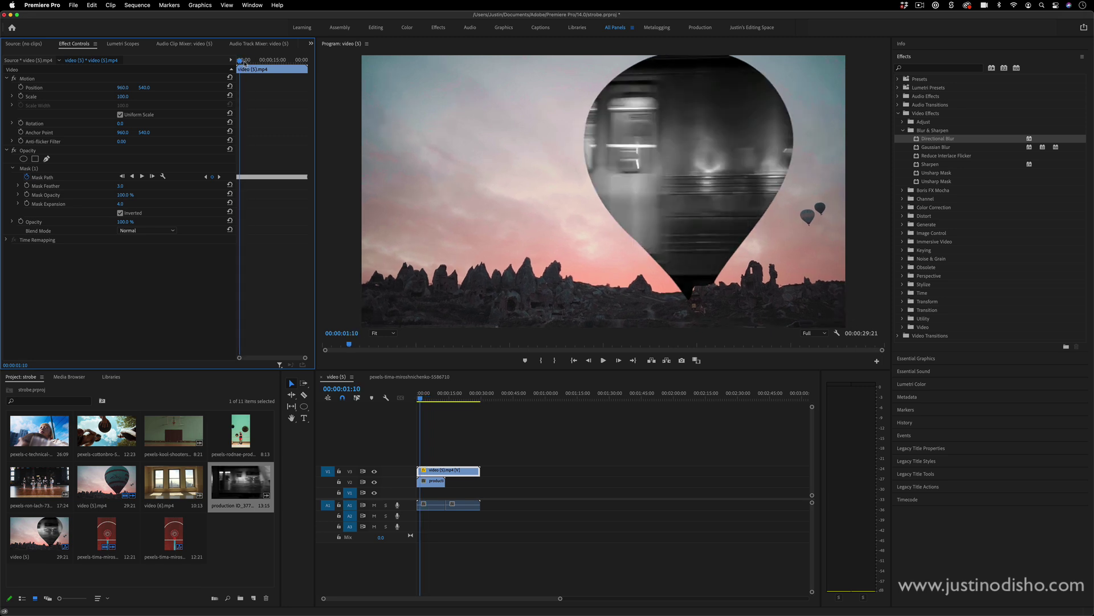
click(45, 178)
mouse_move(242, 60)
mouse_down()
mouse_move(276, 61)
mouse_move(238, 60)
mouse_up()
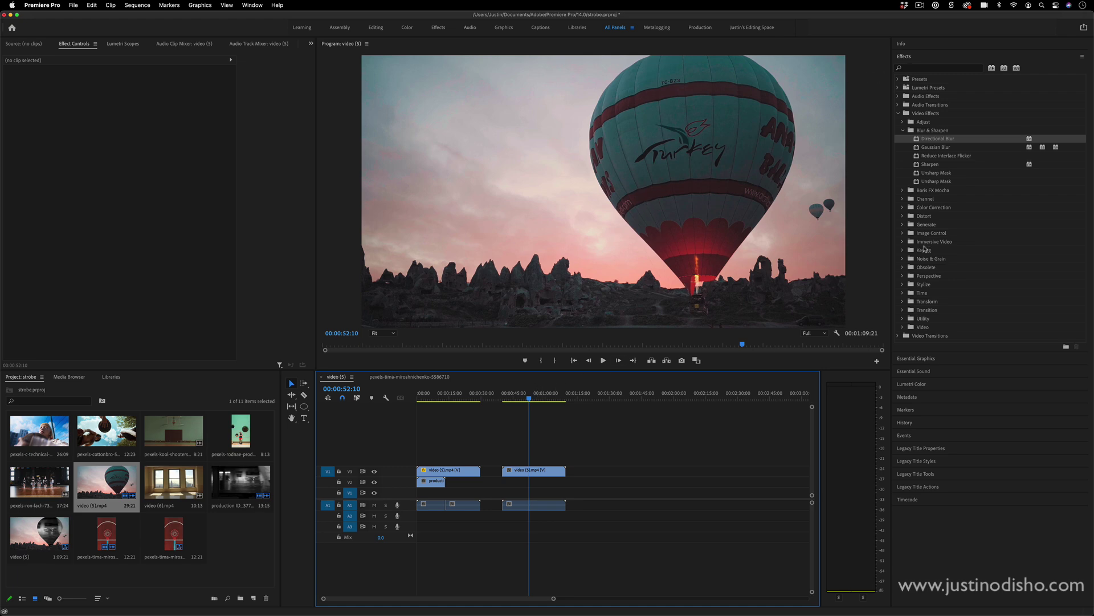
- Expand the Keying effects group, select Luma Key, and return to the video (5) sequence
click(903, 130)
click(903, 122)
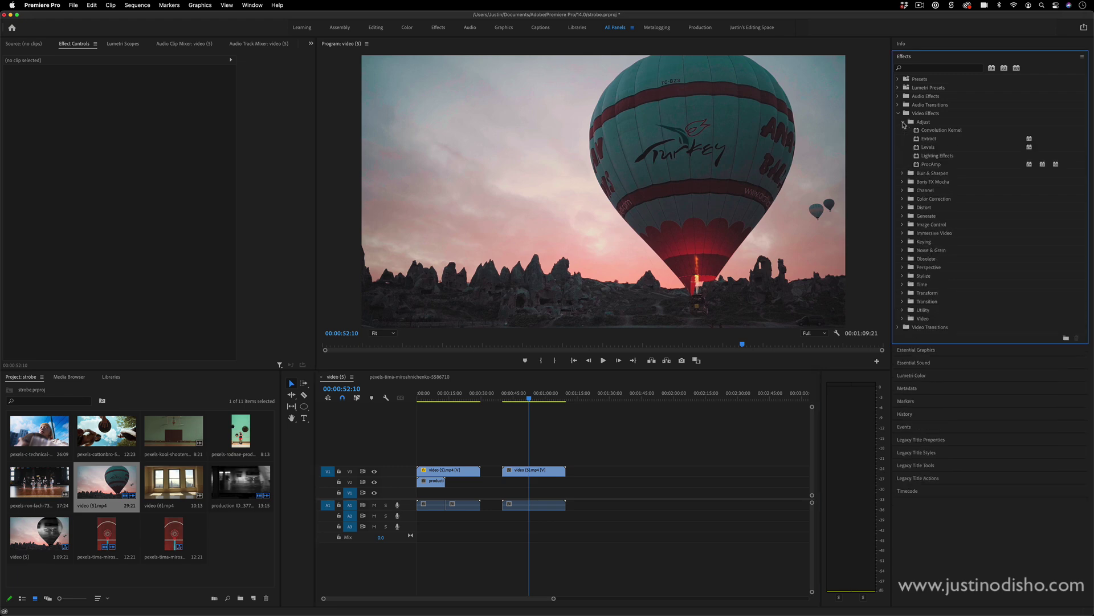
click(903, 122)
click(903, 199)
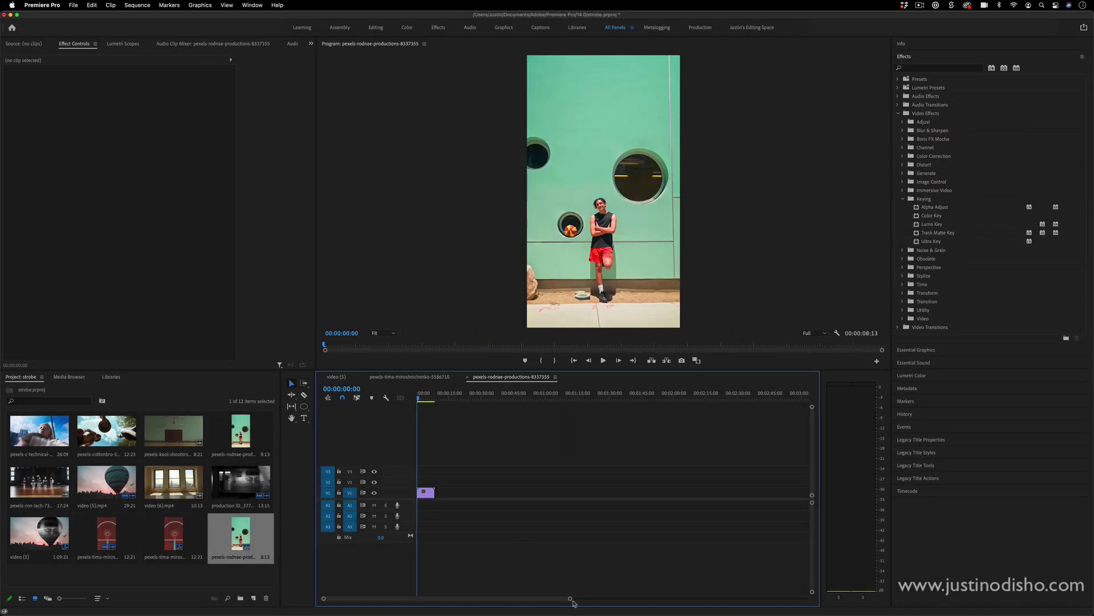
drag(570, 598, 408, 598)
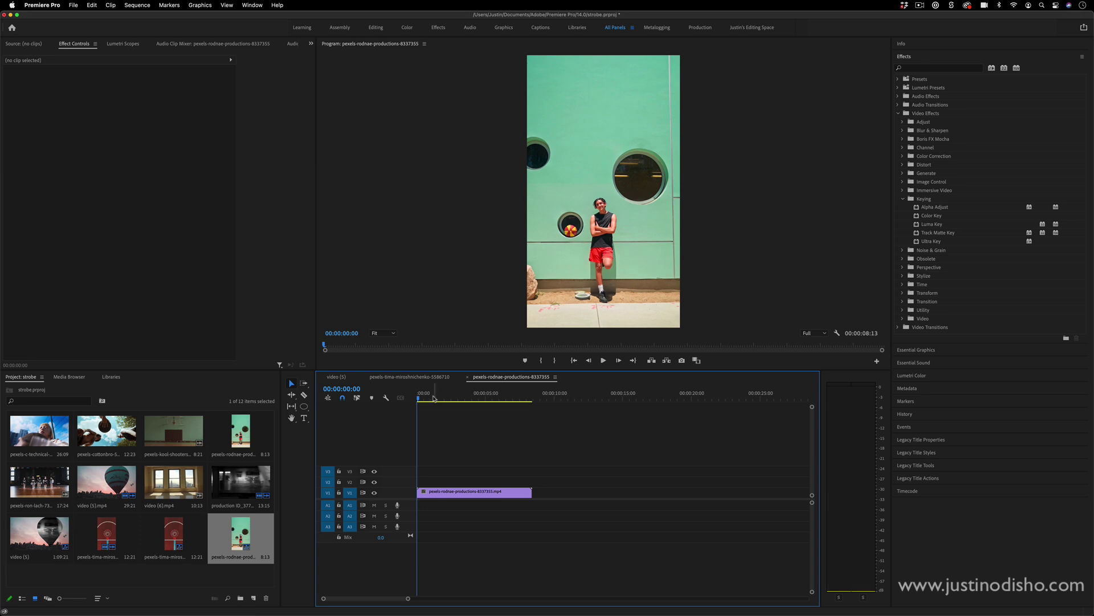
drag(433, 397, 440, 397)
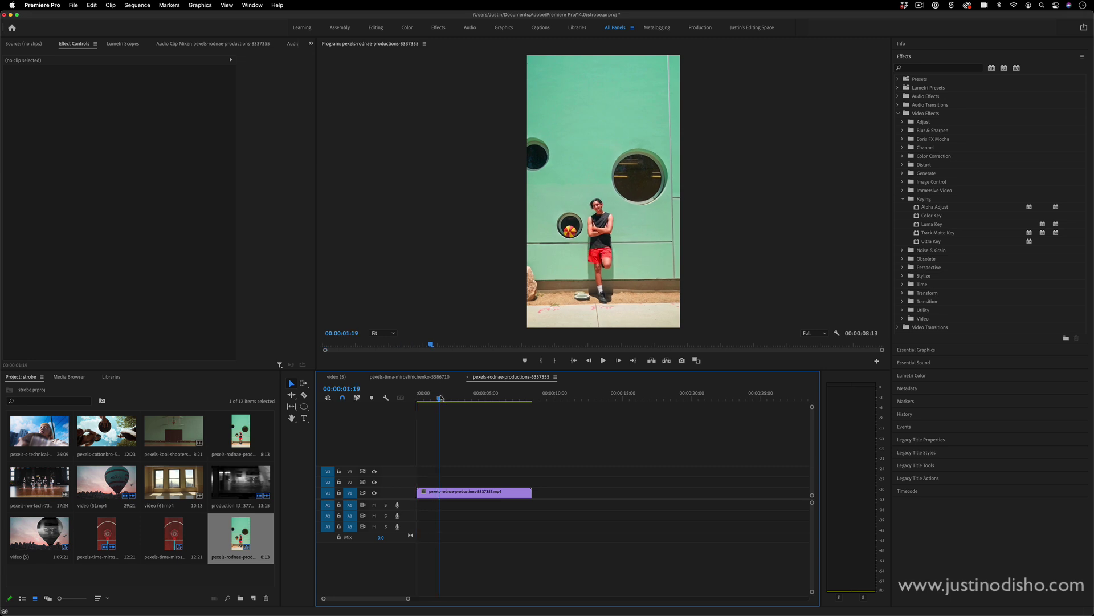
click(938, 224)
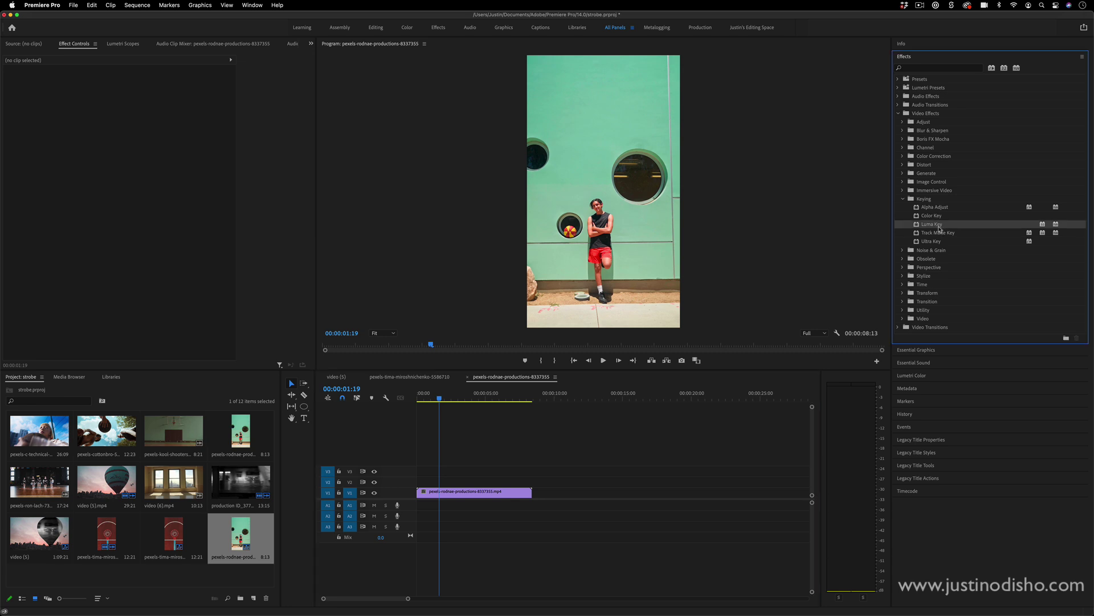
click(337, 376)
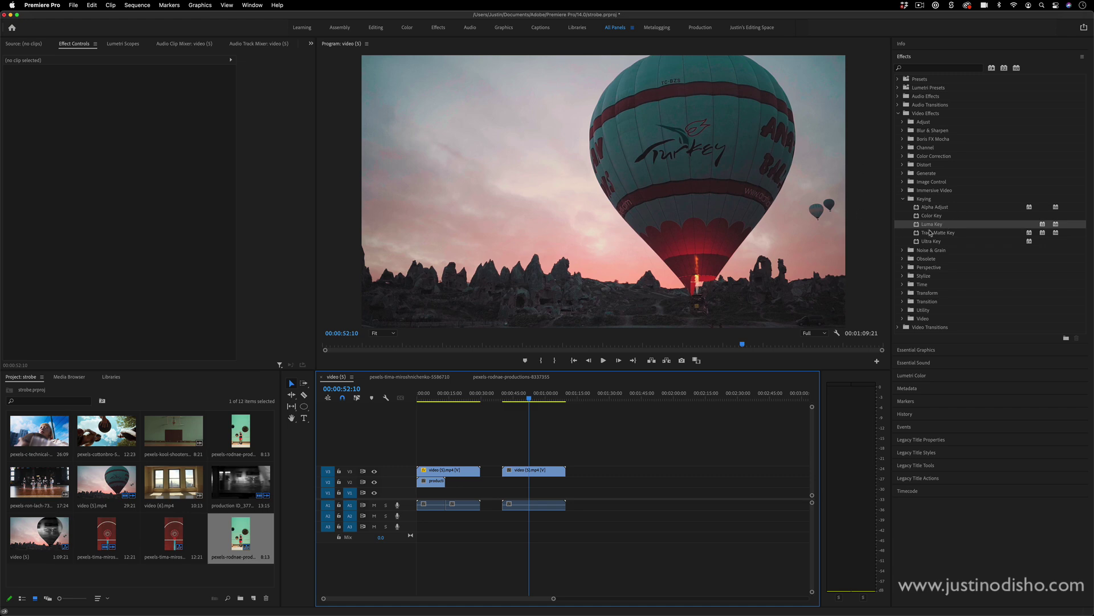
- Apply Luma Key to the V3 balloon clip and raise Threshold to 61% to remove the sky
drag(932, 224, 535, 471)
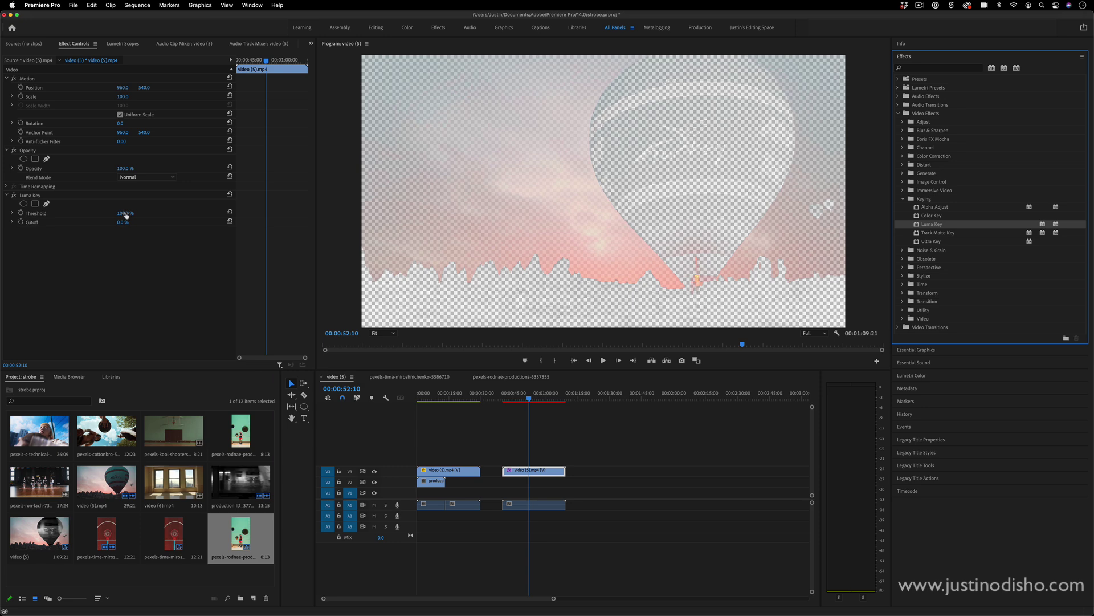
mouse_move(126, 215)
mouse_down()
mouse_move(107, 214)
mouse_move(143, 222)
mouse_move(132, 213)
mouse_up()
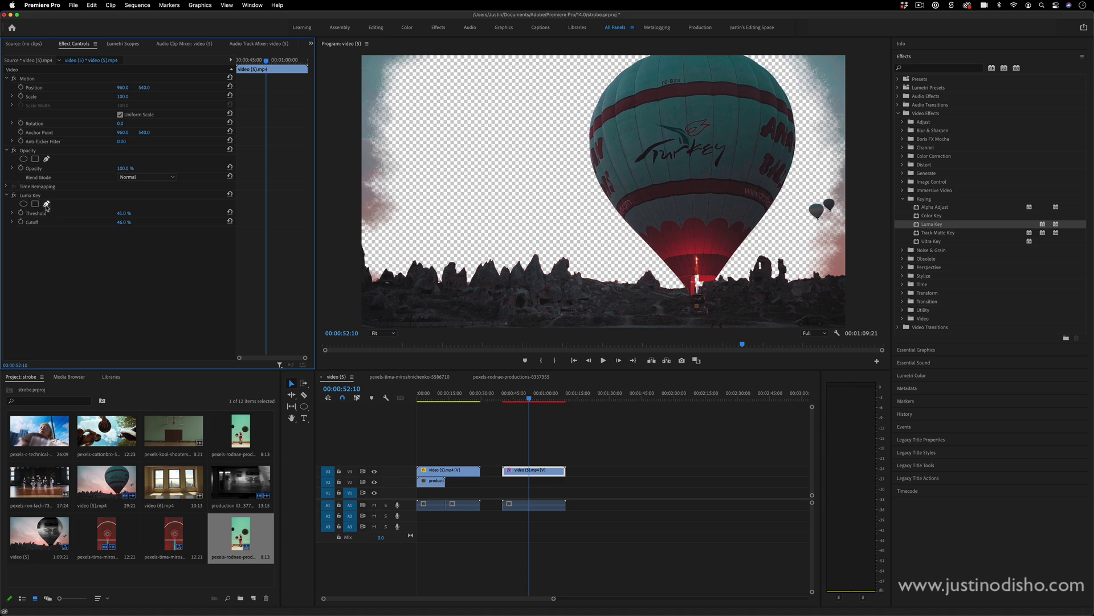
- Start a new pen mask on the keyed balloon and trace points around its top and right side at 50% zoom
click(48, 160)
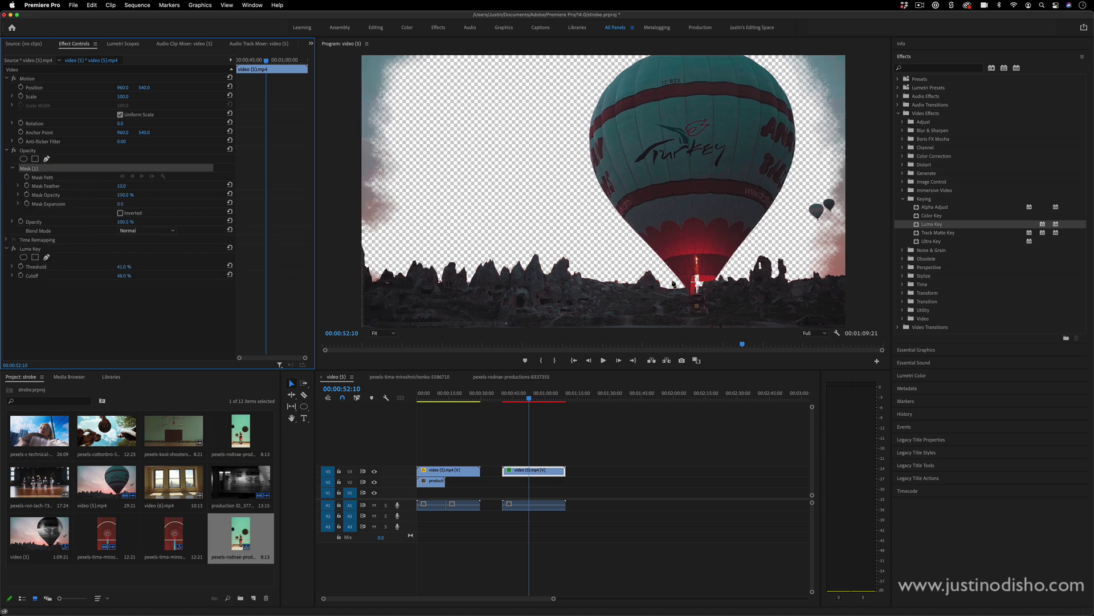
click(673, 279)
click(613, 231)
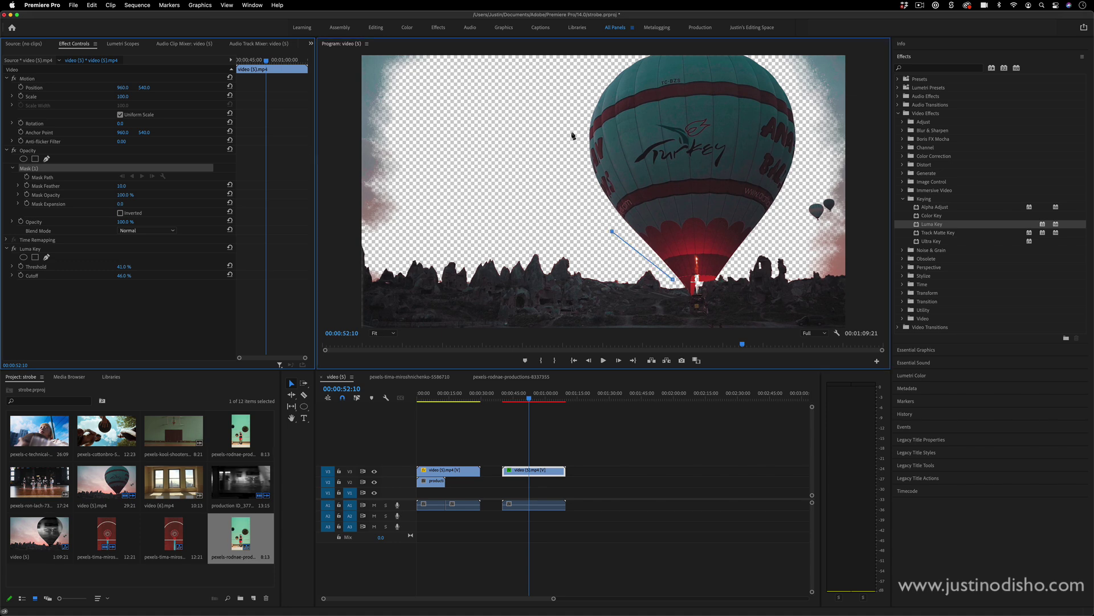
click(572, 133)
click(387, 337)
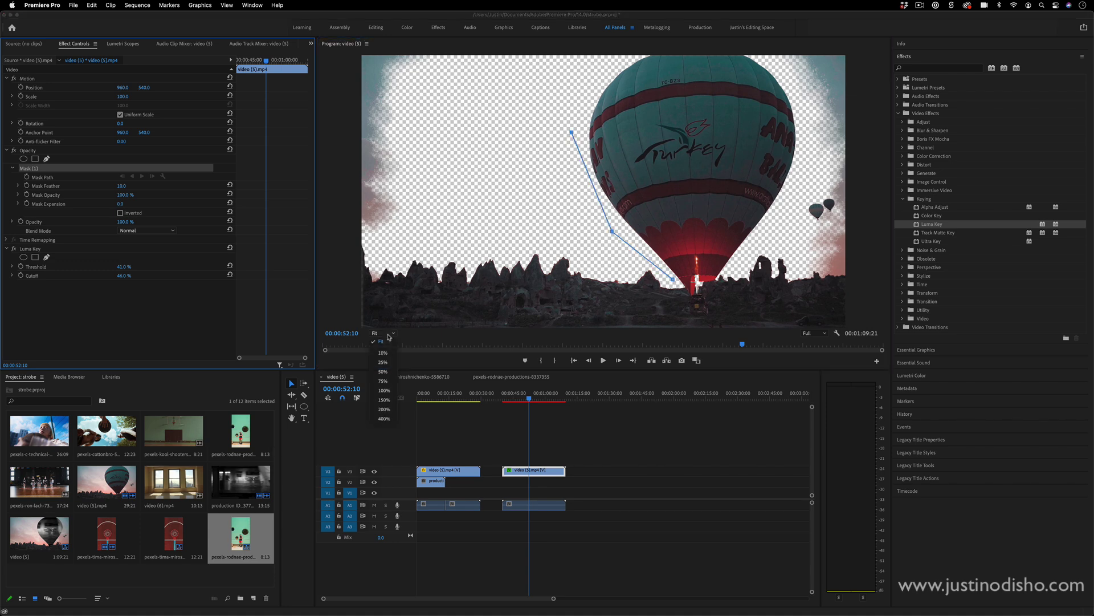
click(390, 374)
click(621, 122)
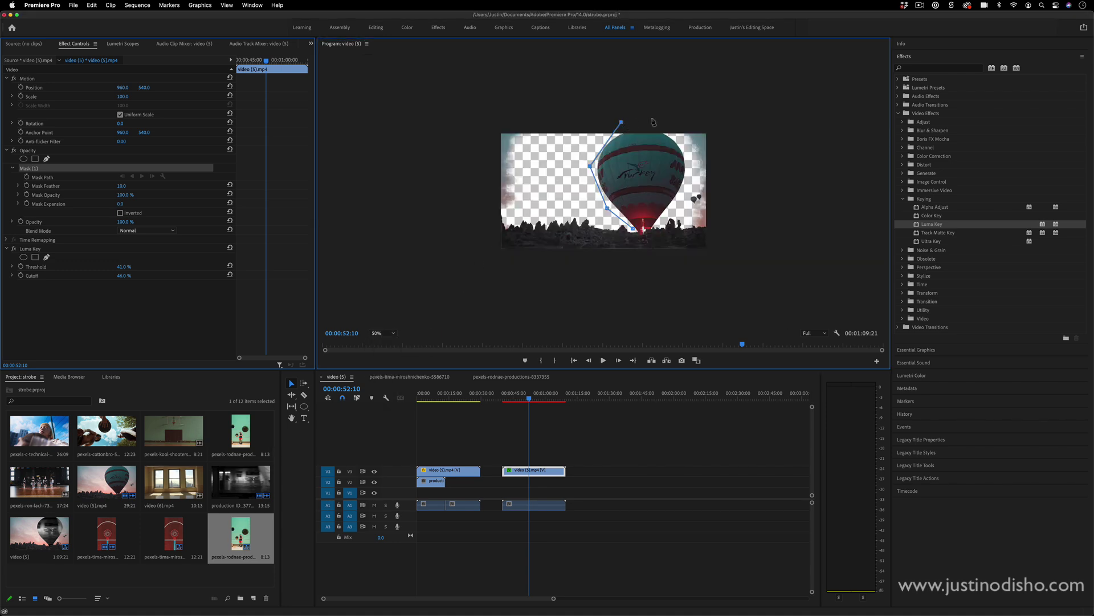
click(666, 120)
click(680, 138)
click(690, 165)
click(677, 203)
click(657, 225)
- Curve the mask at the balloon's lower right, then trace it along the rock skyline
drag(689, 216, 742, 216)
click(722, 268)
click(480, 278)
click(490, 212)
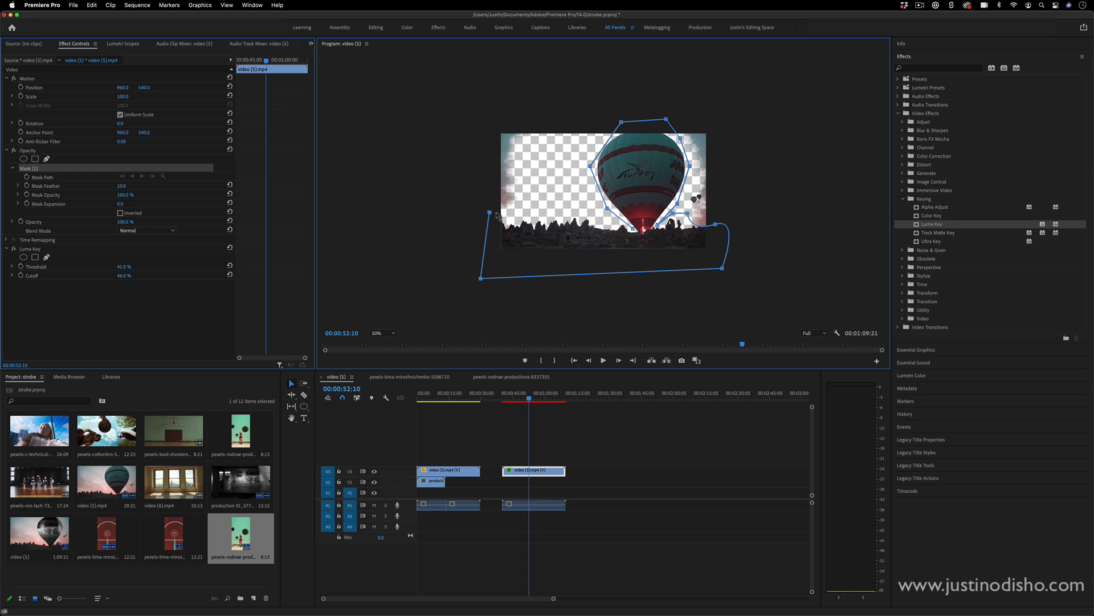
drag(507, 220, 507, 229)
click(519, 214)
click(562, 214)
click(597, 215)
click(613, 222)
click(384, 333)
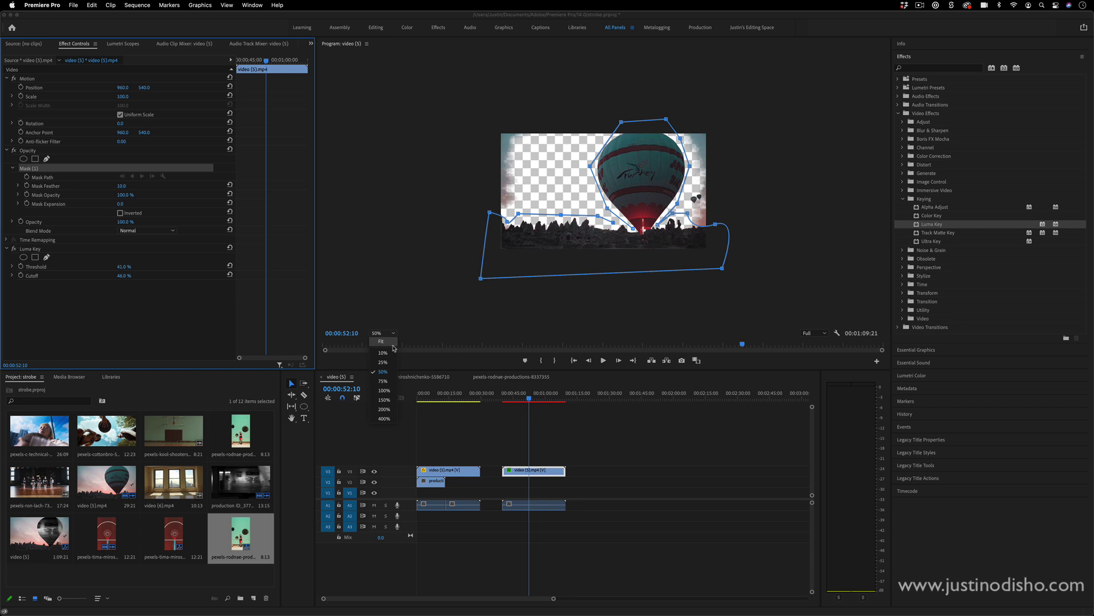
click(383, 414)
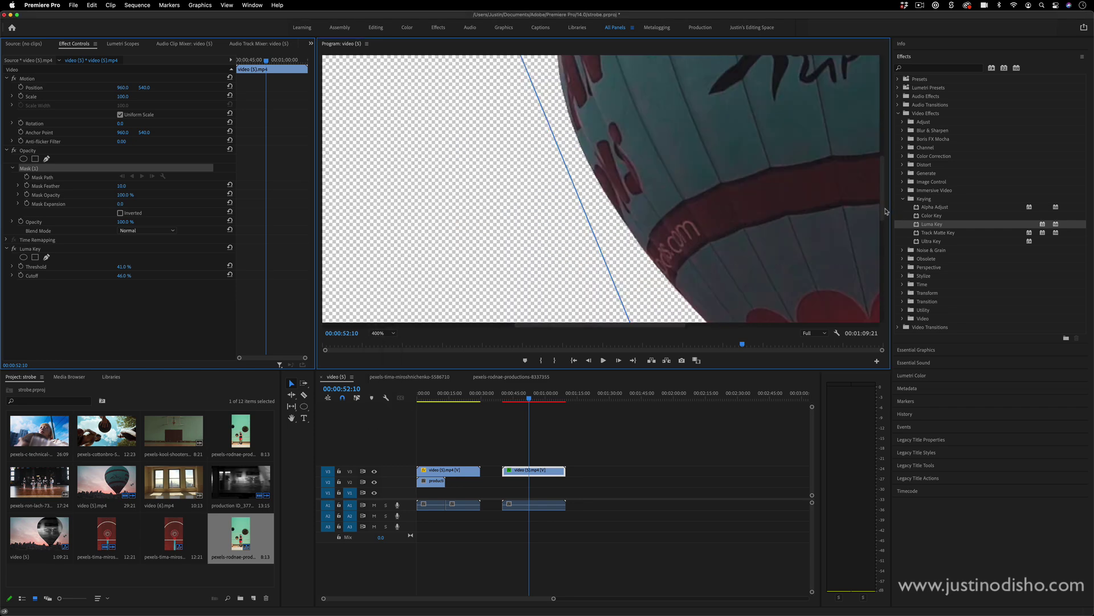
- Add the last mask points along the rocks at 400%, close the mask, and fit the frame
drag(887, 211, 880, 265)
click(734, 211)
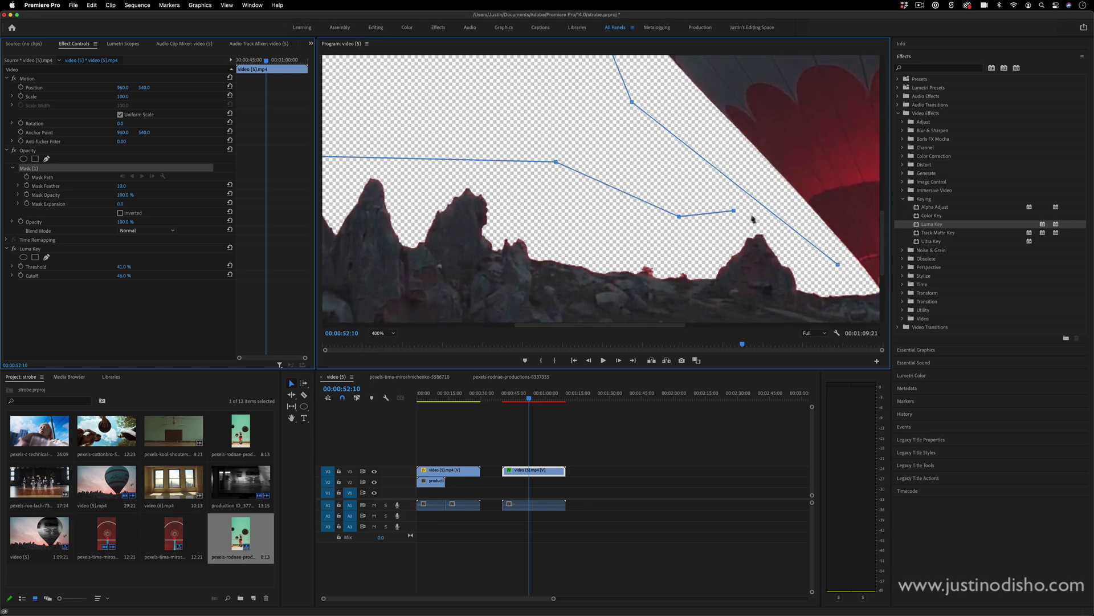
click(782, 232)
click(814, 259)
click(838, 264)
click(734, 184)
click(380, 333)
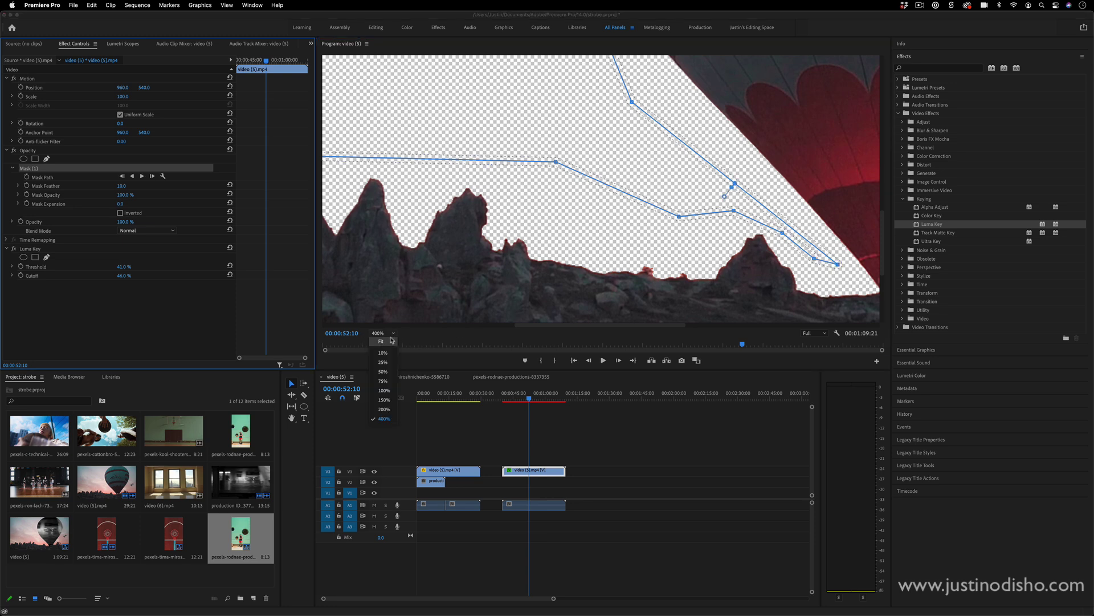
click(387, 340)
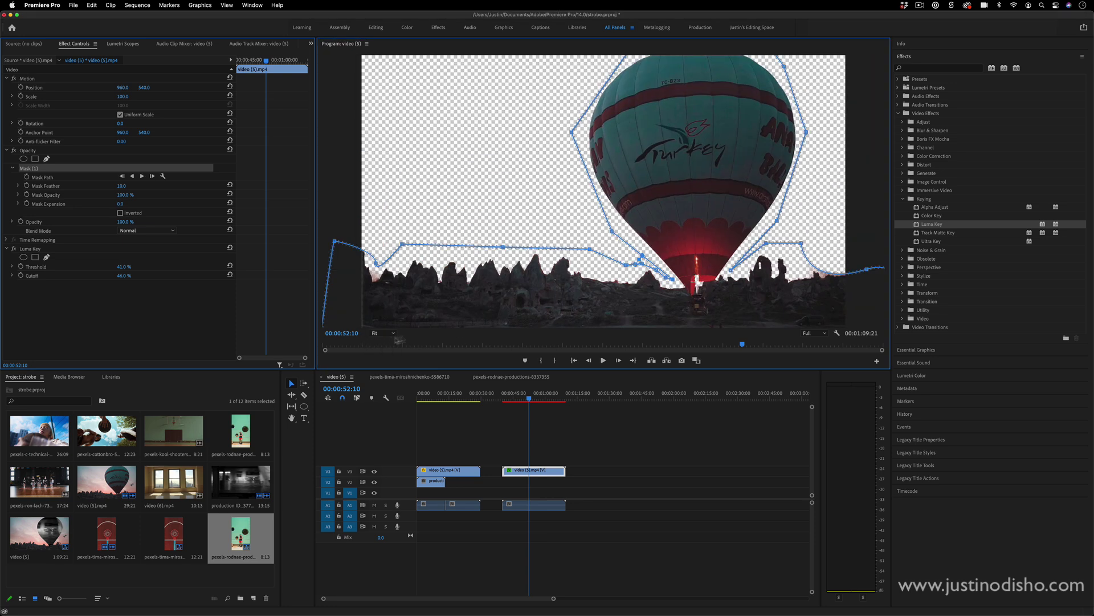
- Toggle the Luma Key off and on to compare, then scrub the clip to check the mask
click(172, 312)
click(21, 170)
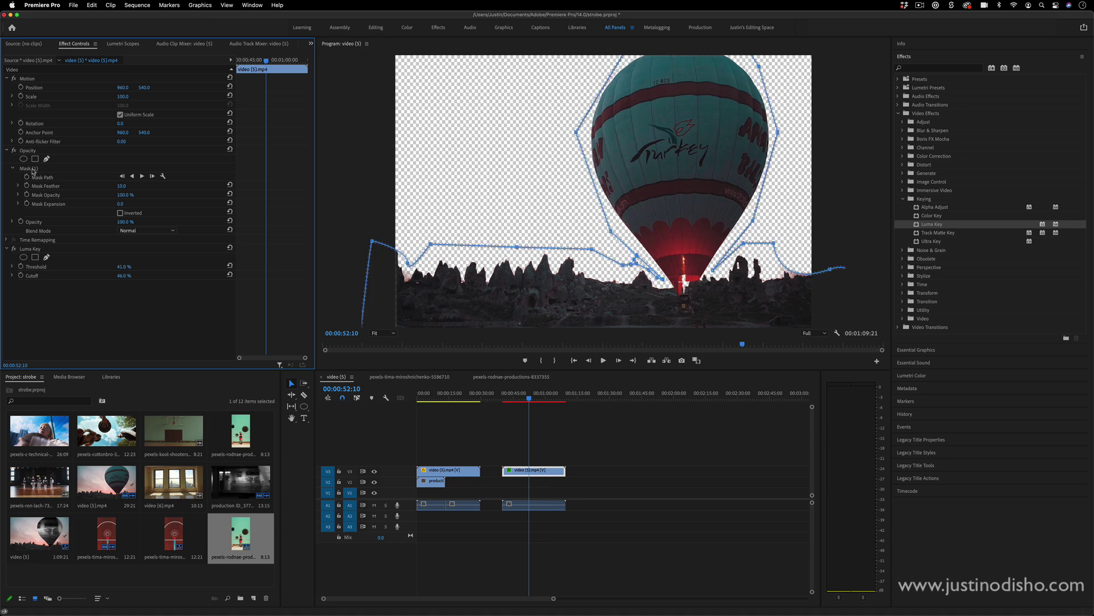
click(51, 301)
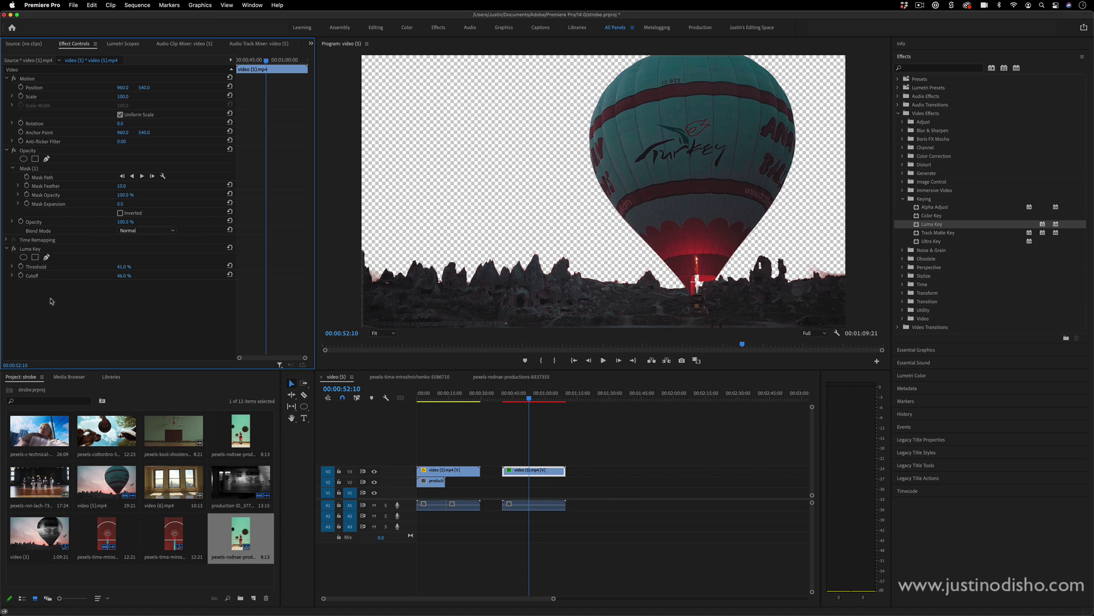
click(14, 249)
click(15, 249)
click(14, 249)
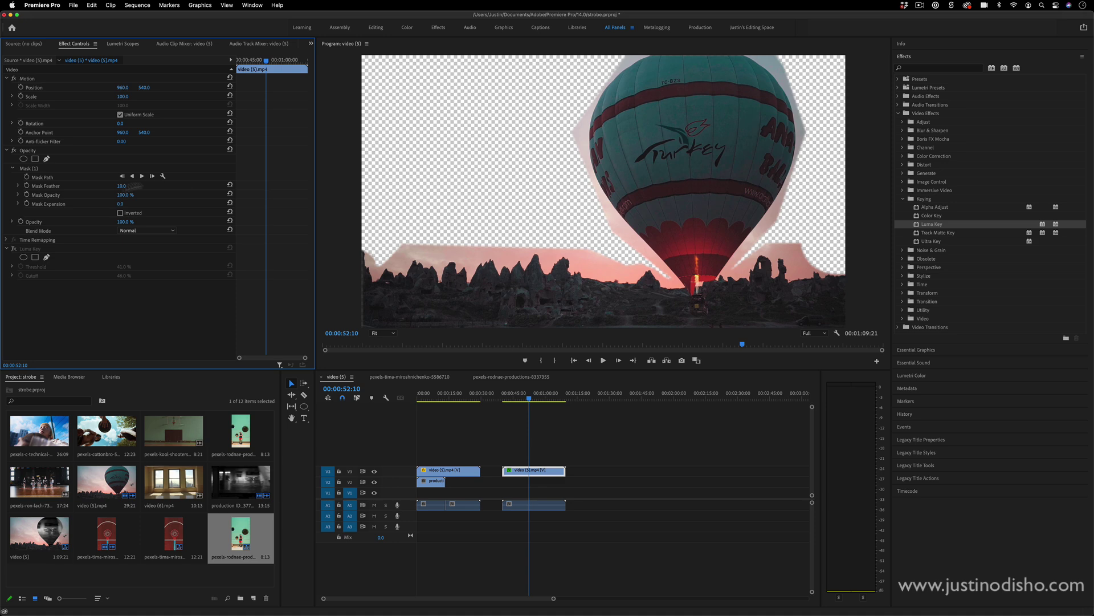
click(14, 249)
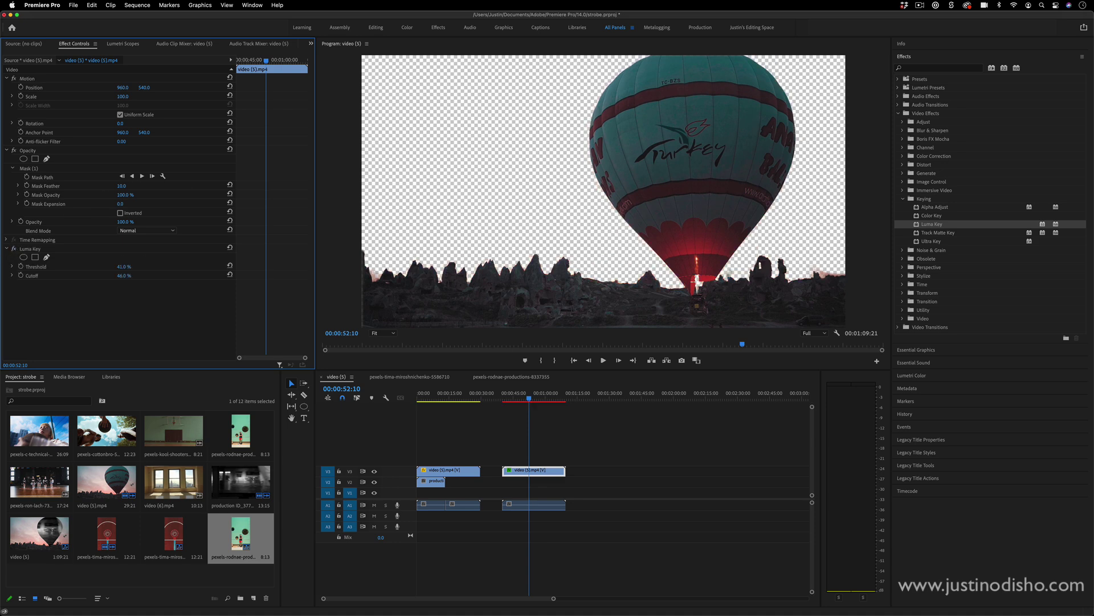
drag(534, 393, 563, 397)
click(36, 169)
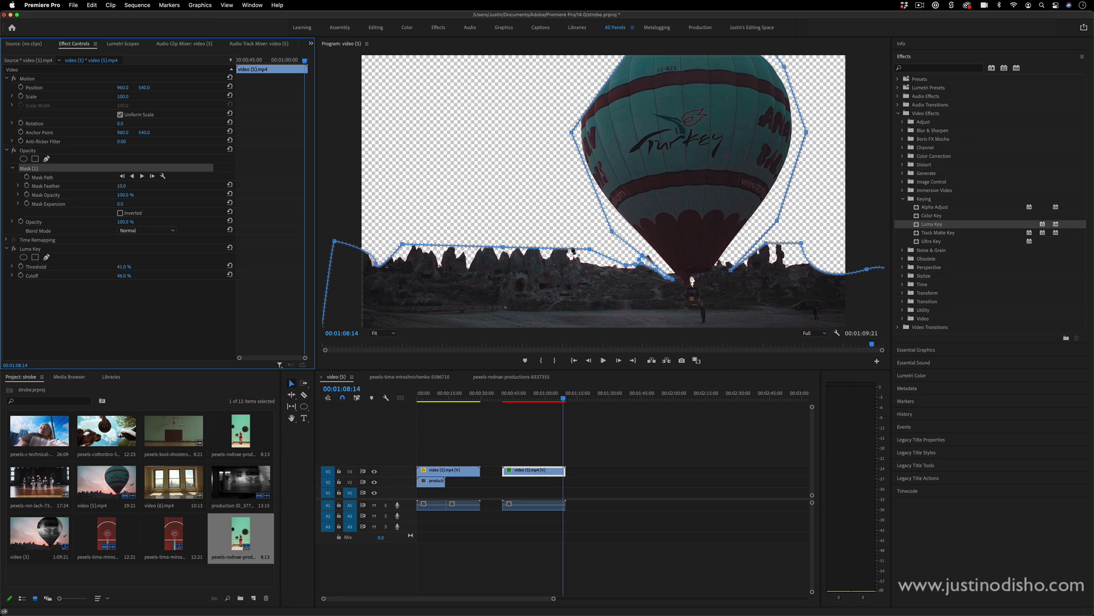
drag(567, 398, 527, 398)
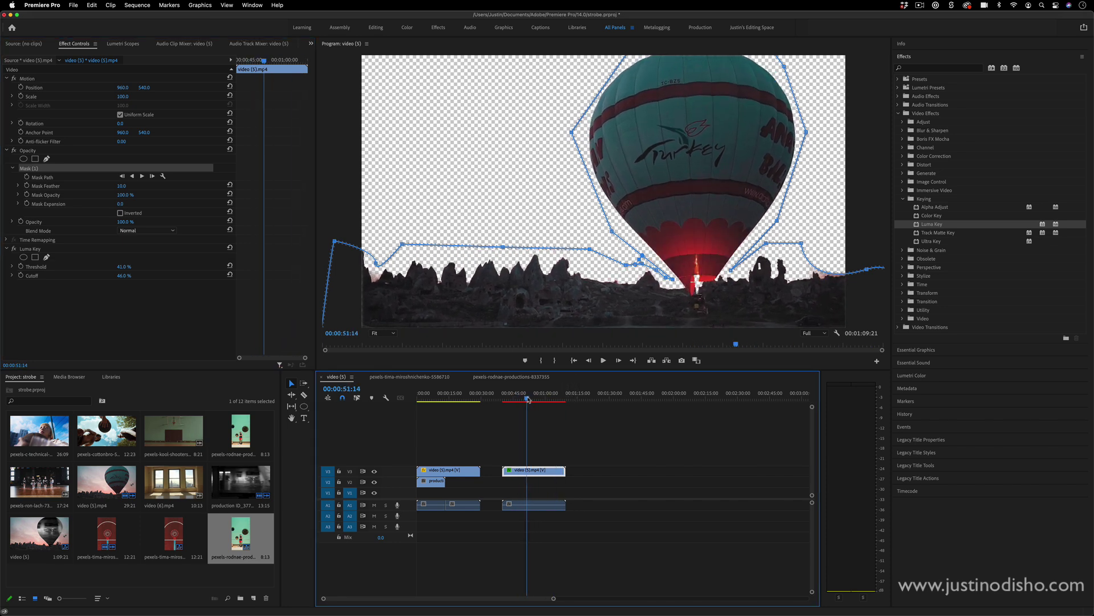
- Place the train footage on V2 under the balloon, then switch to the pexels-rodnae-productions-8337355 sequence
click(598, 457)
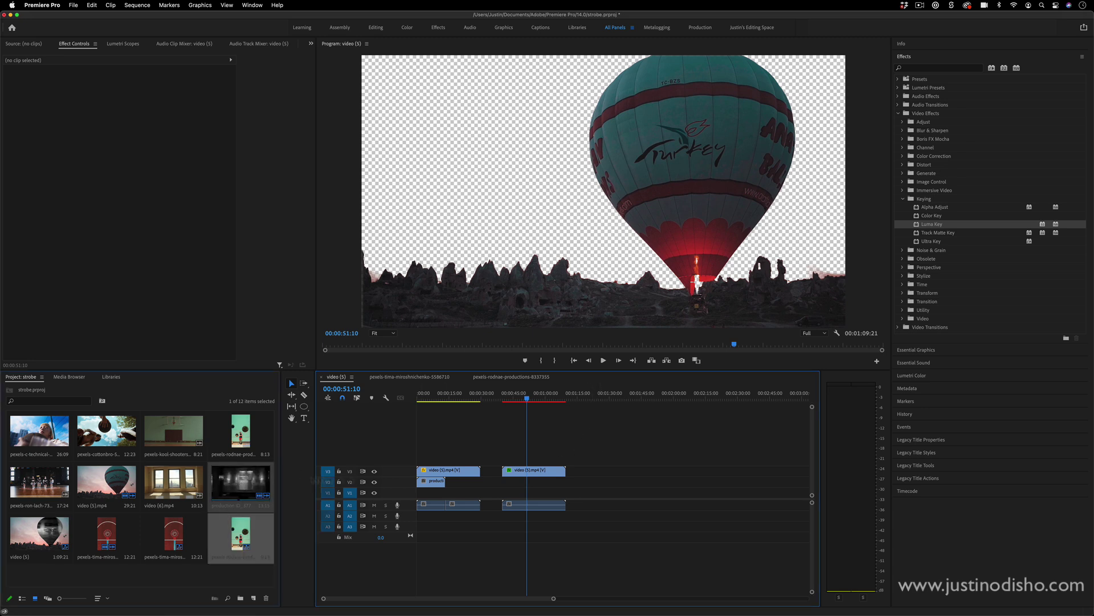
drag(312, 480, 520, 466)
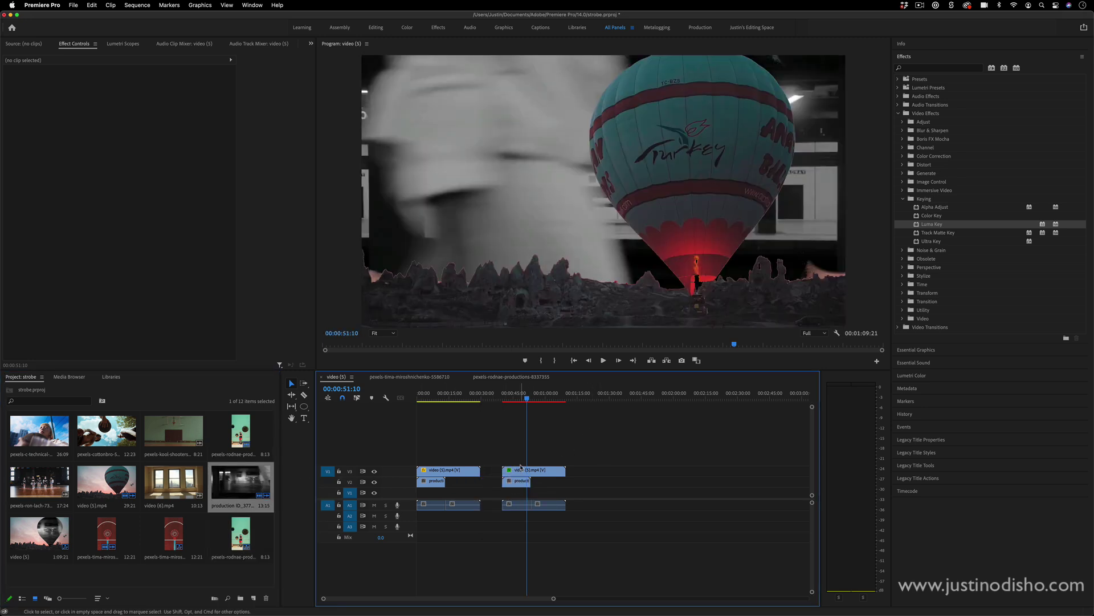
drag(525, 397, 520, 397)
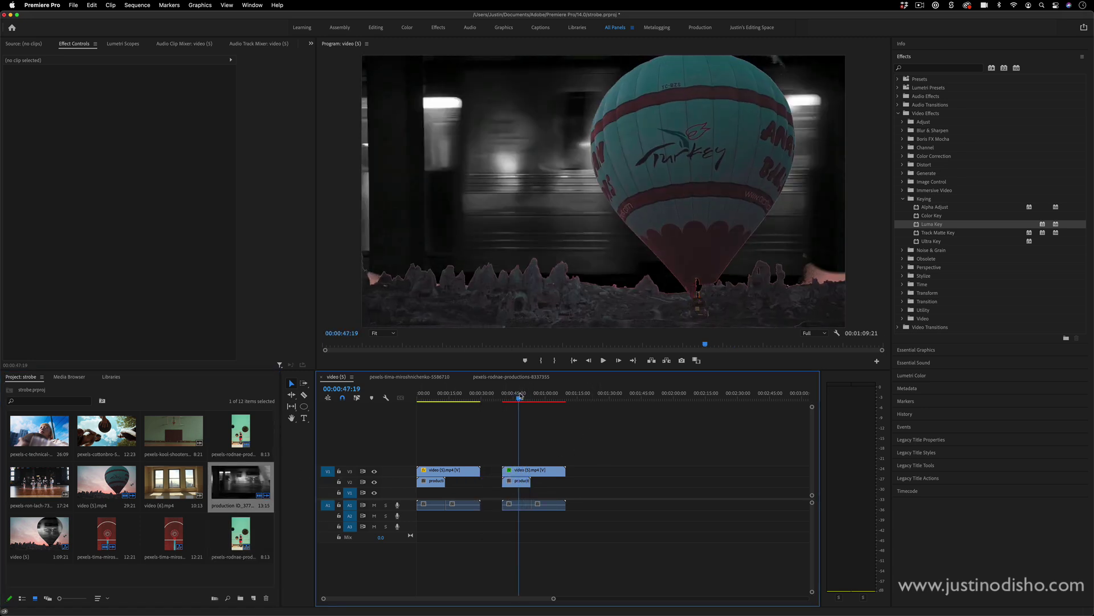
click(523, 482)
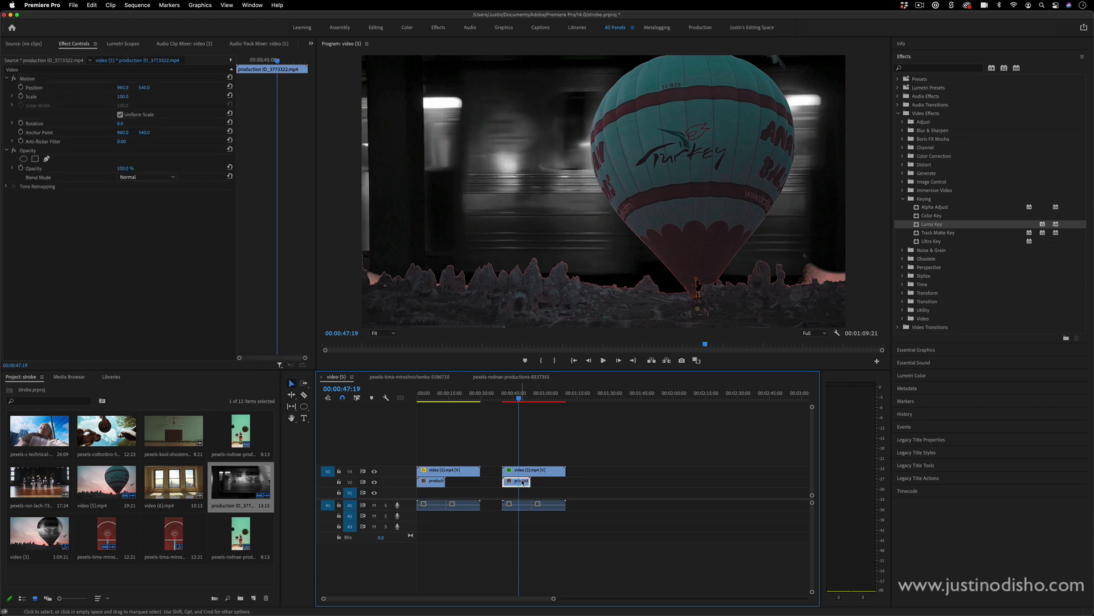
key(shift+period)
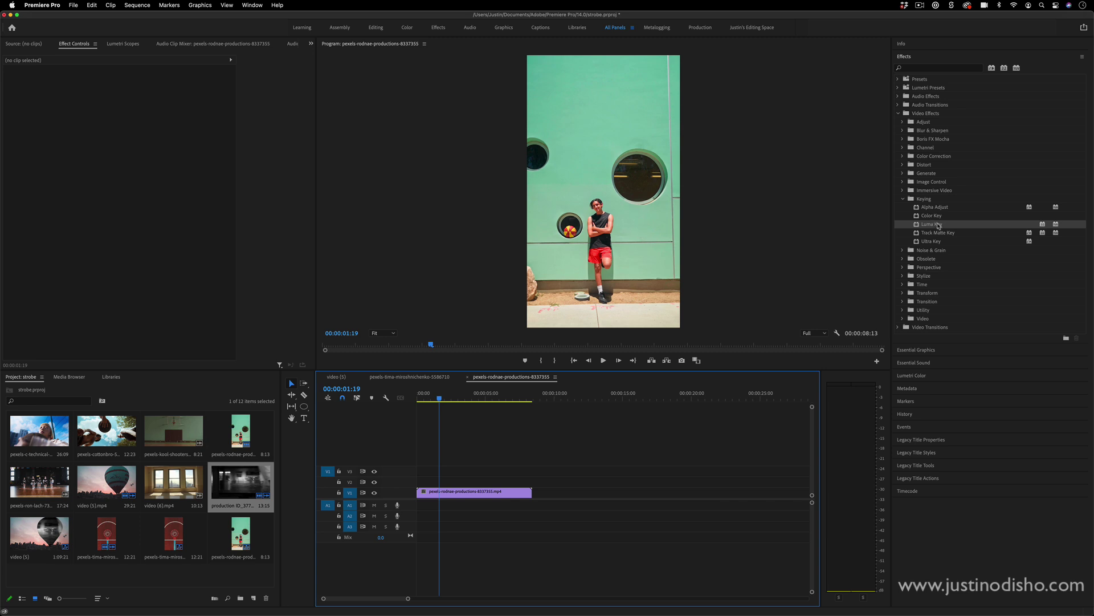
- Apply Color Key to the person clip, sample the green wall, raise tolerance, view at 100%, and add a second Color Key
drag(931, 215, 473, 492)
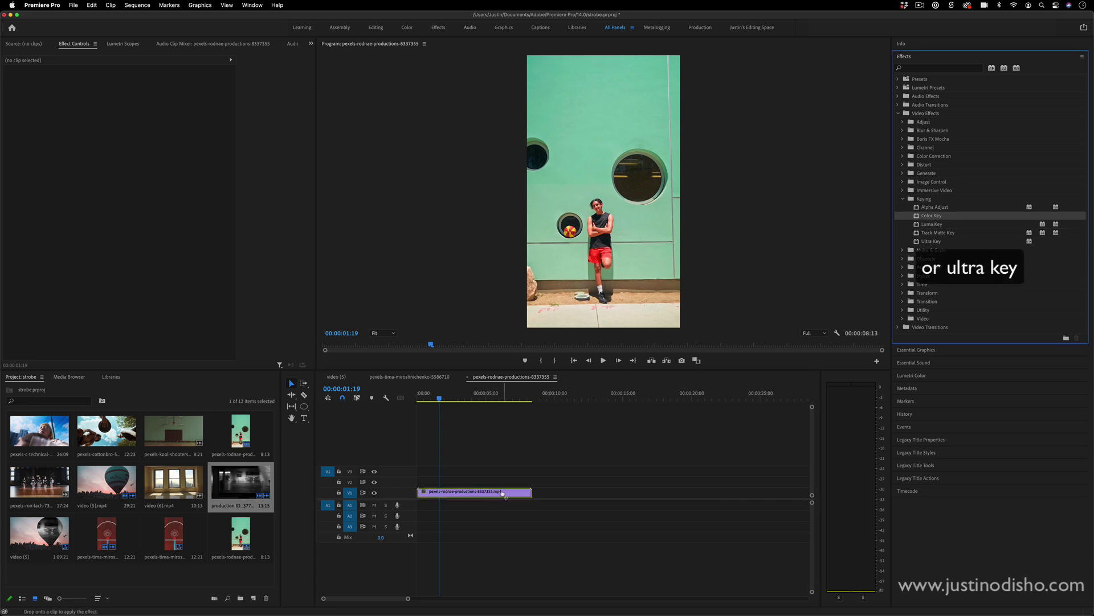
click(473, 491)
click(117, 231)
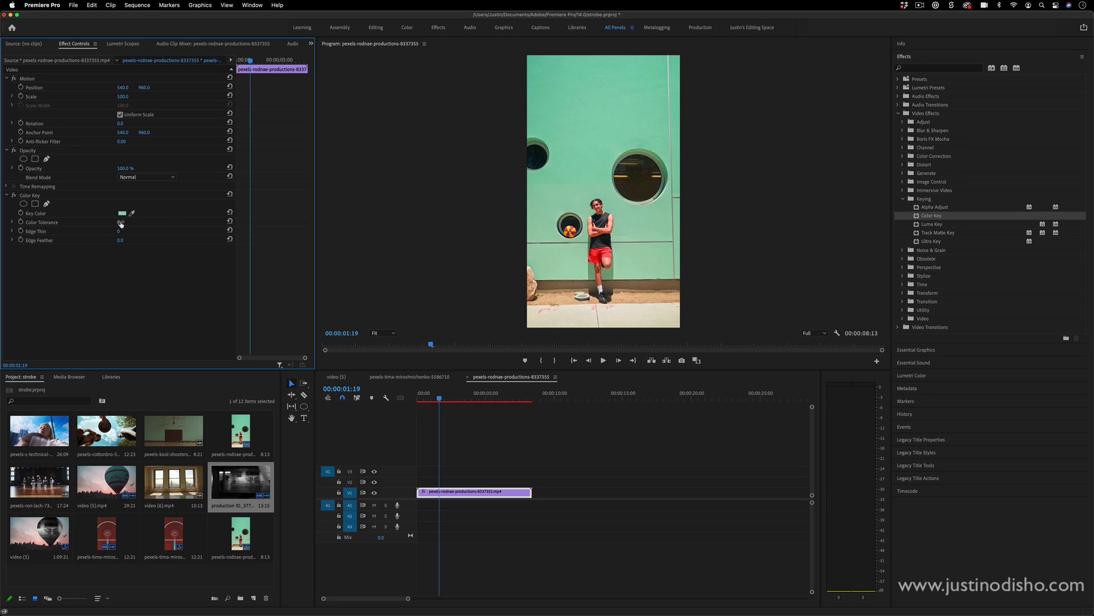
drag(118, 223, 154, 223)
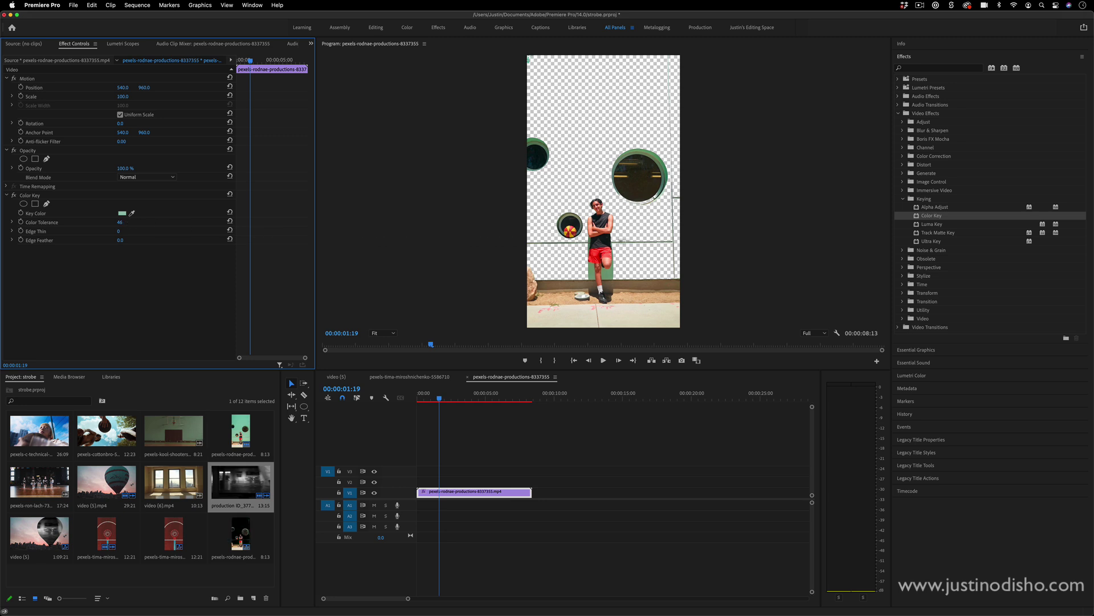
click(382, 332)
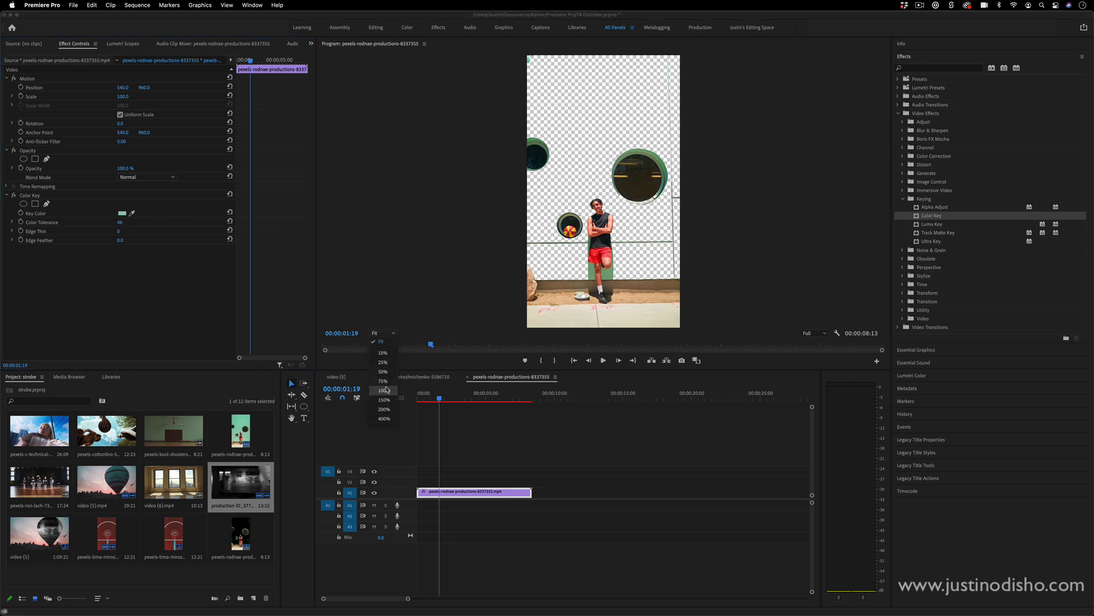
click(381, 391)
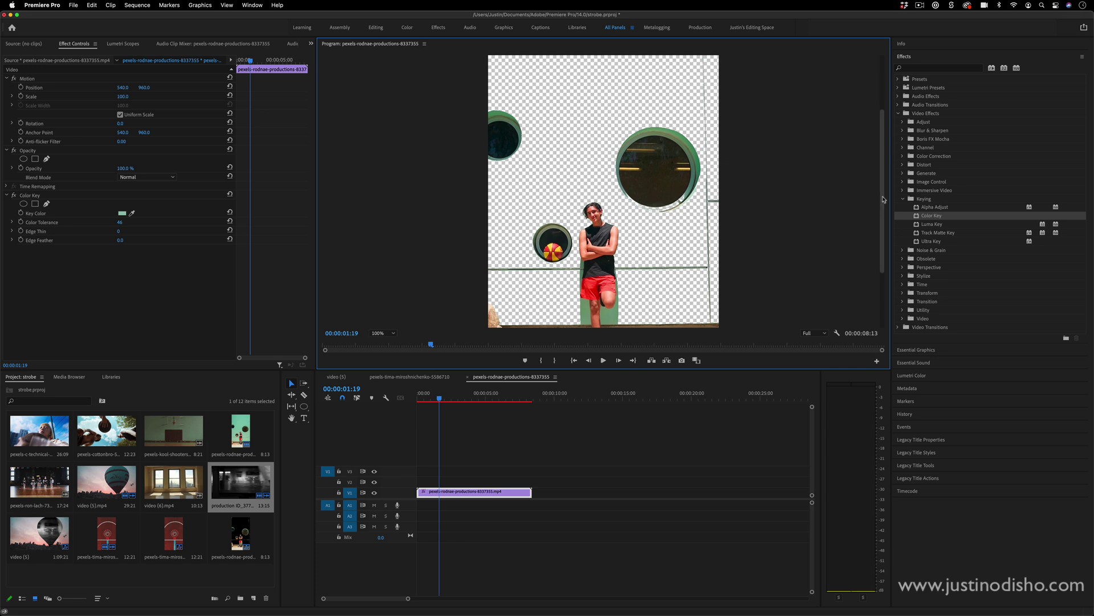
drag(884, 199, 119, 272)
- Raise the second Color Key's Color Tolerance to 50 to clear the leftover green fringe
click(122, 267)
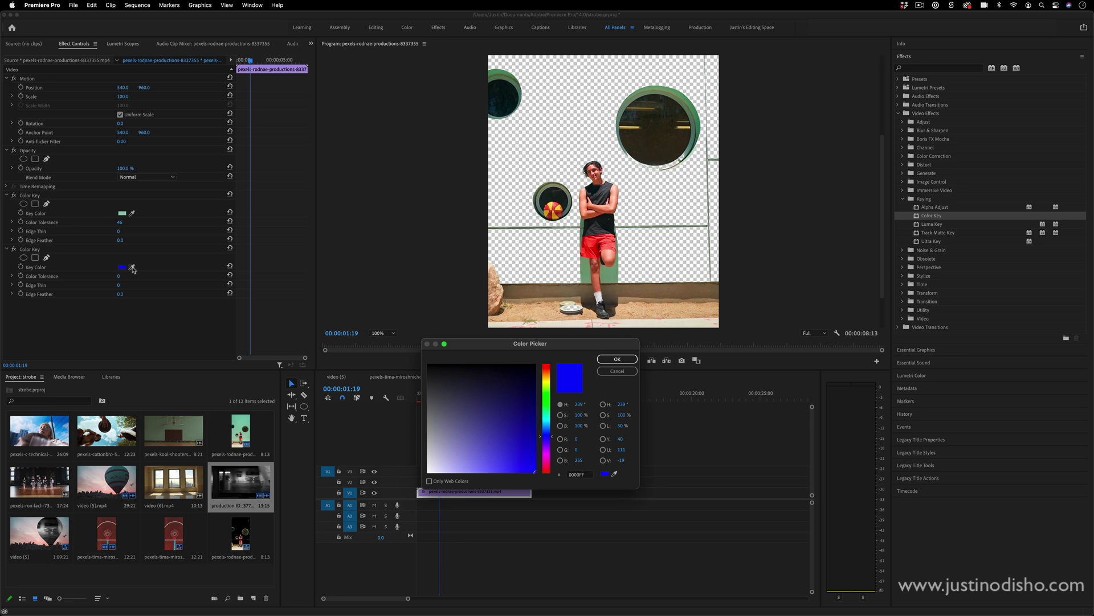
click(618, 371)
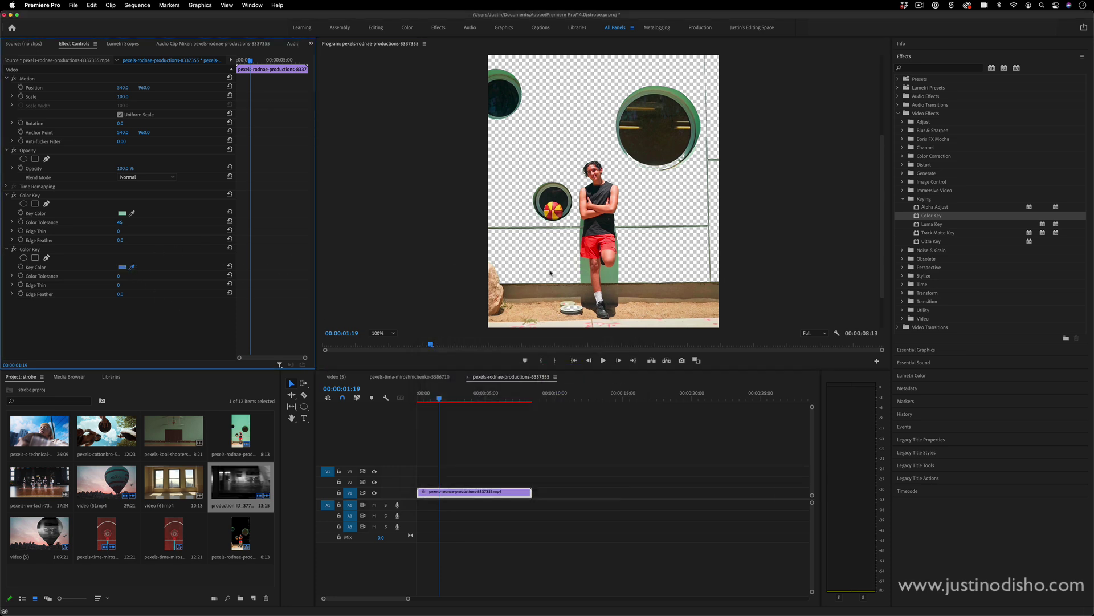
mouse_move(119, 276)
mouse_down()
mouse_move(148, 276)
mouse_move(116, 294)
mouse_up()
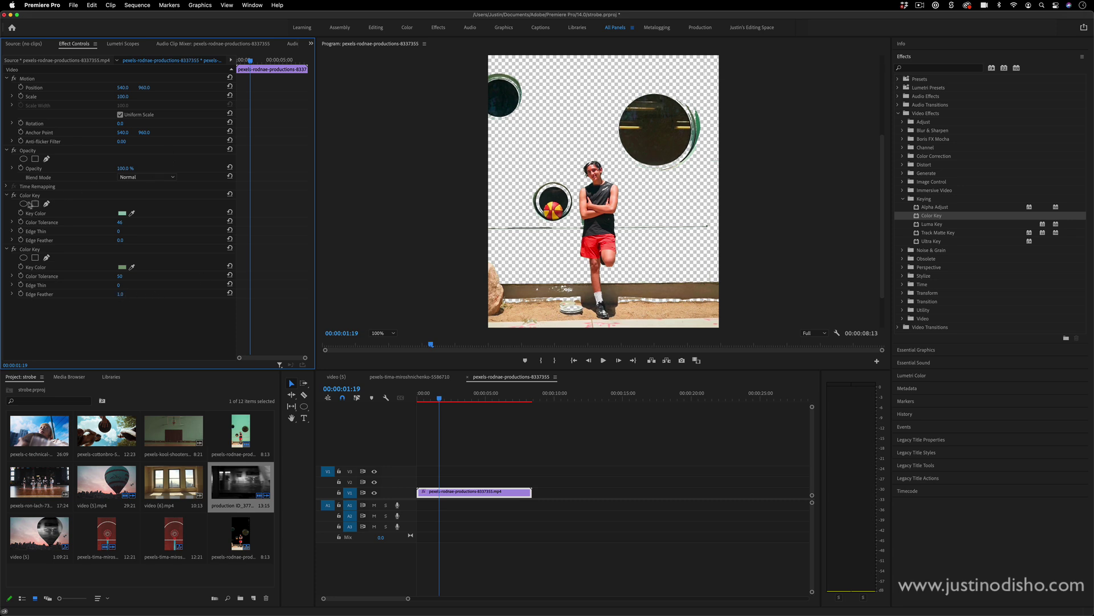
- Add a rectangle mask to the person clip and stretch it down over his torso and legs
click(35, 159)
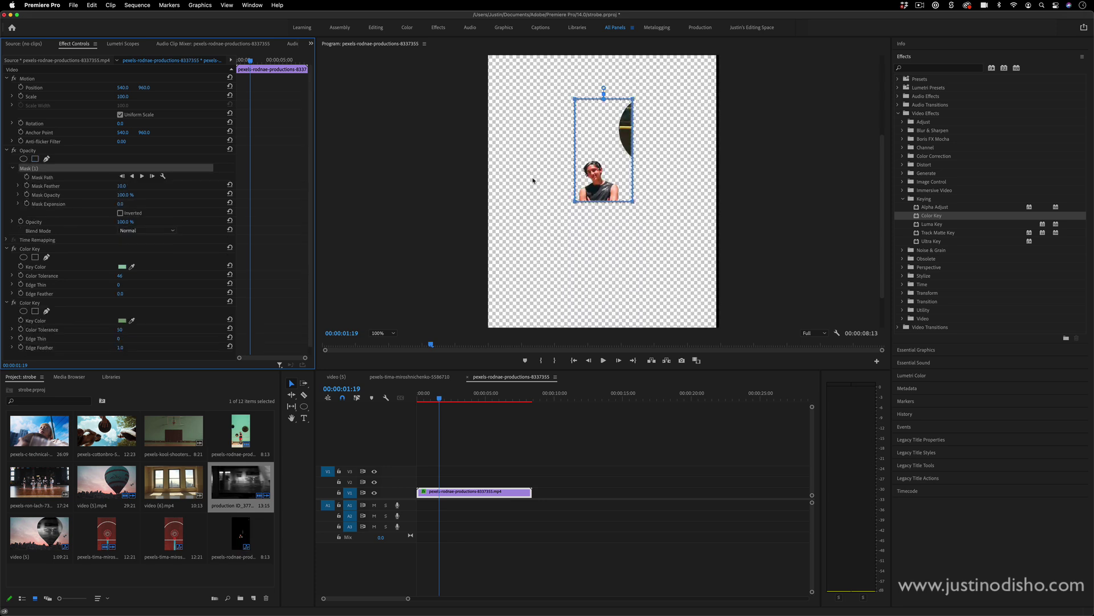
drag(603, 167, 599, 207)
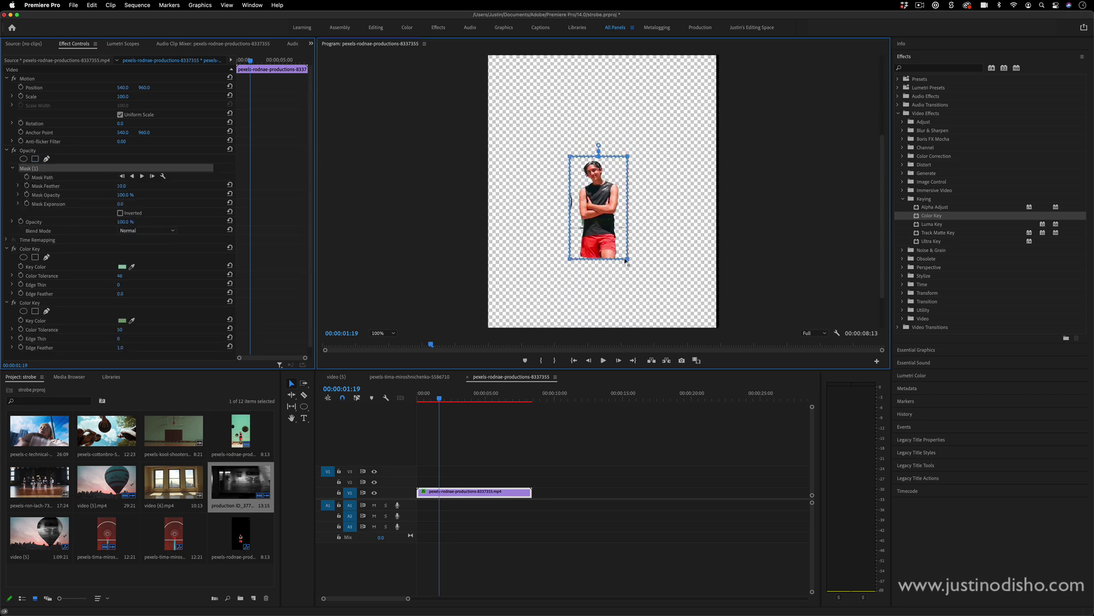
drag(626, 261, 619, 321)
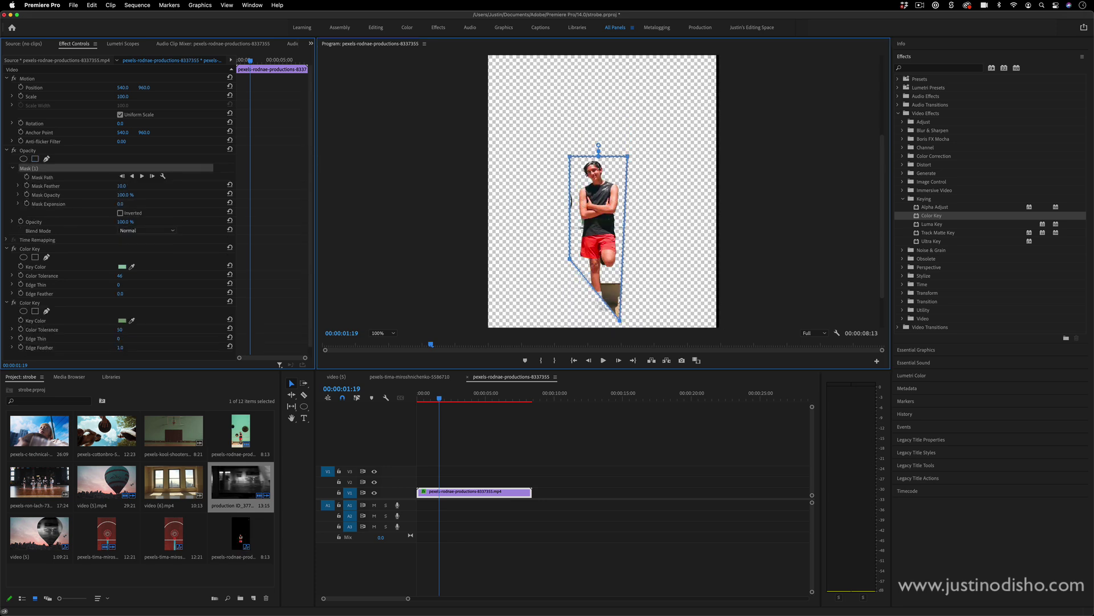
drag(570, 259, 582, 324)
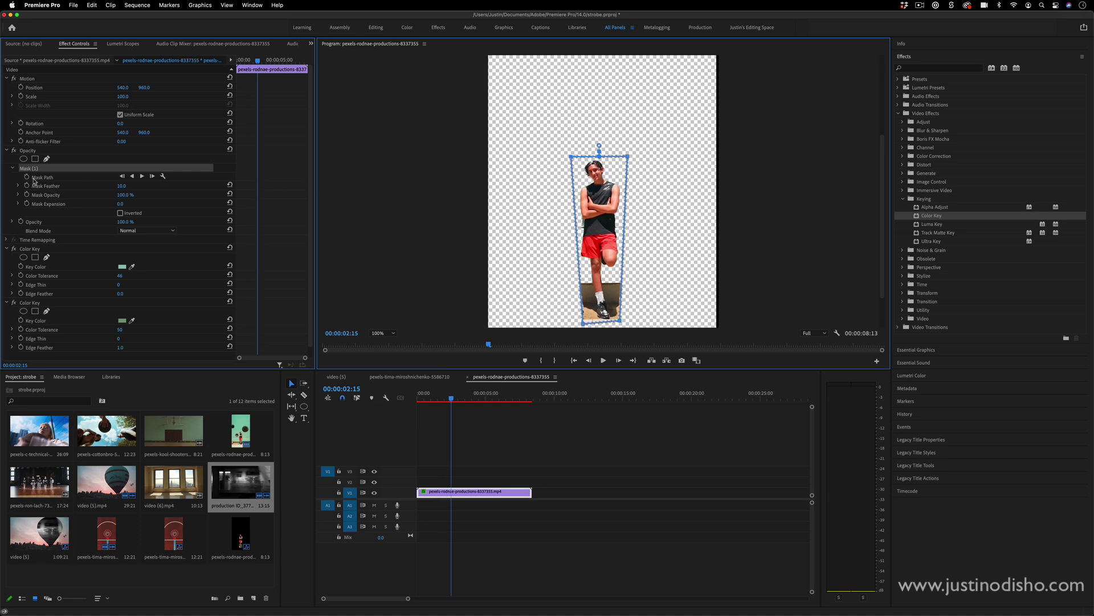
- Keyframe the Mask Path, adjusting vertices at later frames so the mask follows the moving person
click(27, 176)
drag(453, 397, 496, 398)
click(46, 176)
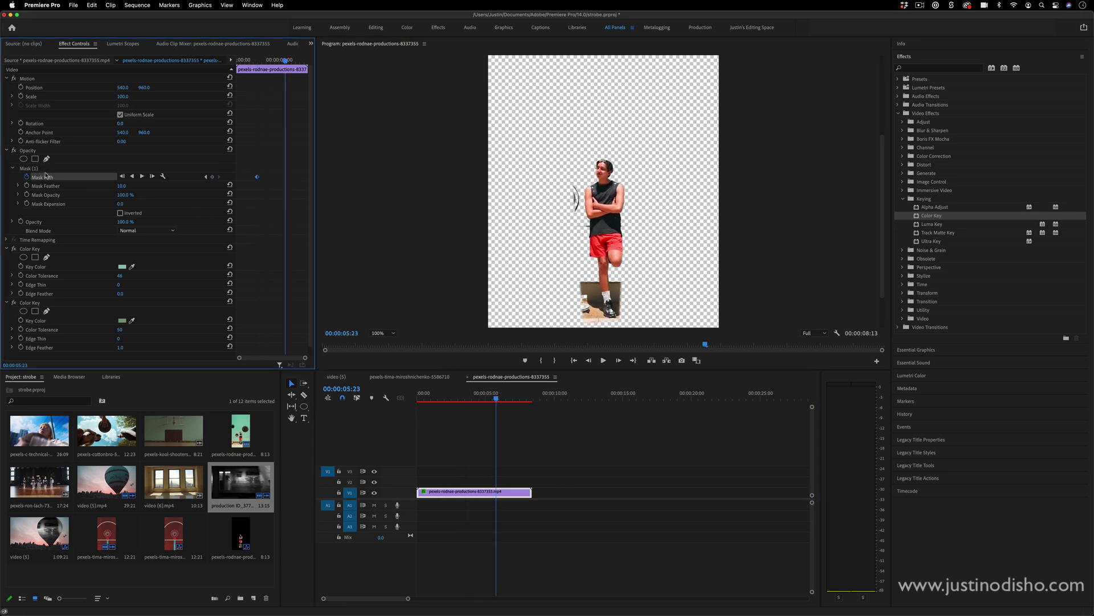
click(41, 169)
drag(574, 200, 582, 196)
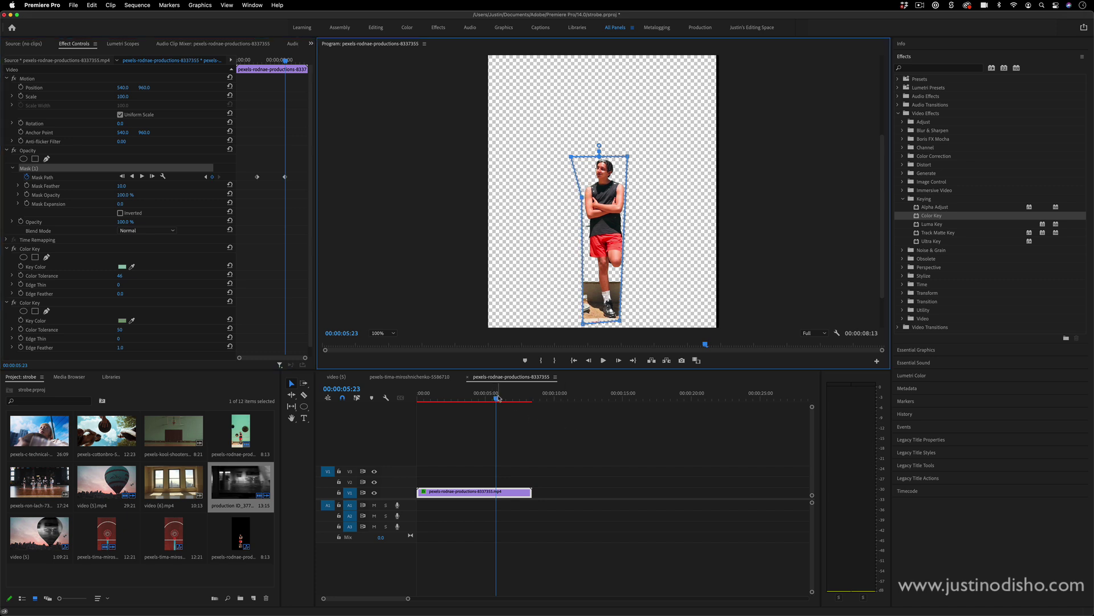
click(510, 408)
key(space)
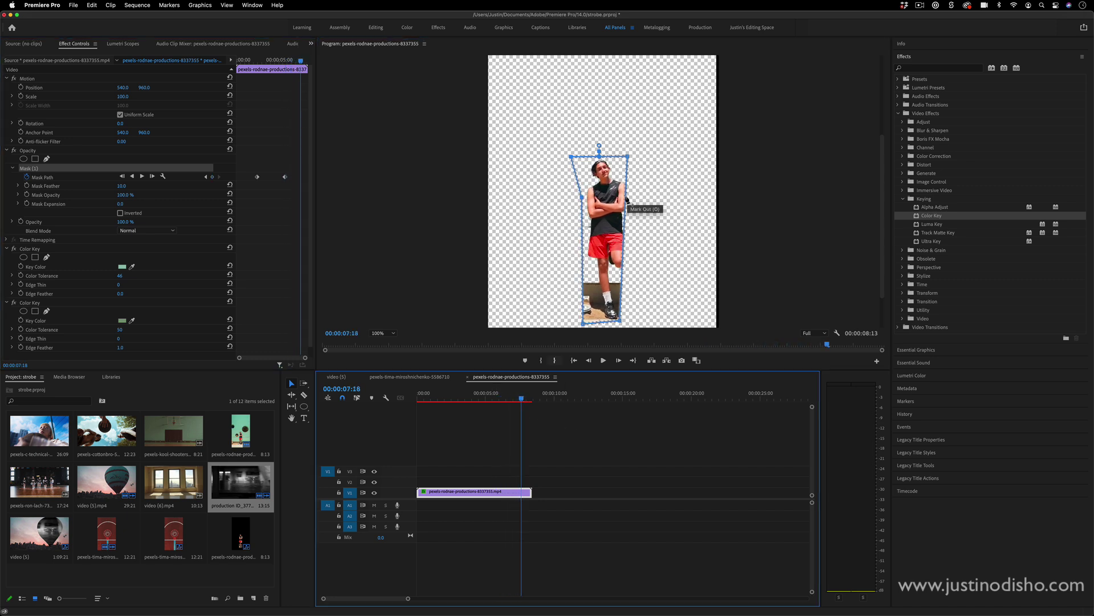
click(632, 200)
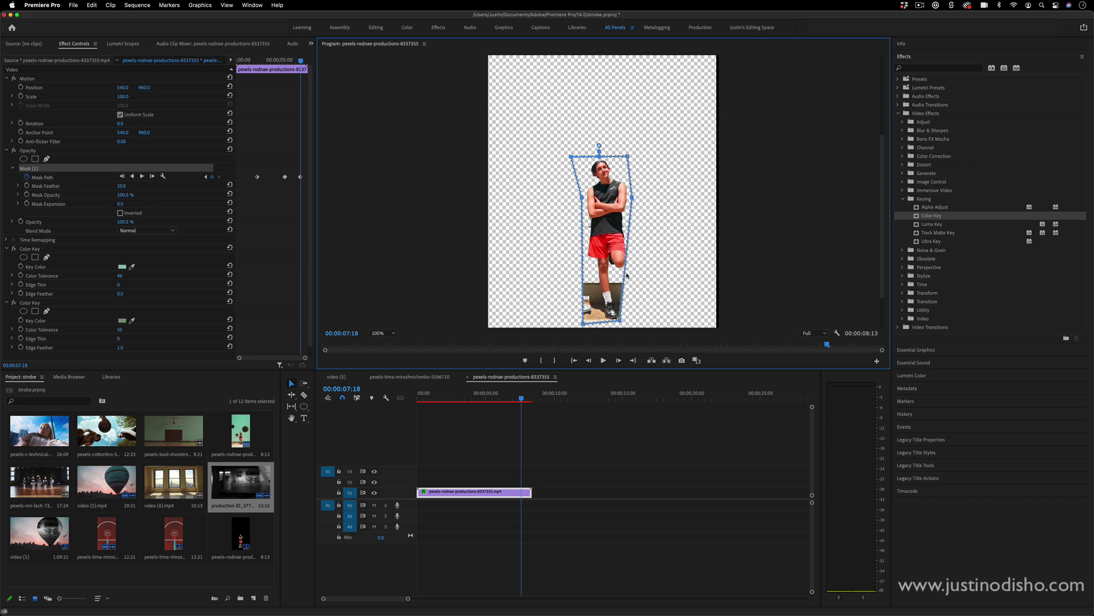
drag(626, 263, 631, 264)
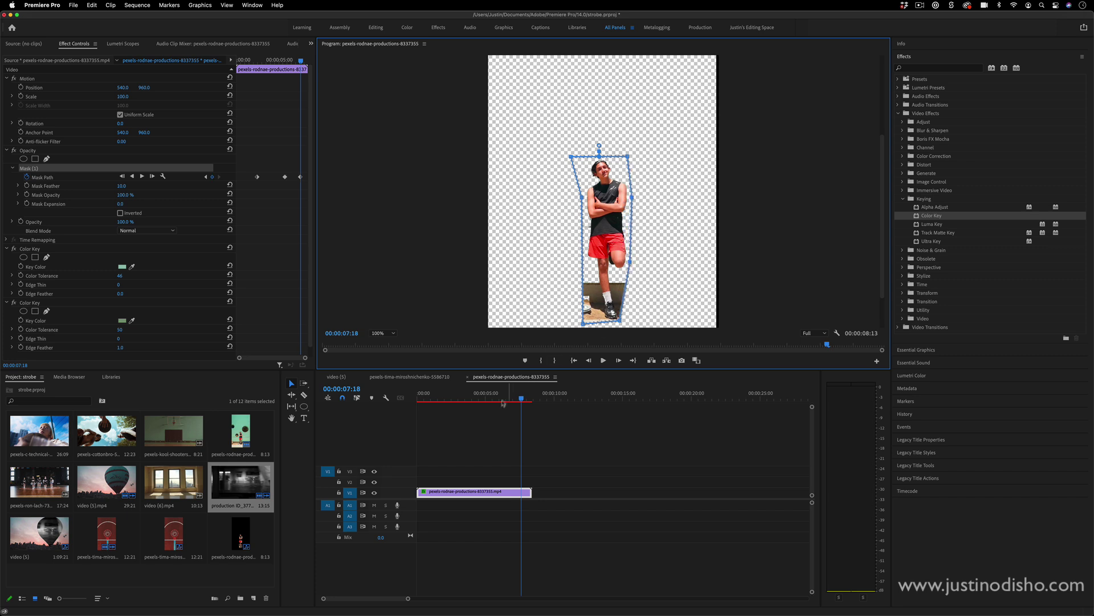
drag(522, 398, 465, 401)
click(629, 445)
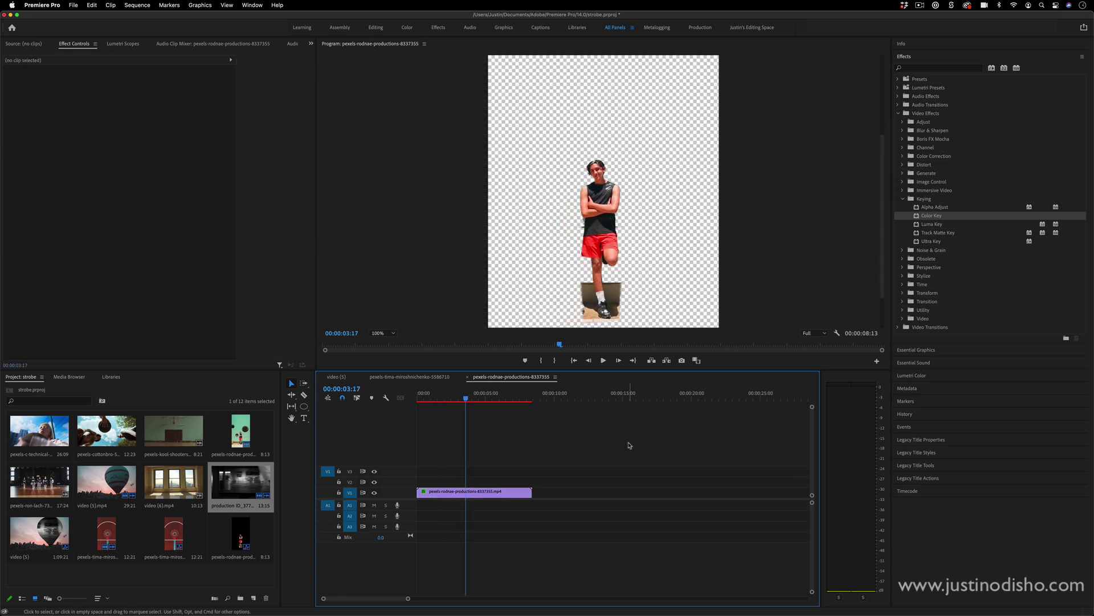
- Lift the person clip up a track and place the train footage on V1 beneath him
key(space)
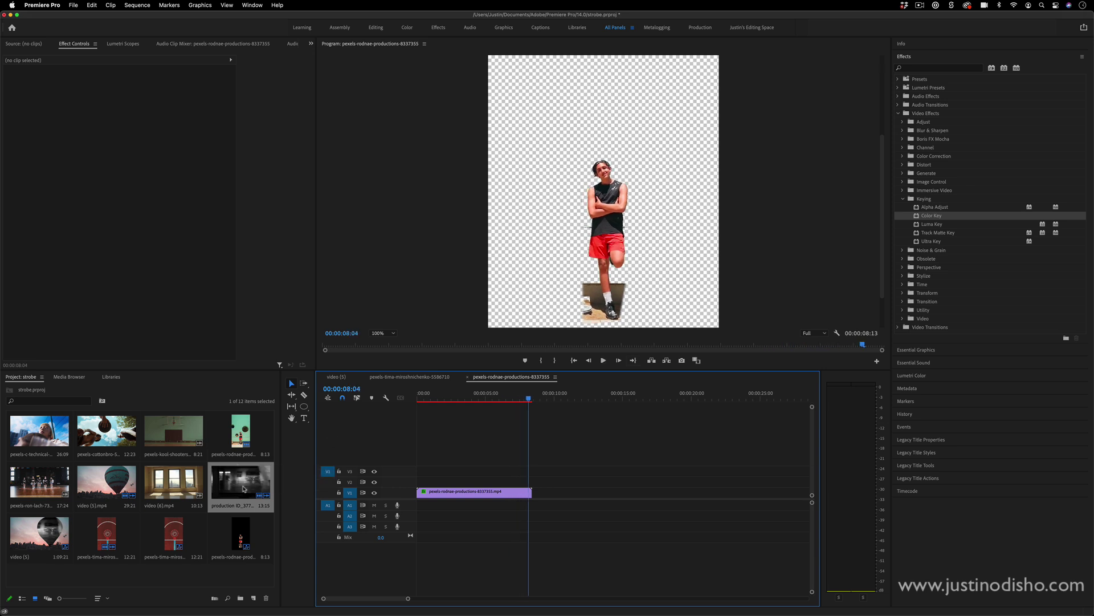
drag(438, 488, 440, 481)
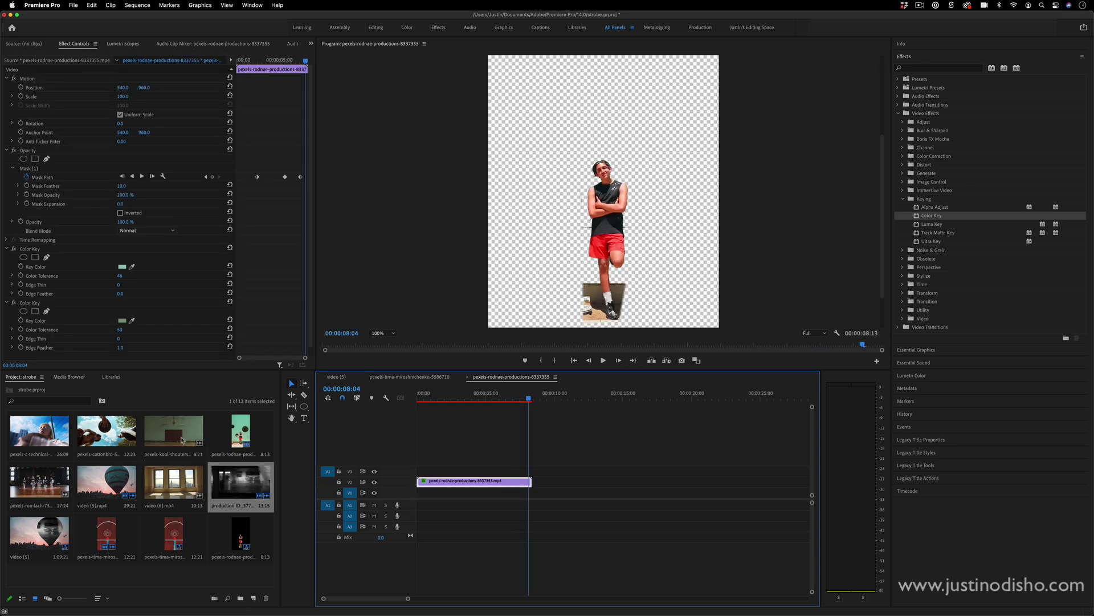
drag(240, 485, 422, 491)
click(471, 397)
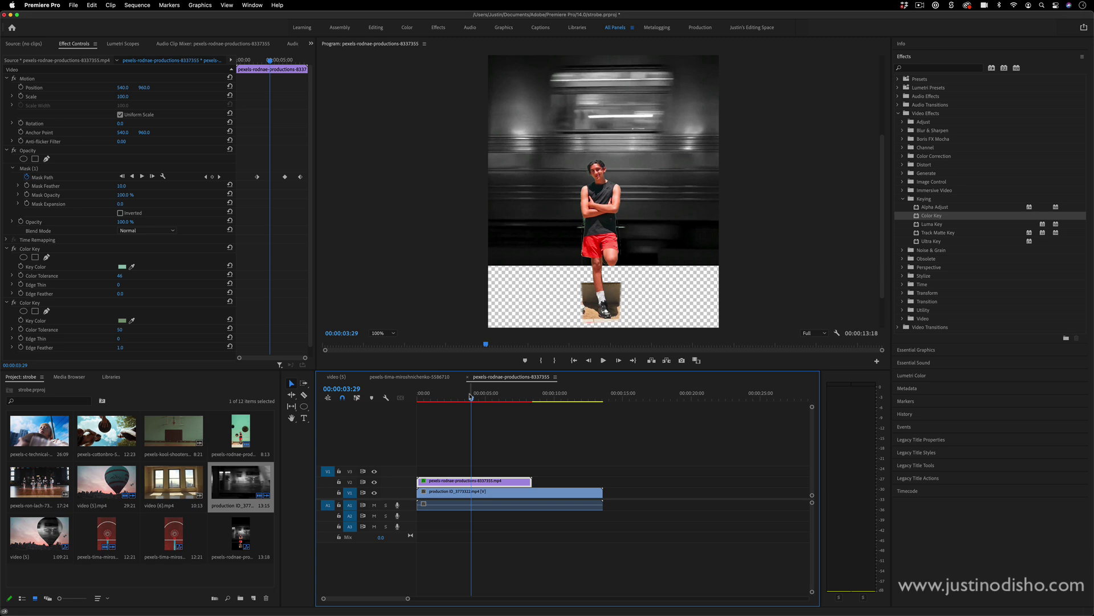
key(space)
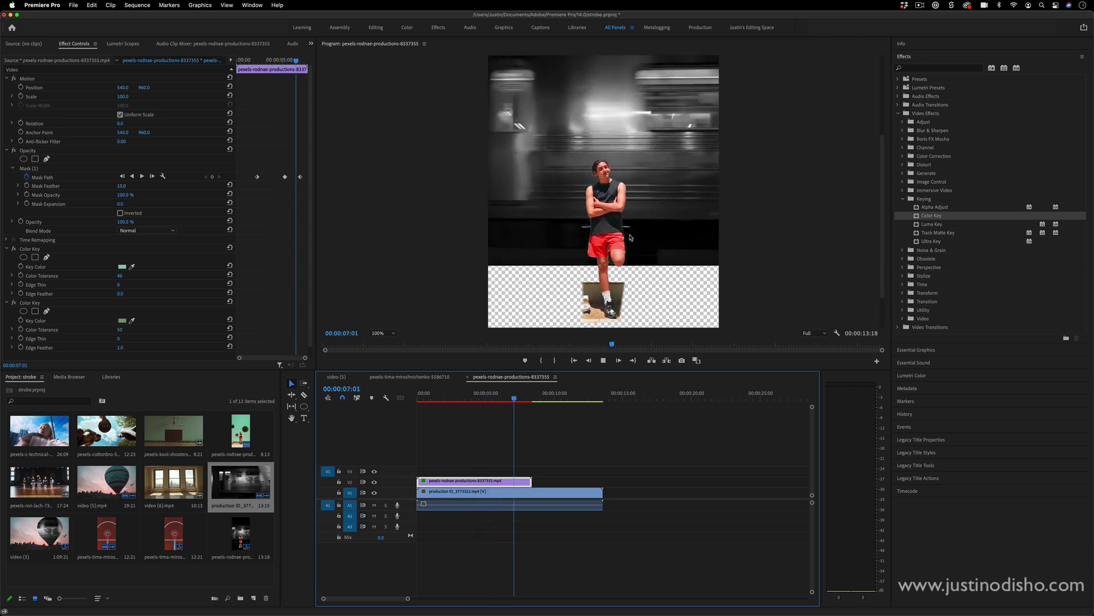
click(454, 393)
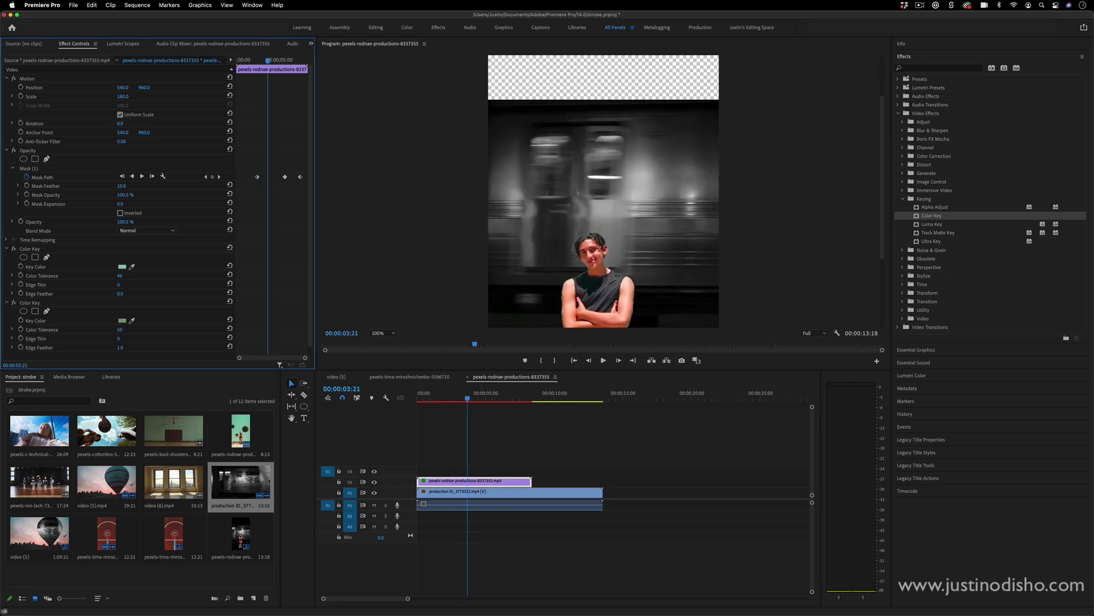
- Apply the Black & White effect to the person clip and play back the composite
key(shift+7)
text(black white)
drag(936, 155, 490, 482)
click(468, 398)
key(space)
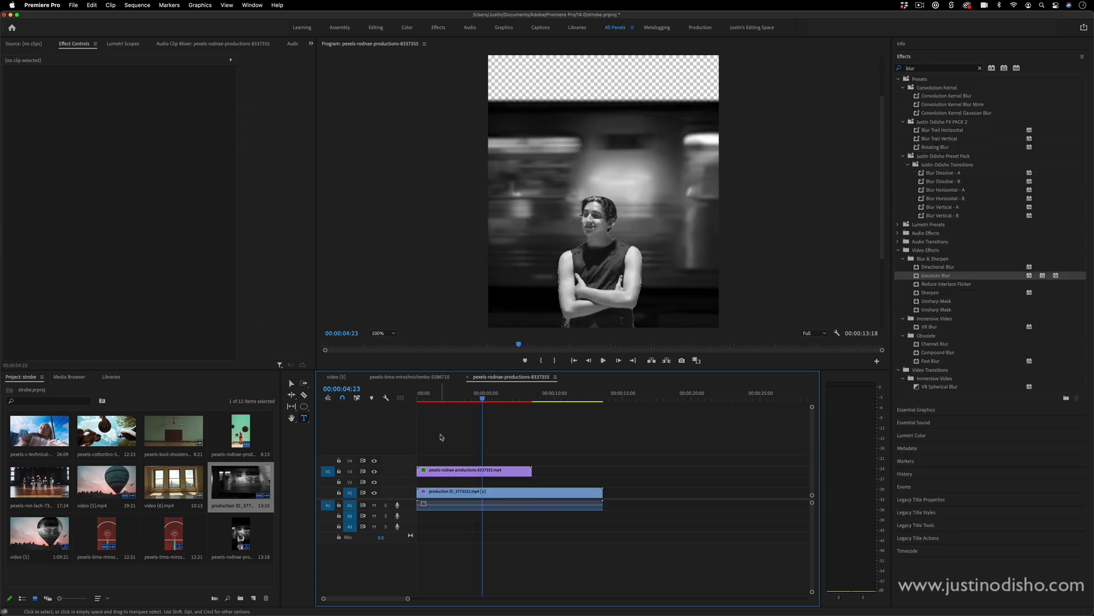
- Add a large 'TEXT' title, scale and reposition it, and move its clip below the person
click(305, 419)
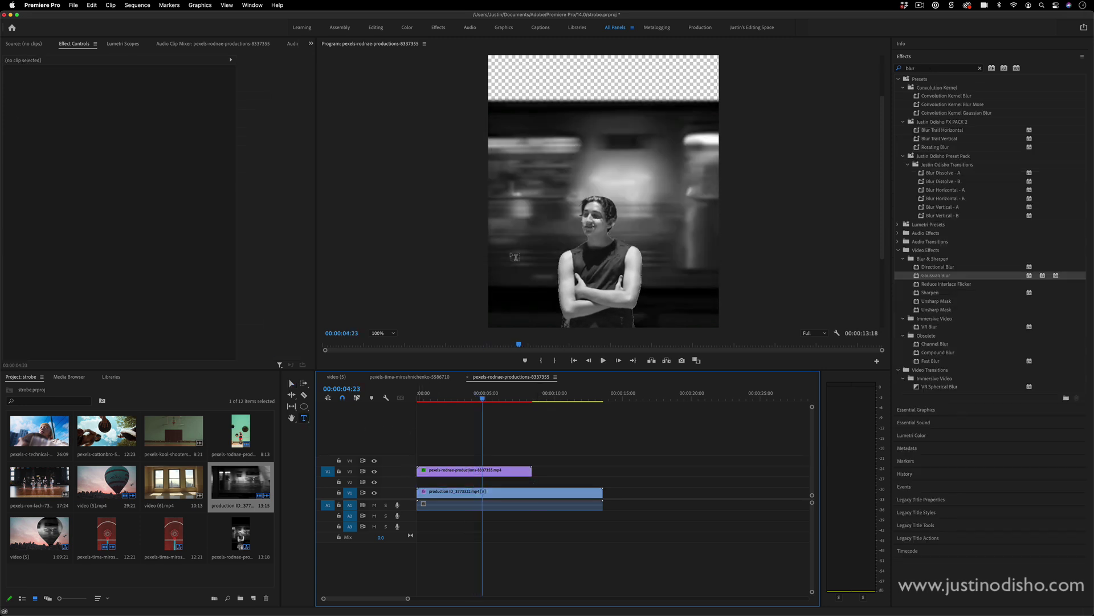
click(519, 258)
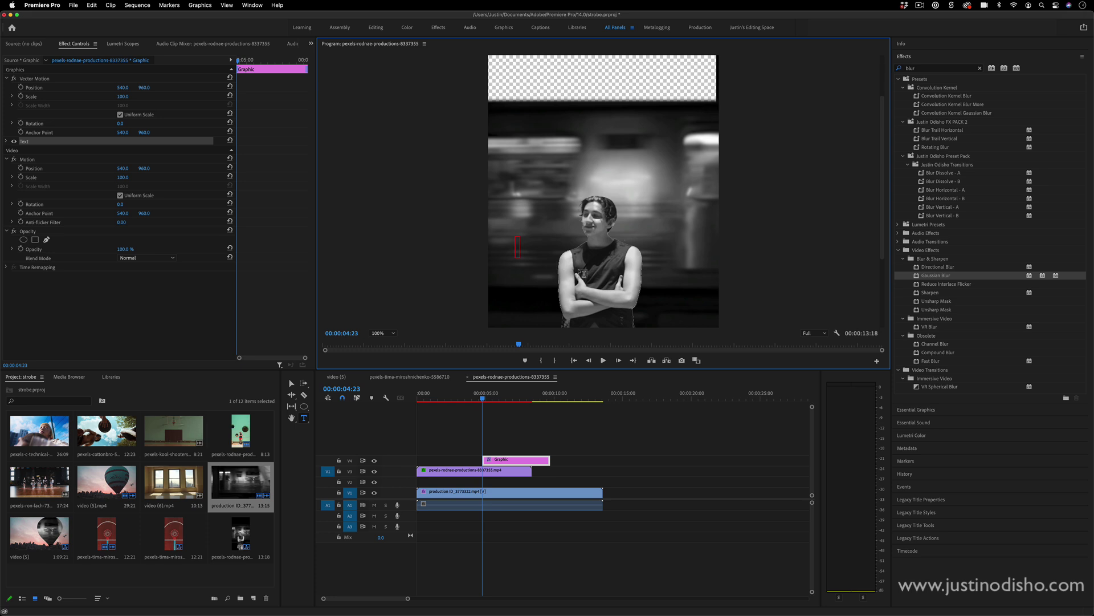
text(TEXT)
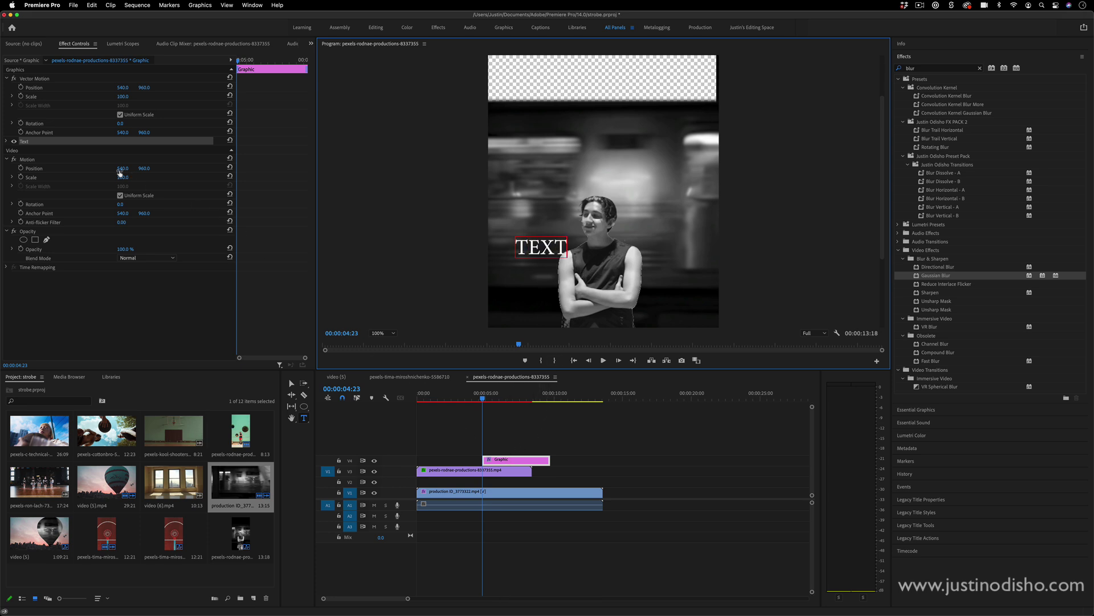
drag(122, 96, 217, 87)
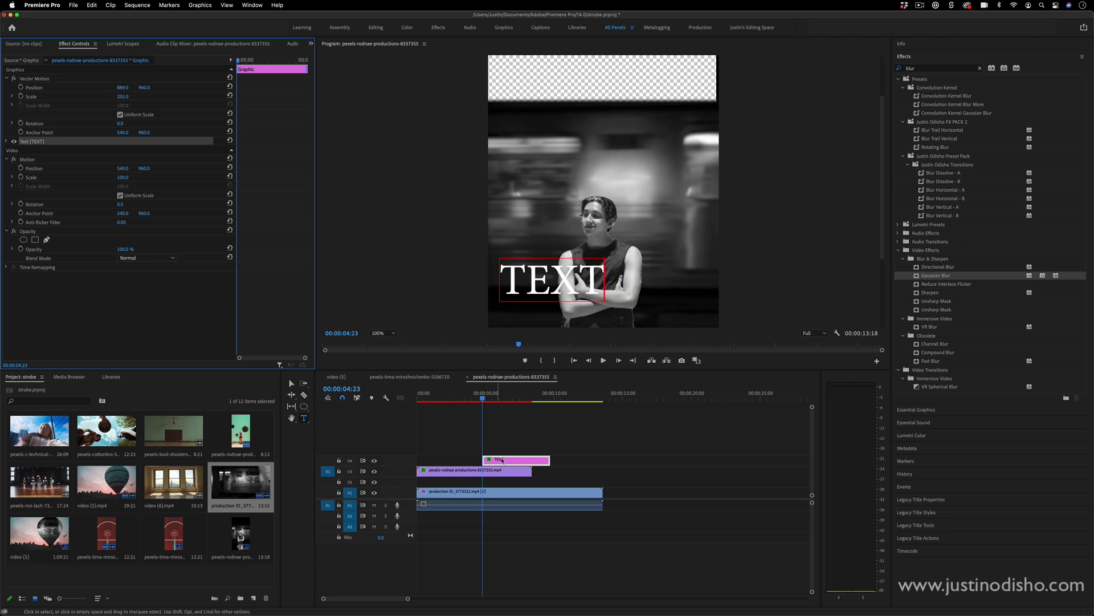
drag(505, 460, 441, 483)
click(466, 399)
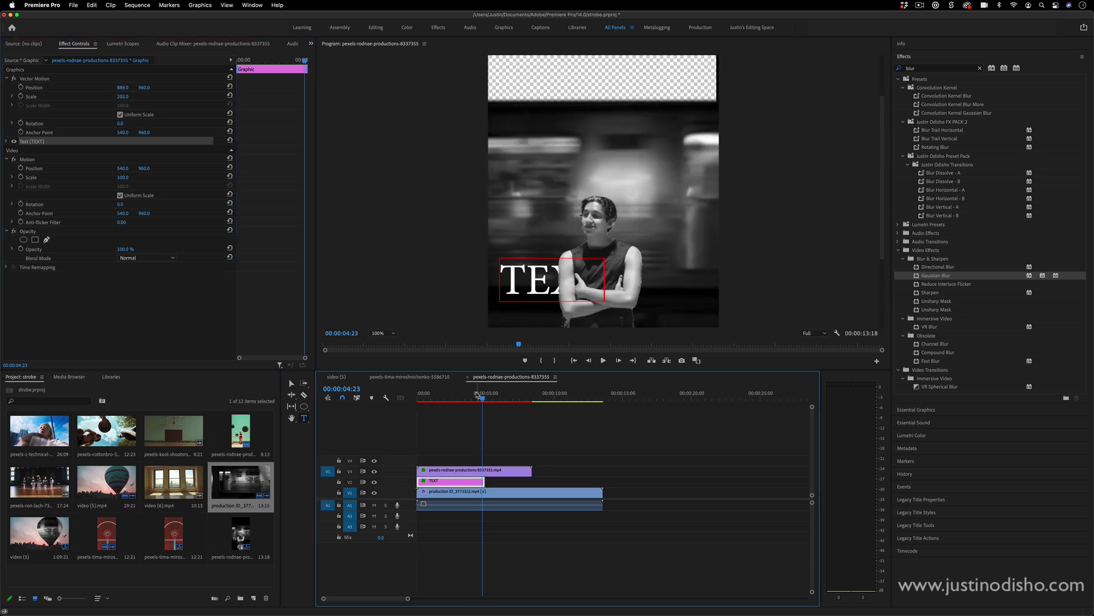
drag(466, 400, 465, 399)
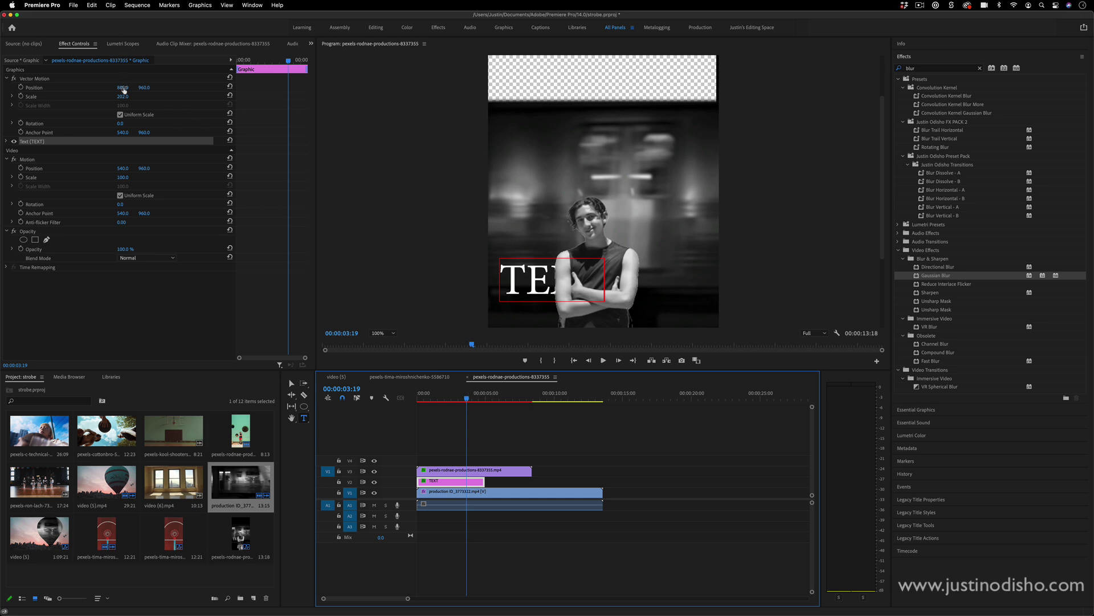
drag(122, 87, 397, 87)
- Draw a grey rectangle bar across the frame with the Rectangle tool
click(304, 406)
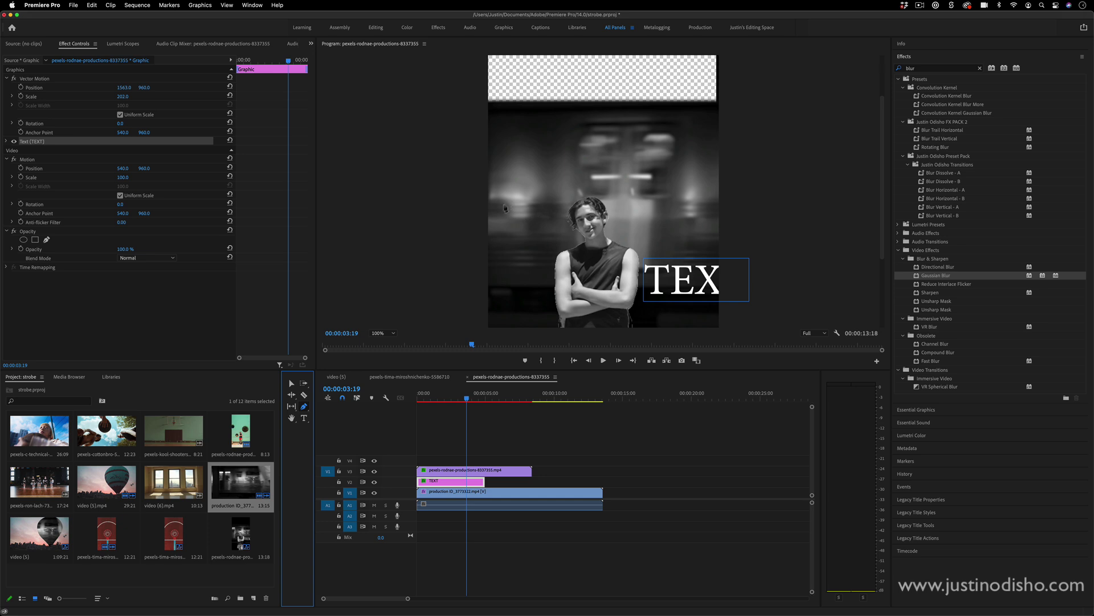
drag(304, 405, 333, 415)
mouse_move(489, 215)
mouse_down()
mouse_move(583, 236)
mouse_move(804, 237)
mouse_up()
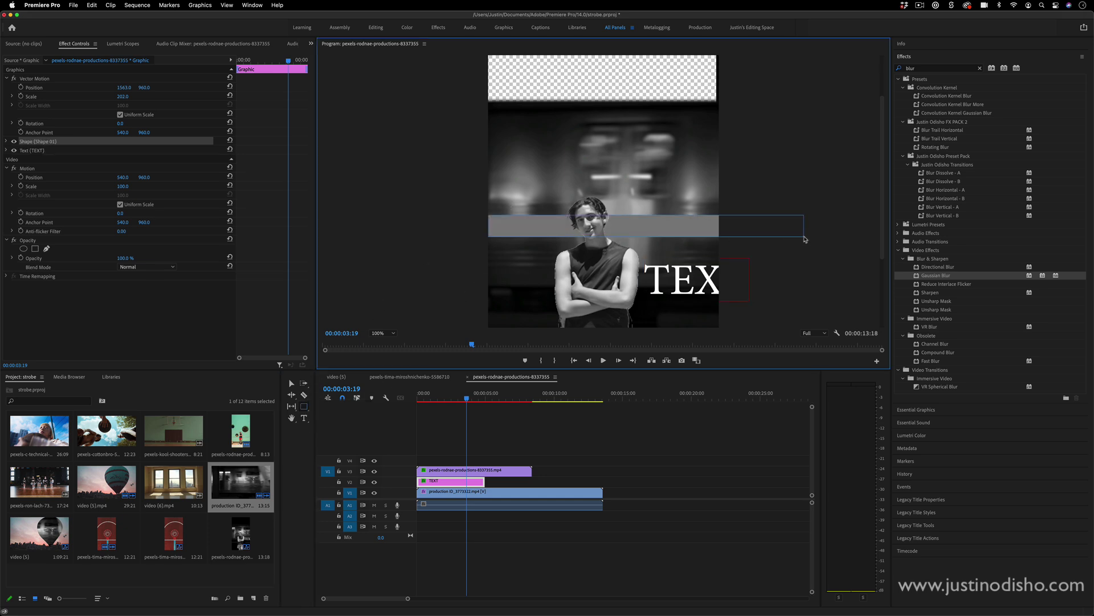
click(453, 393)
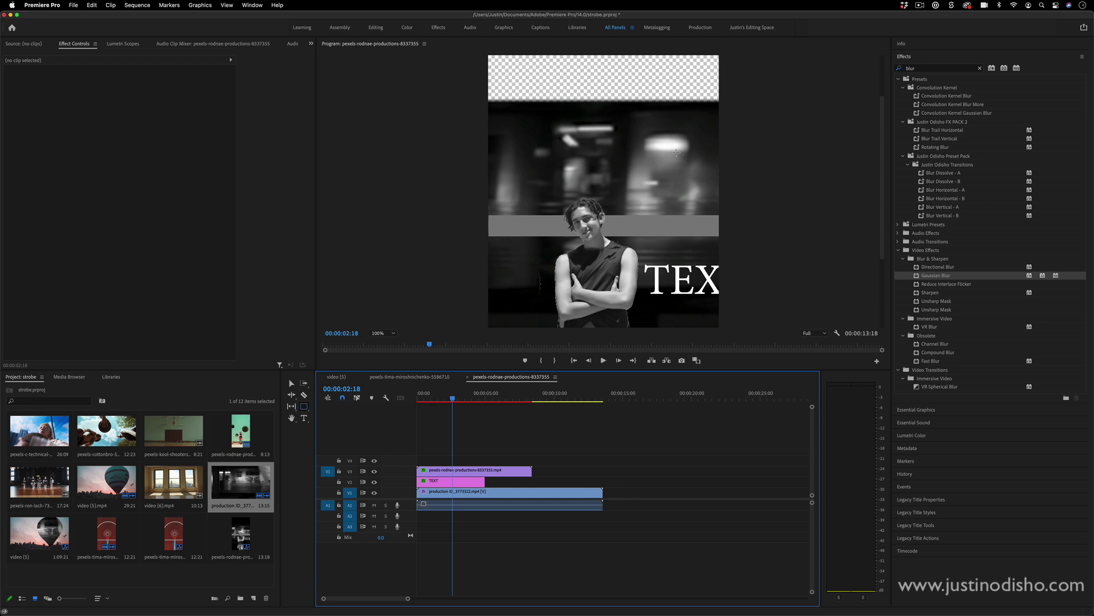
- Switch to the video (5) sequence and select the top balloon clip on V3 to view its mask
click(406, 377)
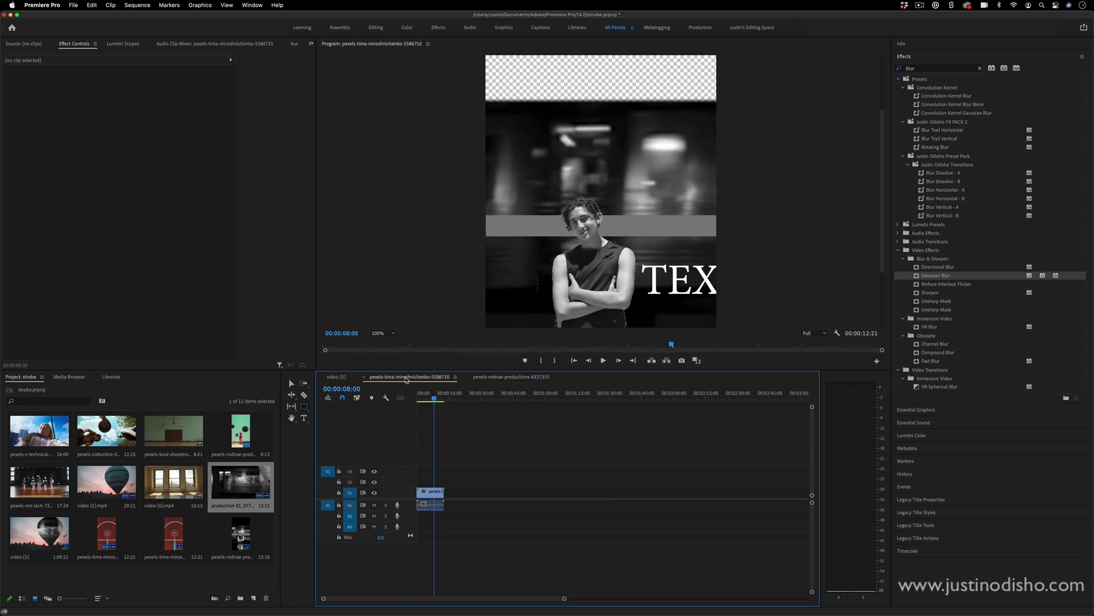
click(332, 377)
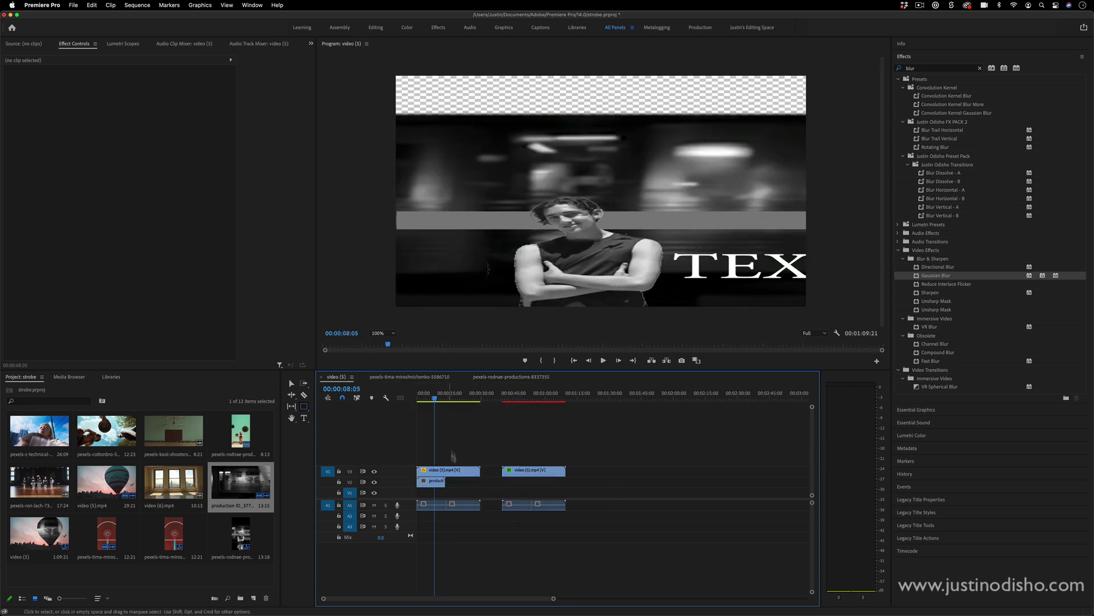
click(450, 472)
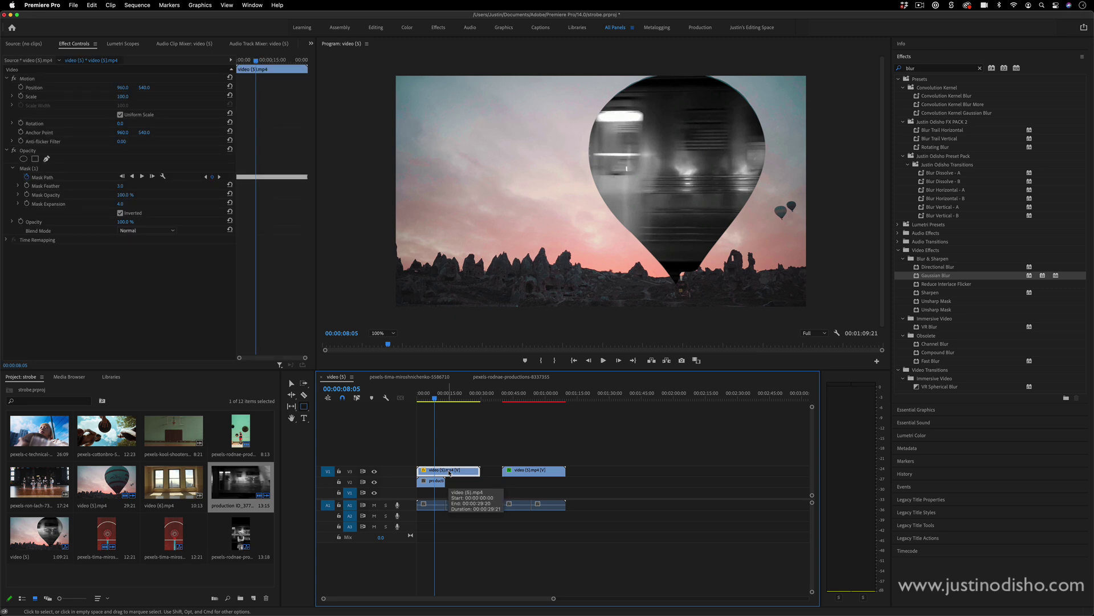